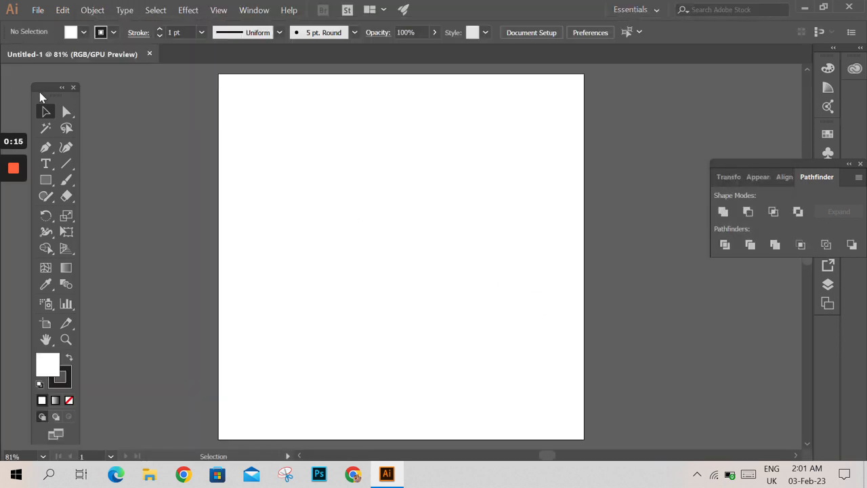
- Move the floating toolbox slightly closer to the artboard and show the variants of the Type tool
{"action": "left_click_drag", "start_coordinate": [40, 97], "coordinate": [60, 90]}
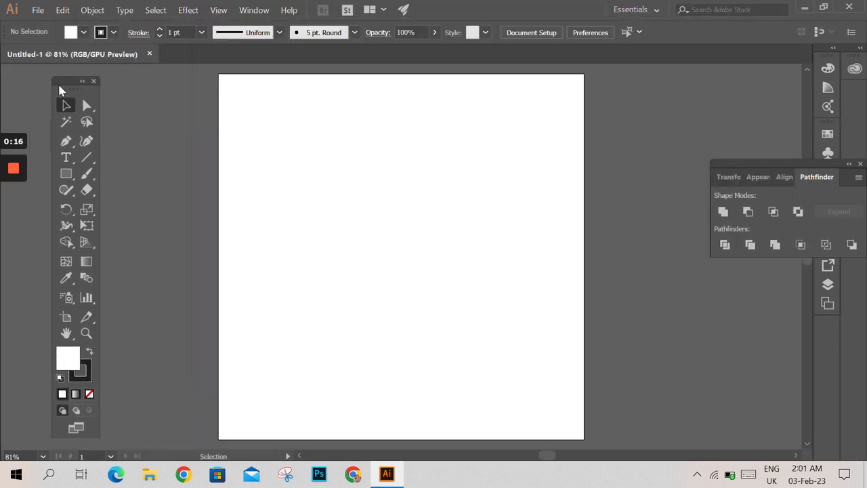
{"action": "left_click", "coordinate": [67, 157]}
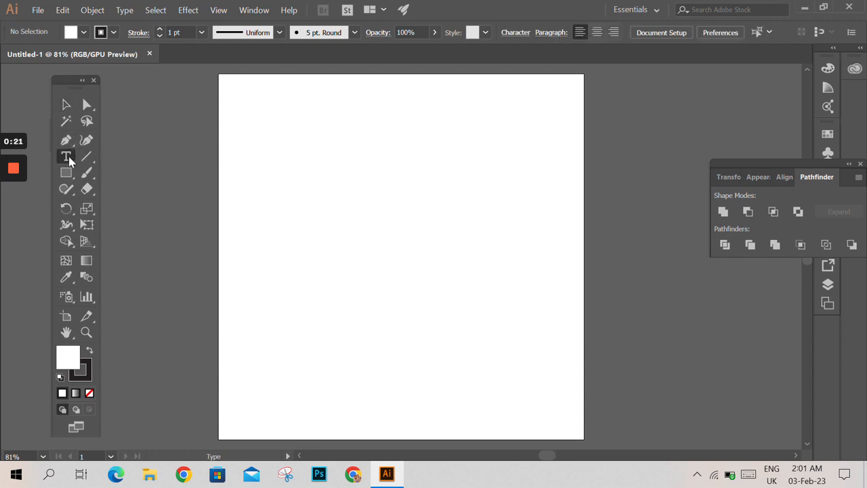
{"action": "left_click", "coordinate": [68, 157]}
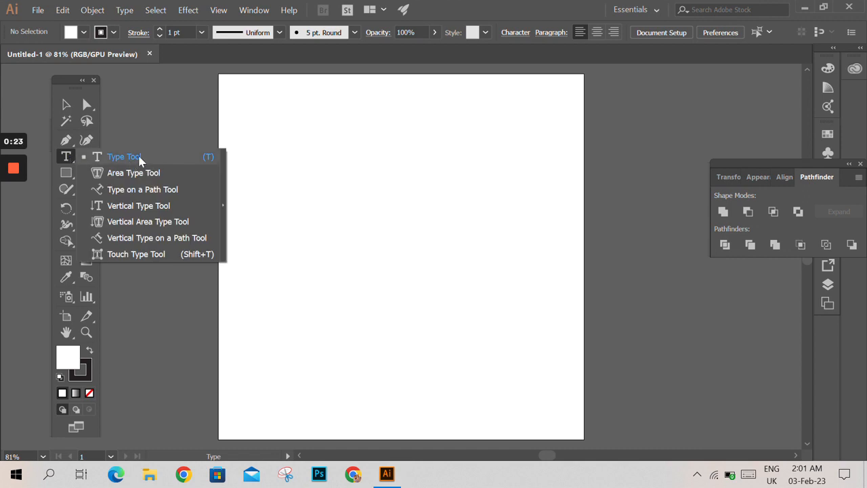
{"action": "left_click", "coordinate": [66, 161]}
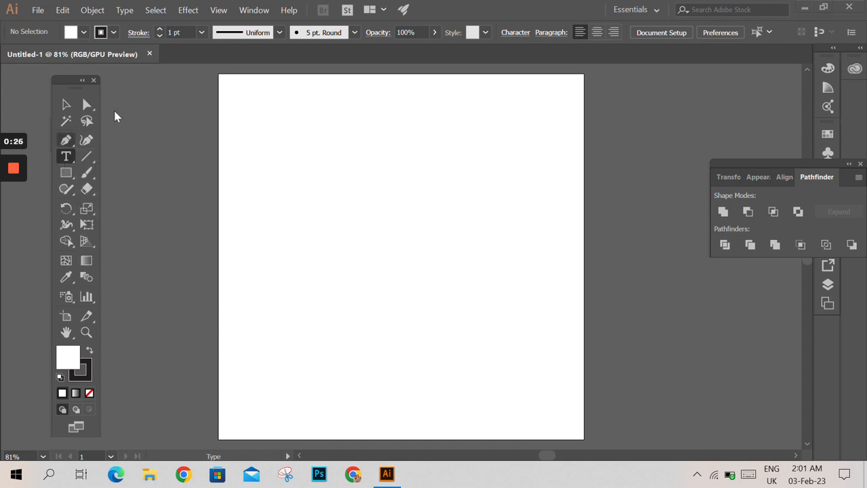
{"action": "left_click", "coordinate": [66, 105]}
- Draw a small rectangle near the artboard's upper-left corner with the Rectangle tool
{"action": "left_click", "coordinate": [68, 175]}
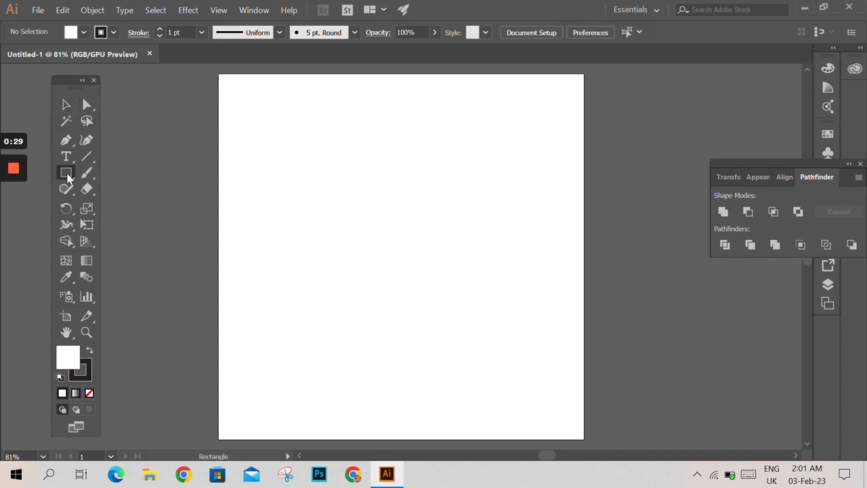
{"action": "left_click_drag", "start_coordinate": [256, 113], "coordinate": [321, 163]}
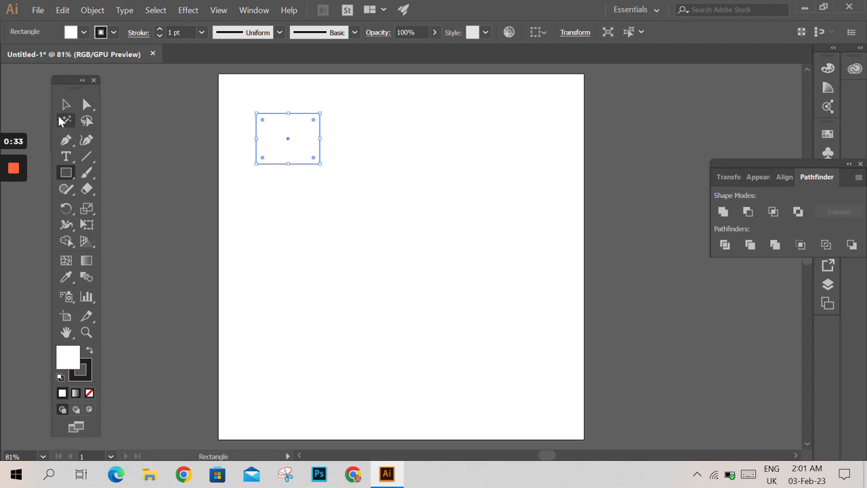
{"action": "left_click", "coordinate": [65, 105]}
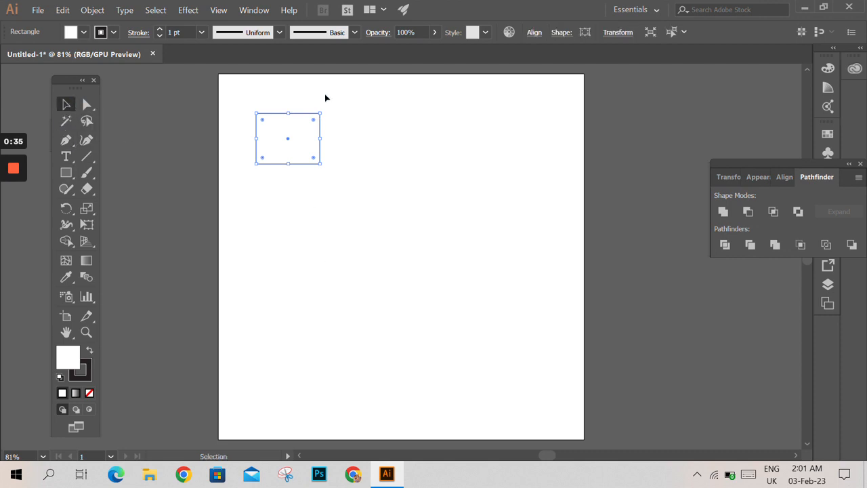
- Widen the rectangle and place two smaller rectangles stepped diagonally below it
{"action": "left_click", "coordinate": [534, 32]}
{"action": "left_click_drag", "start_coordinate": [320, 138], "coordinate": [307, 180]}
{"action": "key", "text": "alt+shift"}
{"action": "left_click", "coordinate": [313, 237]}
{"action": "left_click", "coordinate": [264, 224]}
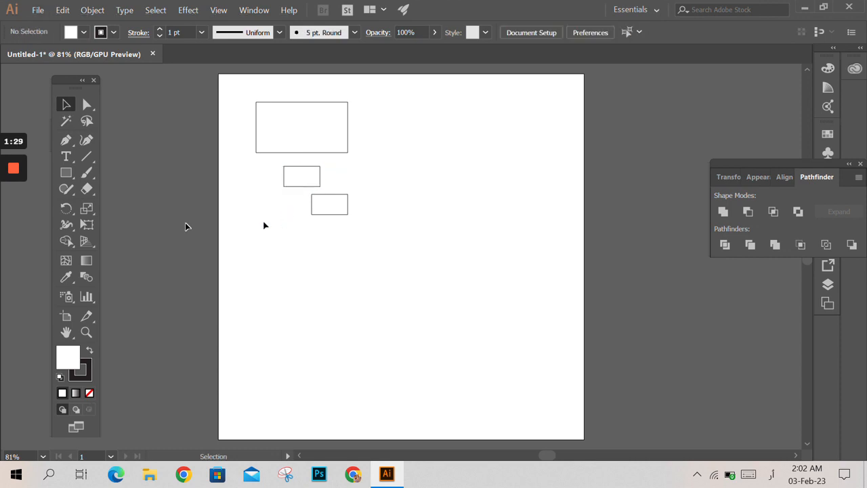
- Draw a small circle below the rectangles with the Ellipse tool and move it up beside the lower small rectangle
{"action": "left_click", "coordinate": [68, 173]}
{"action": "left_click_drag", "start_coordinate": [66, 172], "coordinate": [120, 211]}
{"action": "left_click_drag", "start_coordinate": [268, 249], "coordinate": [280, 263]}
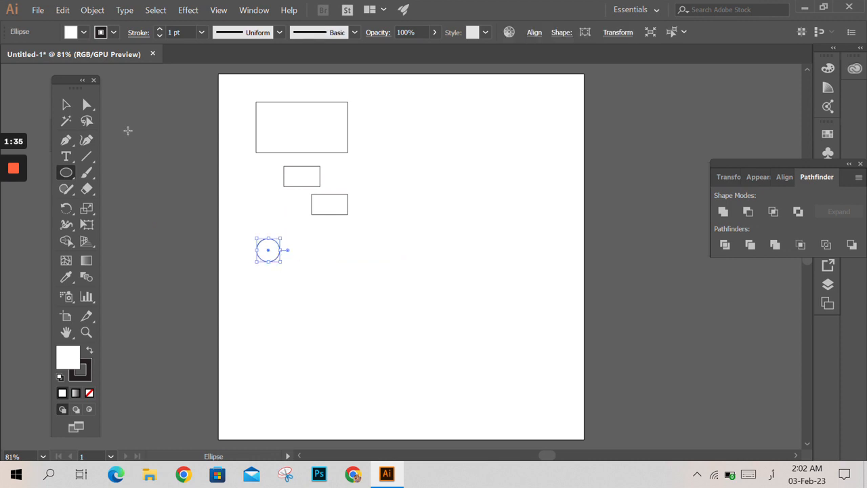
{"action": "left_click", "coordinate": [65, 104]}
{"action": "left_click", "coordinate": [209, 219]}
{"action": "left_click_drag", "start_coordinate": [269, 257], "coordinate": [273, 228]}
{"action": "left_click", "coordinate": [332, 366]}
- Switch to Chrome and prepare the address bar of the new tab for a search
{"action": "left_click", "coordinate": [352, 475]}
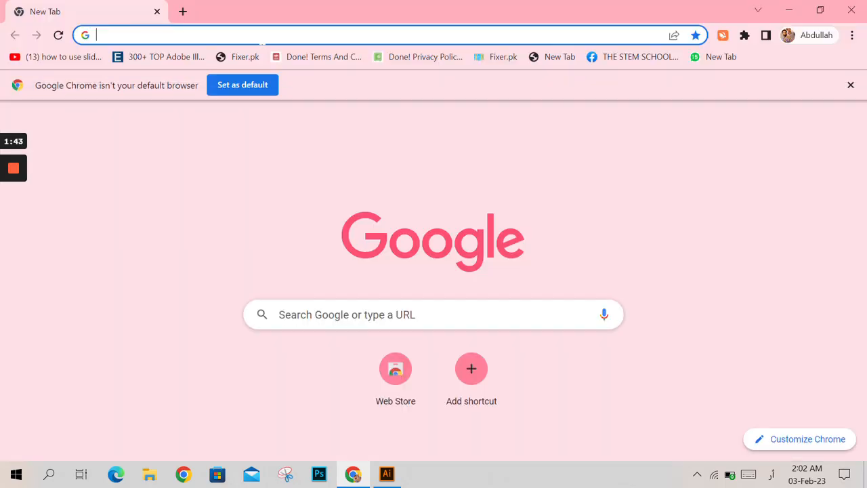
{"action": "left_click", "coordinate": [261, 34]}
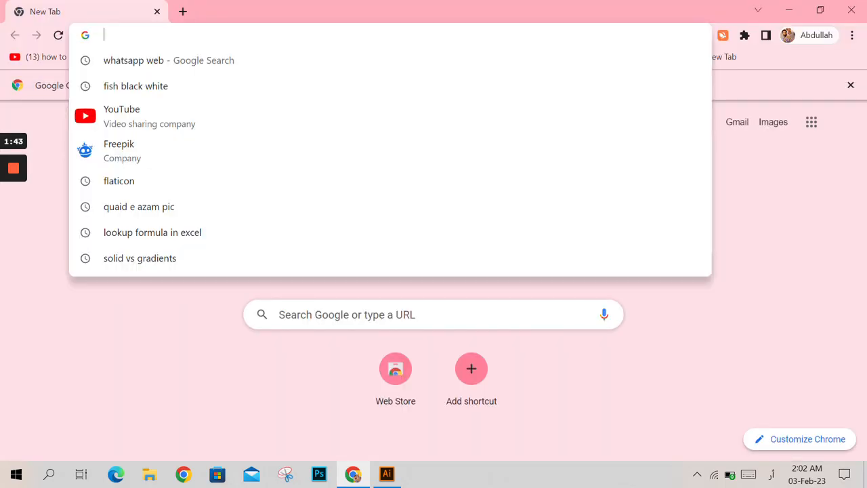
{"action": "type", "text": "قیپروغس"}
{"action": "key", "text": "BackSpace"}
{"action": "key", "text": "BackSpace"}
{"action": "key", "text": "BackSpace"}
{"action": "key", "text": "BackSpace"}
{"action": "key", "text": "BackSpace"}
{"action": "key", "text": "BackSpace"}
{"action": "key", "text": "BackSpace"}
- Change the keyboard input language to English and search Google for "Qipress"
{"action": "key", "text": "super+space"}
{"action": "type", "text": "Qi"}
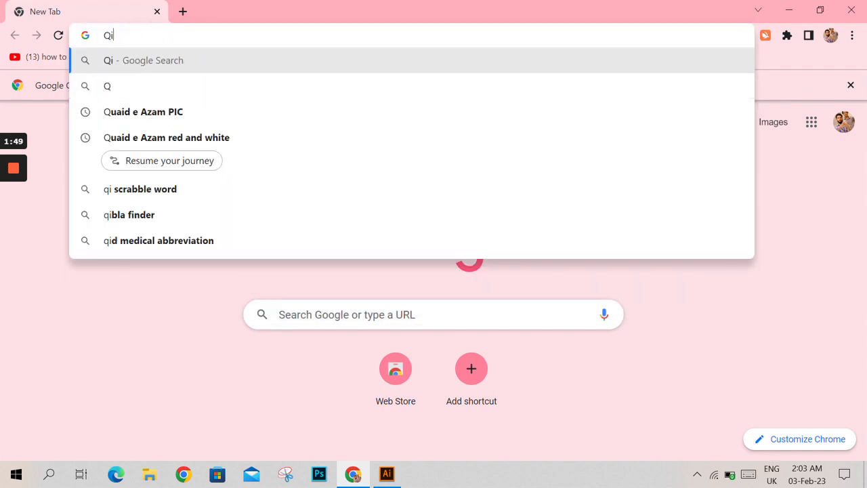
{"action": "type", "text": "press"}
{"action": "key", "text": "Return"}
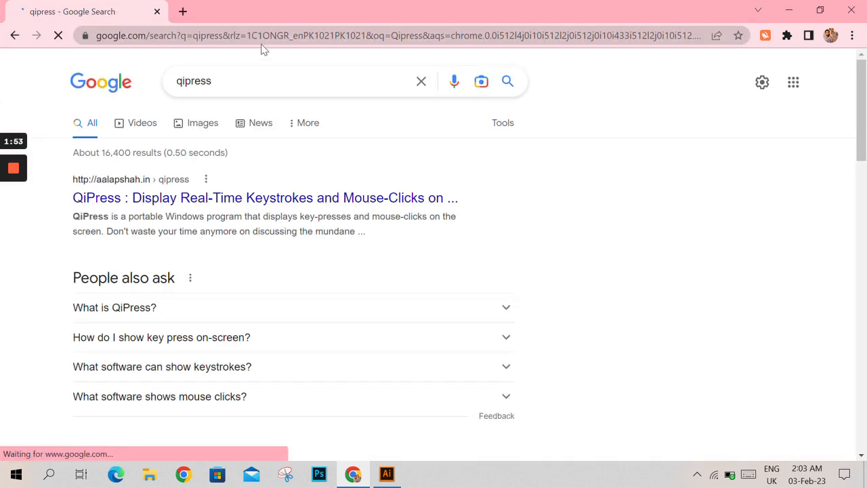
- Open the QiPress result on aalapshah.in and download the Lite version
{"action": "left_click", "coordinate": [264, 209]}
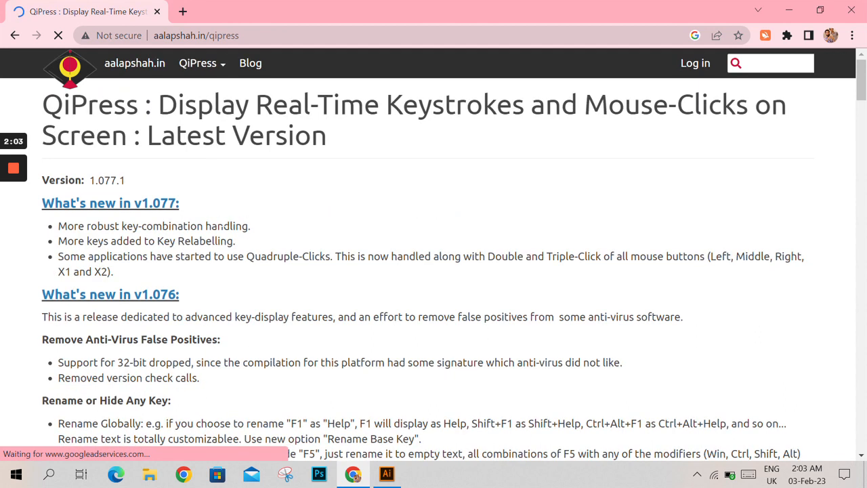
{"action": "left_click", "coordinate": [801, 447]}
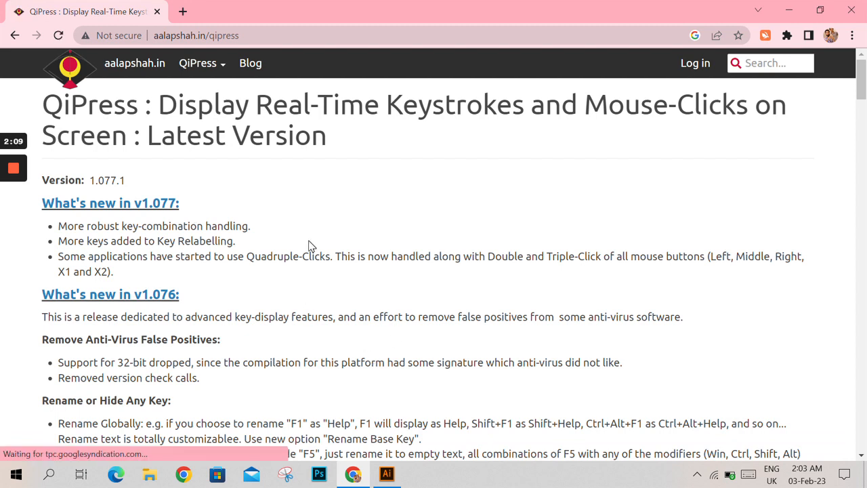
{"action": "scroll", "coordinate": [318, 278], "scroll_direction": "down", "scroll_amount": 8}
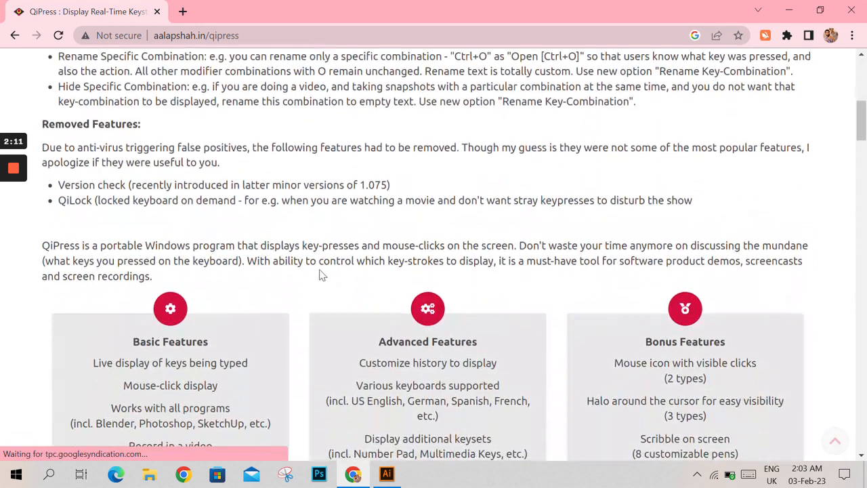
{"action": "scroll", "coordinate": [319, 270], "scroll_direction": "down", "scroll_amount": 9}
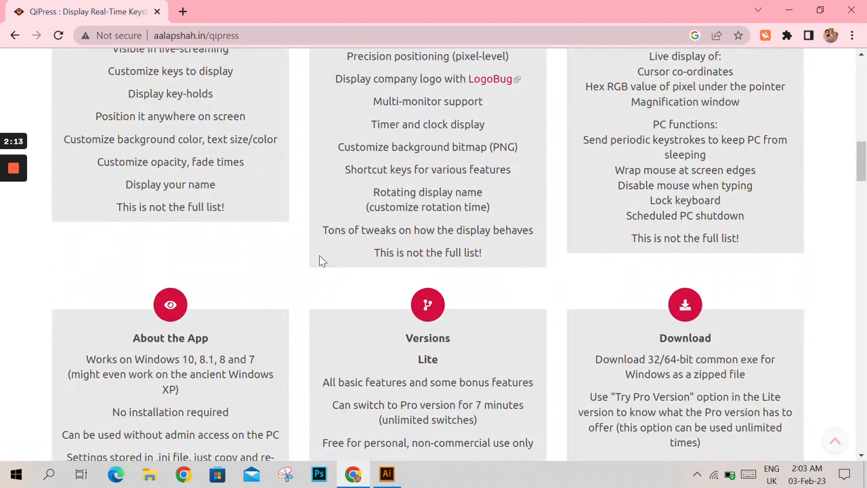
{"action": "scroll", "coordinate": [322, 259], "scroll_direction": "down", "scroll_amount": 5}
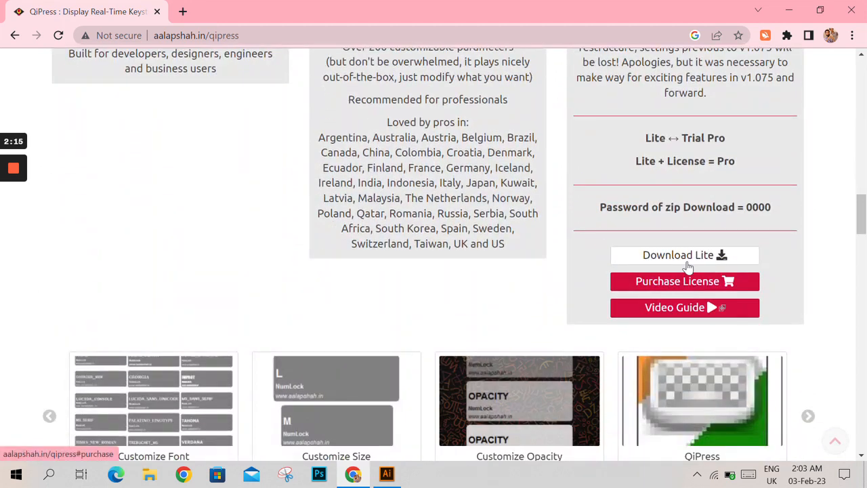
{"action": "left_click", "coordinate": [699, 256]}
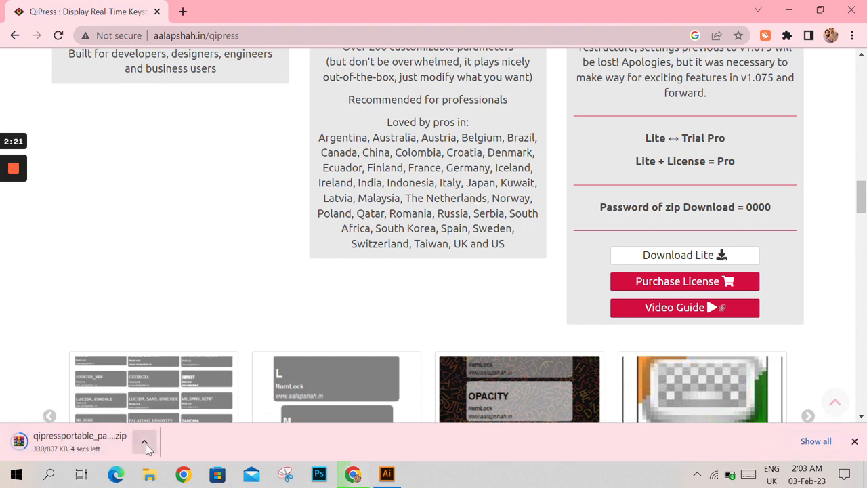
- Show the downloaded QiPress zip file in its folder and extract it there
{"action": "left_click", "coordinate": [144, 443]}
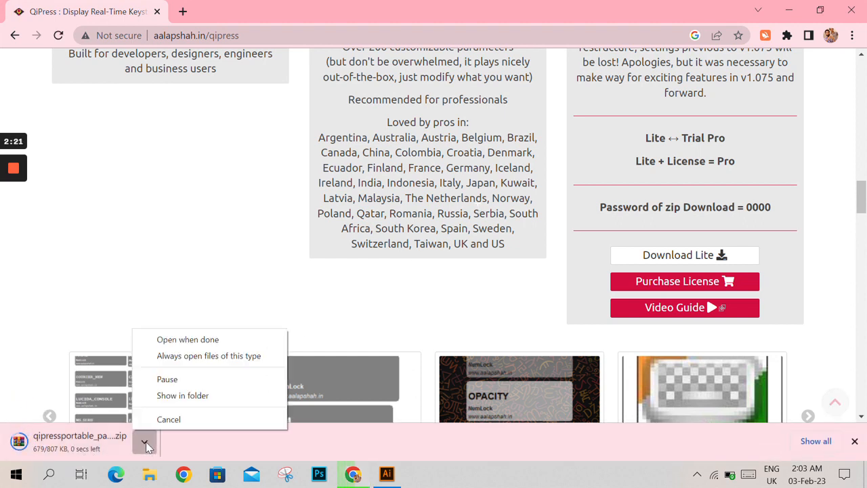
{"action": "left_click", "coordinate": [170, 401]}
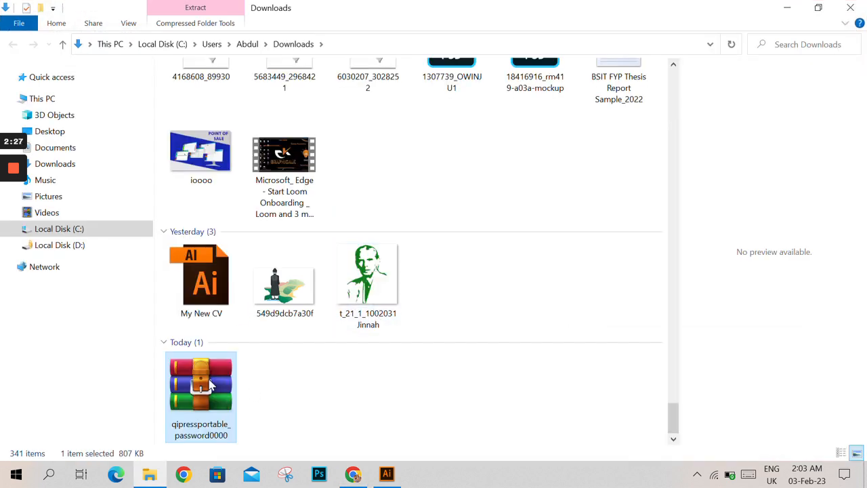
{"action": "right_click", "coordinate": [210, 384]}
{"action": "left_click", "coordinate": [257, 162]}
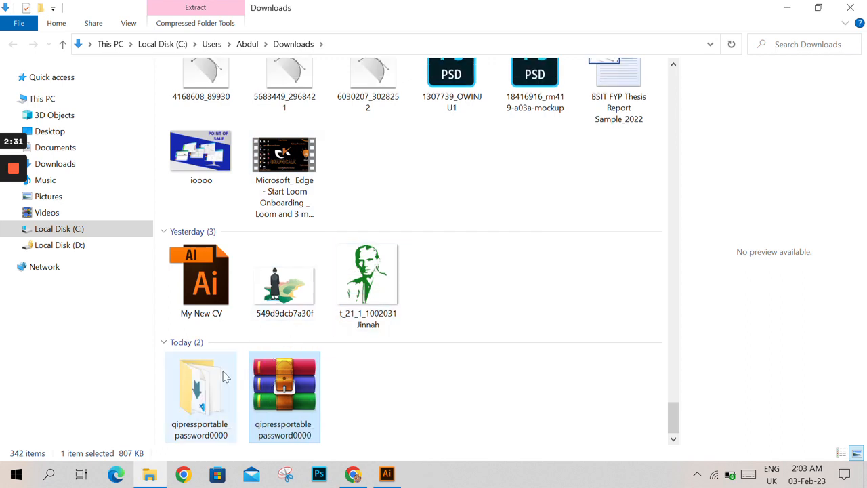
- Launch QiPress from the extracted folder and accept its license agreement
{"action": "left_click", "coordinate": [223, 377]}
{"action": "double_click", "coordinate": [225, 377]}
{"action": "double_click", "coordinate": [205, 89]}
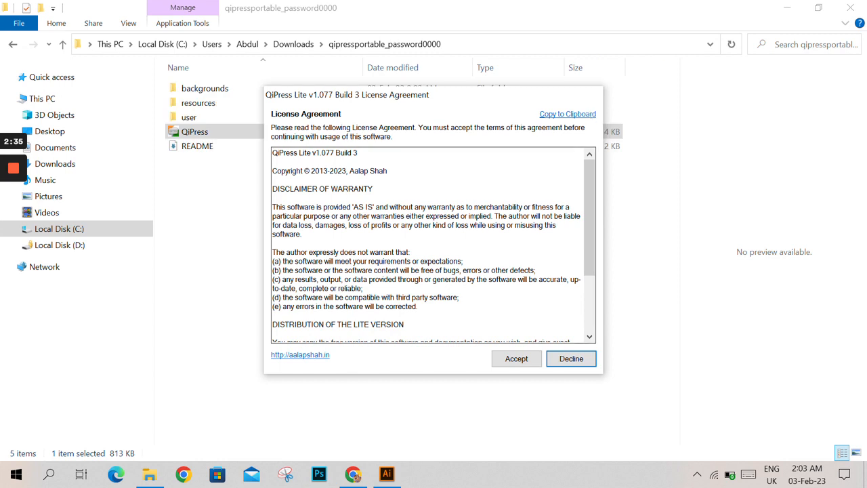
{"action": "left_click", "coordinate": [516, 358]}
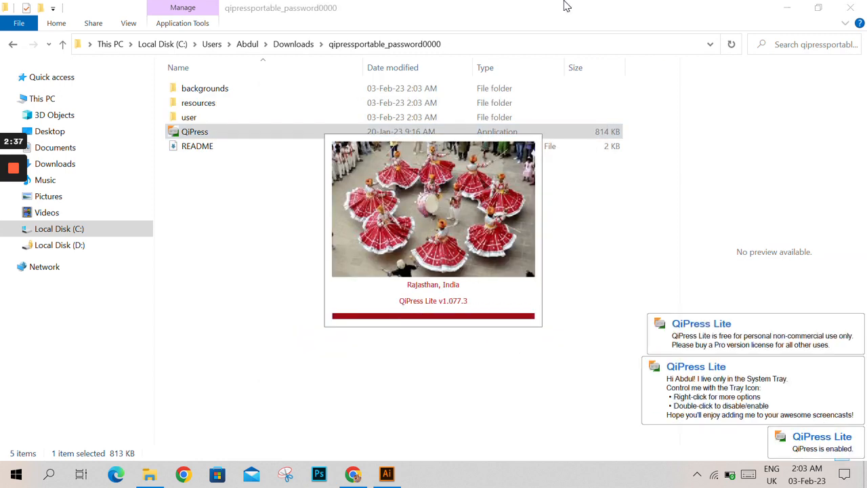
- Minimize File Explorer and Chrome to return to Illustrator, and select the small rectangle directly below the large one
{"action": "left_click", "coordinate": [788, 7]}
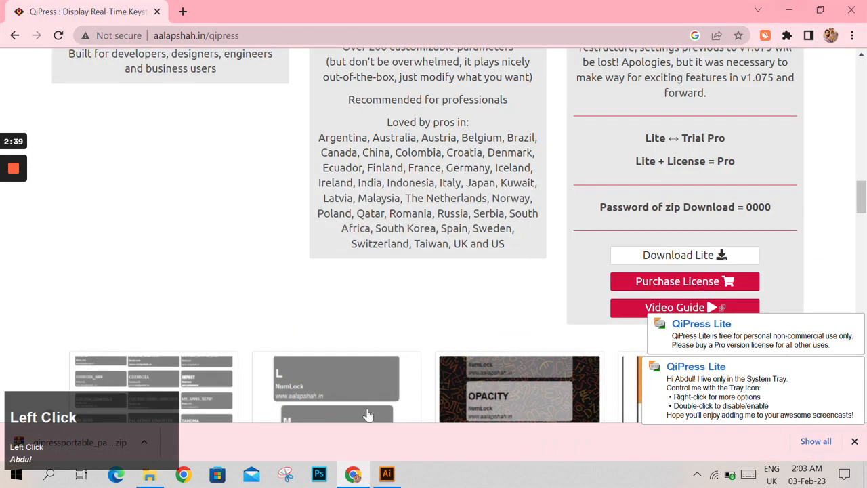
{"action": "left_click", "coordinate": [789, 10]}
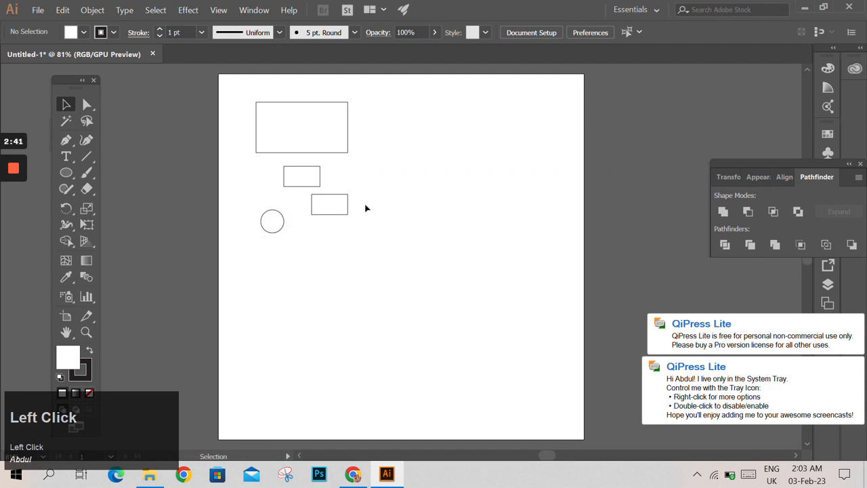
{"action": "left_click_drag", "start_coordinate": [242, 110], "coordinate": [369, 239]}
{"action": "left_click", "coordinate": [369, 238]}
{"action": "left_click", "coordinate": [292, 183]}
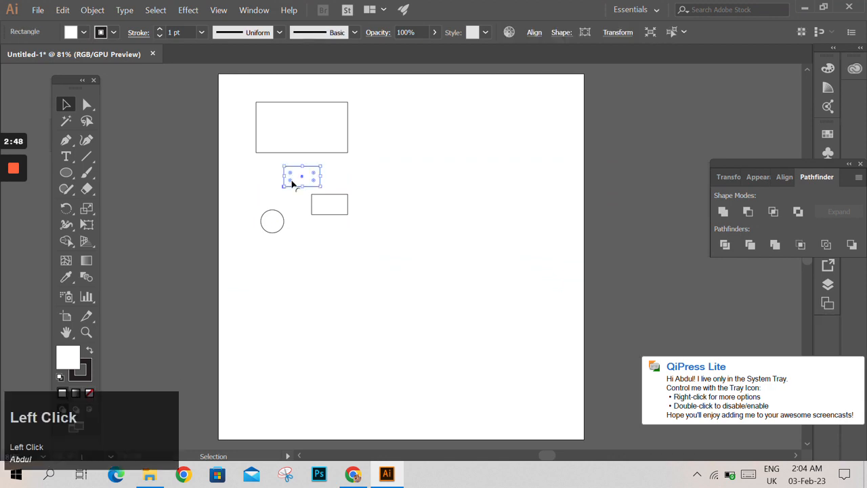
- Try to copy and paste the lower small rectangle
{"action": "left_click", "coordinate": [340, 204]}
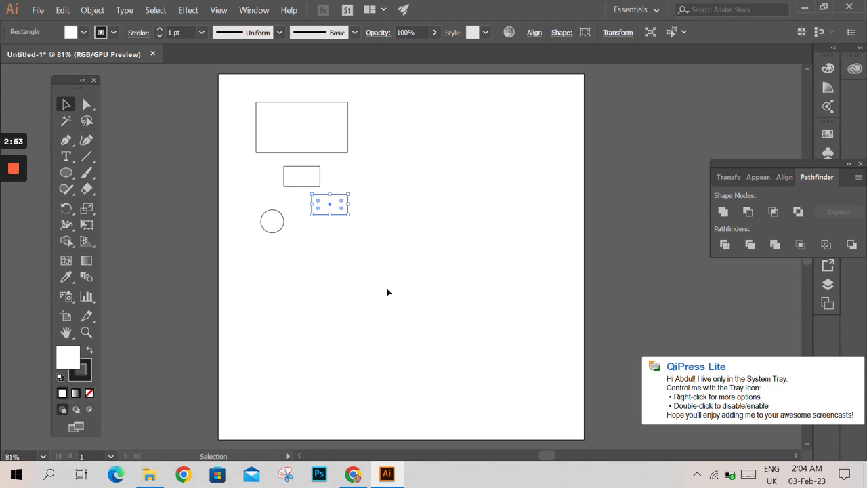
{"action": "key", "text": "ctrl+c"}
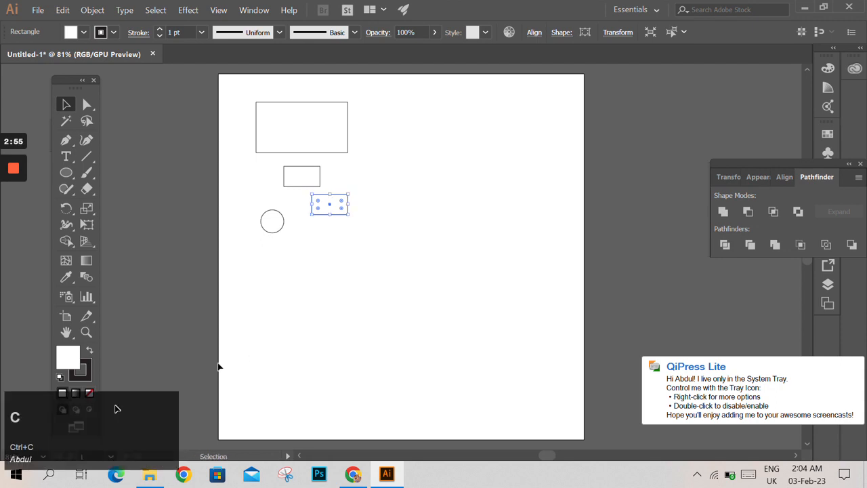
{"action": "left_click", "coordinate": [364, 249]}
{"action": "key", "text": "ctrl+v"}
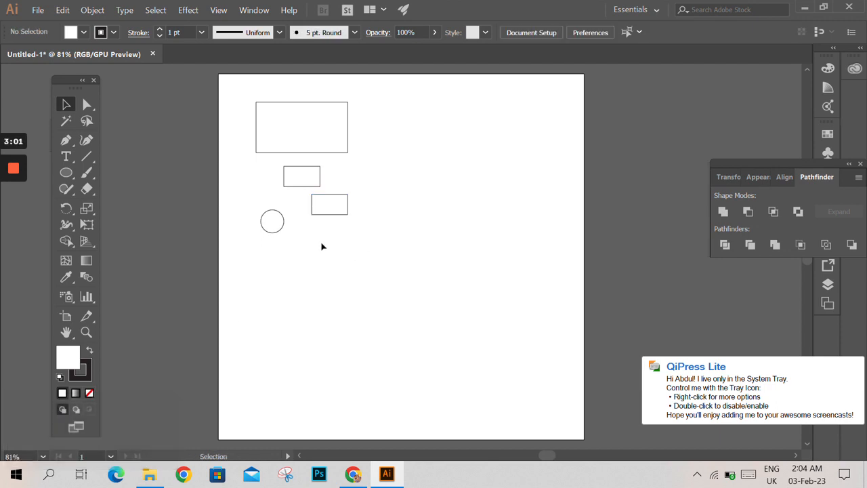
- Duplicate the lower small rectangle and place the copy below and slightly left of it, beside the circle
{"action": "left_click", "coordinate": [331, 203]}
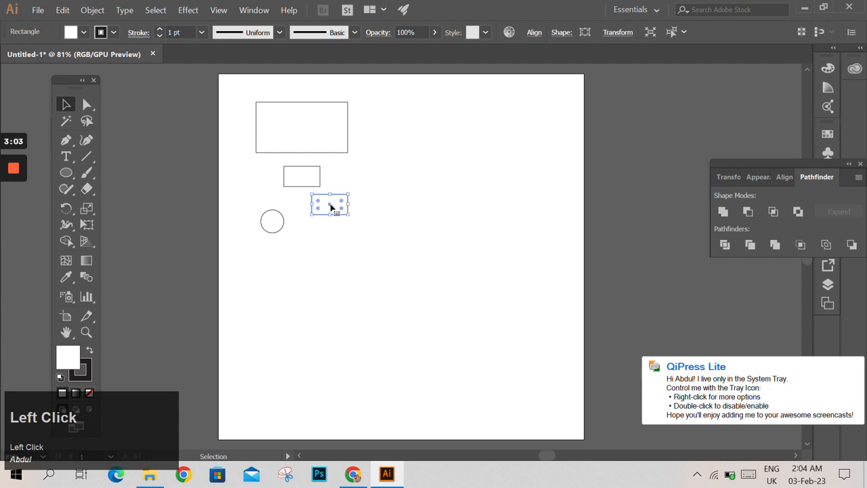
{"action": "left_click_drag", "start_coordinate": [331, 208], "coordinate": [319, 233]}
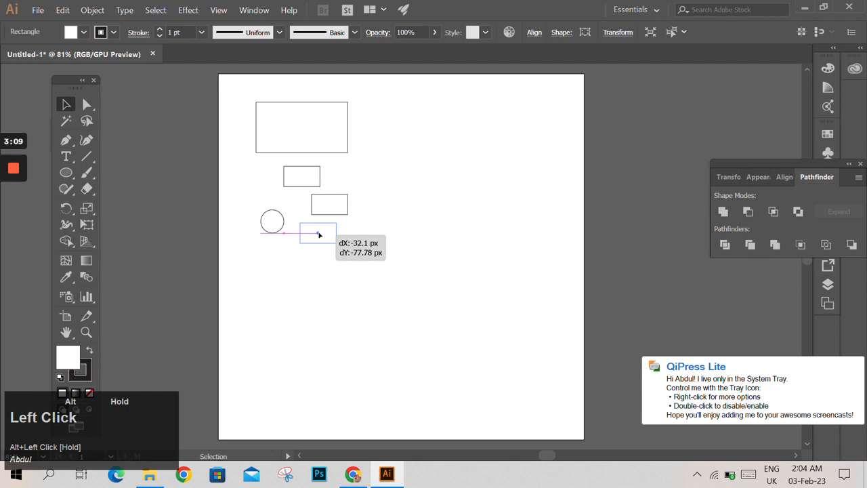
{"action": "left_click_drag", "start_coordinate": [319, 233], "coordinate": [310, 242]}
- Draw a small hexagon below the circle with the Polygon tool
{"action": "left_click_drag", "start_coordinate": [66, 172], "coordinate": [116, 223]}
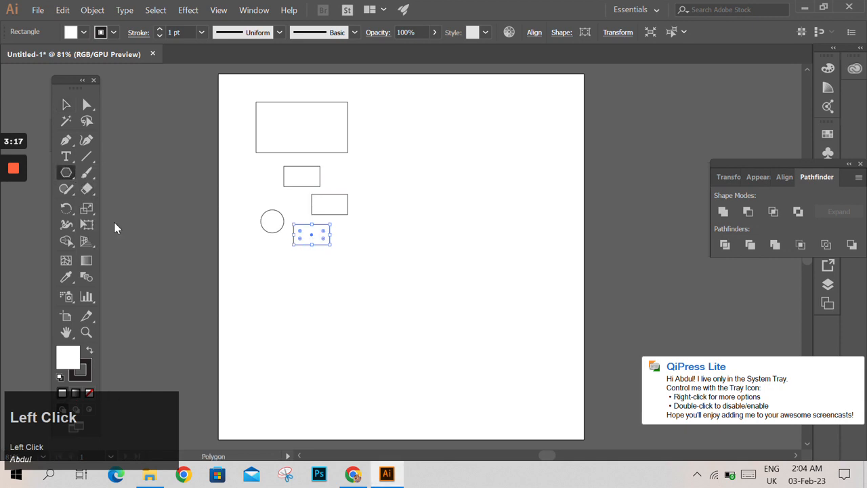
{"action": "mouse_move", "coordinate": [269, 273]}
{"action": "left_mouse_down"}
{"action": "mouse_move", "coordinate": [277, 286]}
{"action": "mouse_move", "coordinate": [280, 277]}
{"action": "left_mouse_up"}
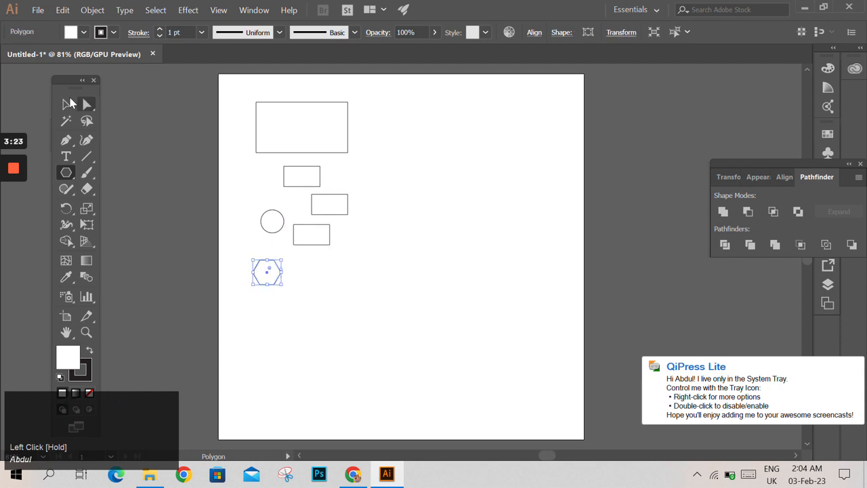
{"action": "left_click", "coordinate": [66, 104]}
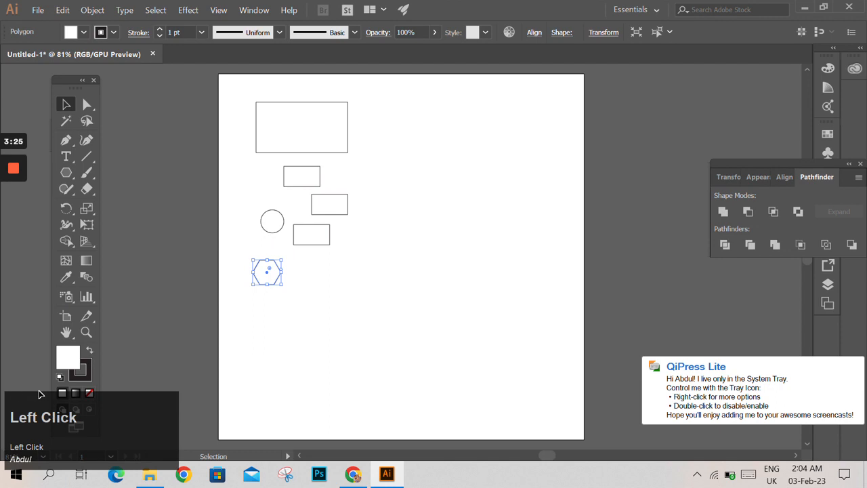
- Move the hexagon slightly up and to the right so it sits directly below the circle
{"action": "left_click_drag", "start_coordinate": [268, 271], "coordinate": [274, 265]}
{"action": "left_click", "coordinate": [296, 288]}
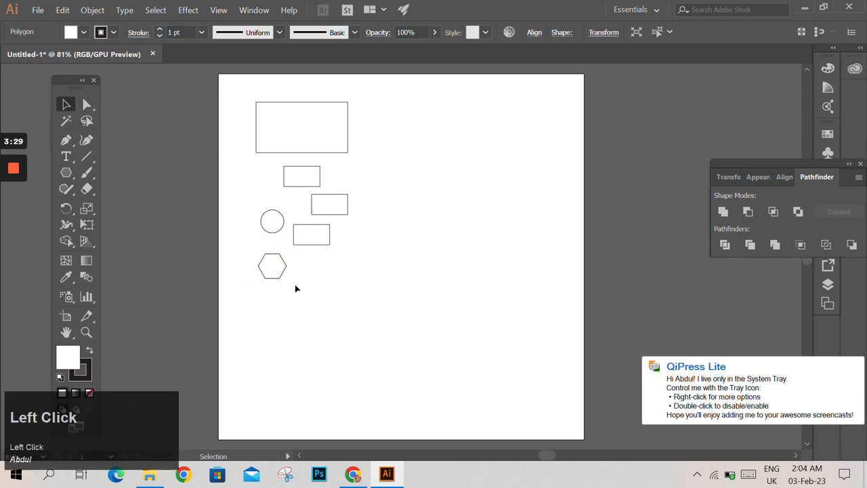
{"action": "left_click_drag", "start_coordinate": [343, 258], "coordinate": [363, 271]}
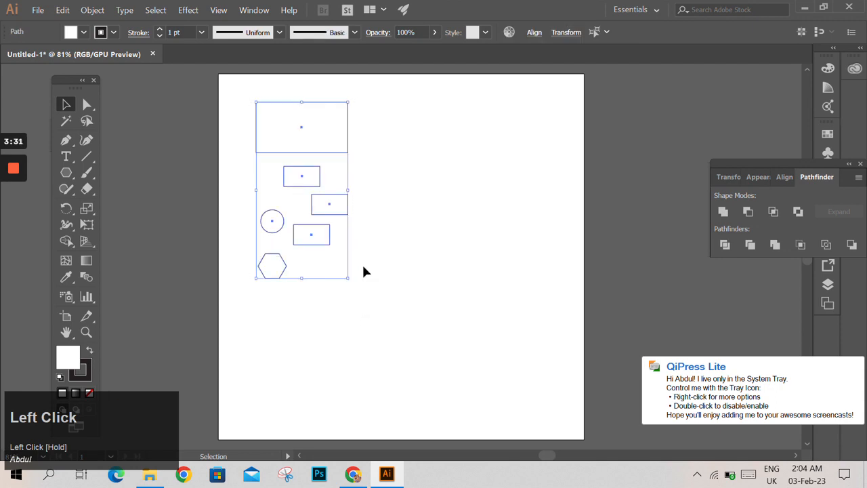
{"action": "left_click", "coordinate": [347, 248]}
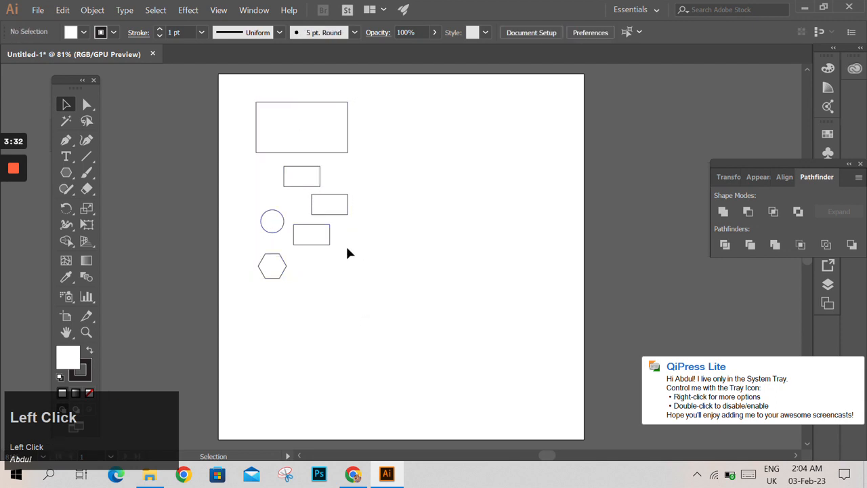
- Examine the shapes one by one, and check which alignment options are available for all of them together
{"action": "left_click", "coordinate": [302, 135]}
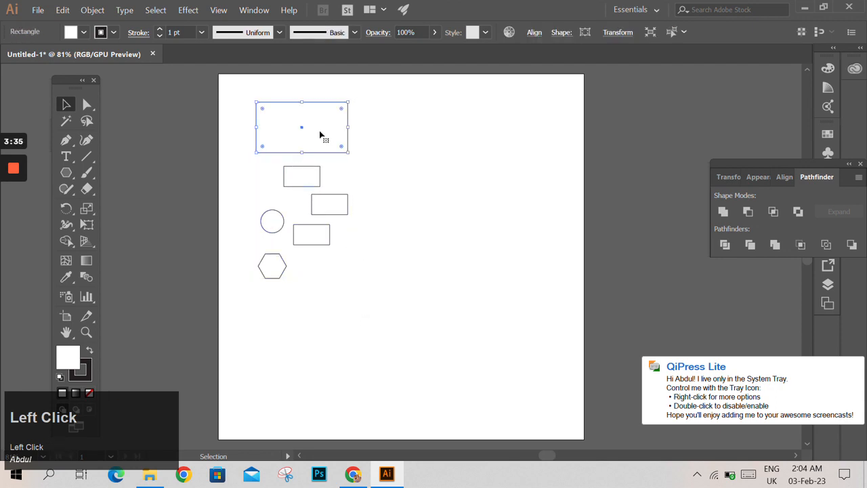
{"action": "left_click", "coordinate": [309, 183]}
{"action": "left_click", "coordinate": [330, 207]}
{"action": "left_click", "coordinate": [276, 225]}
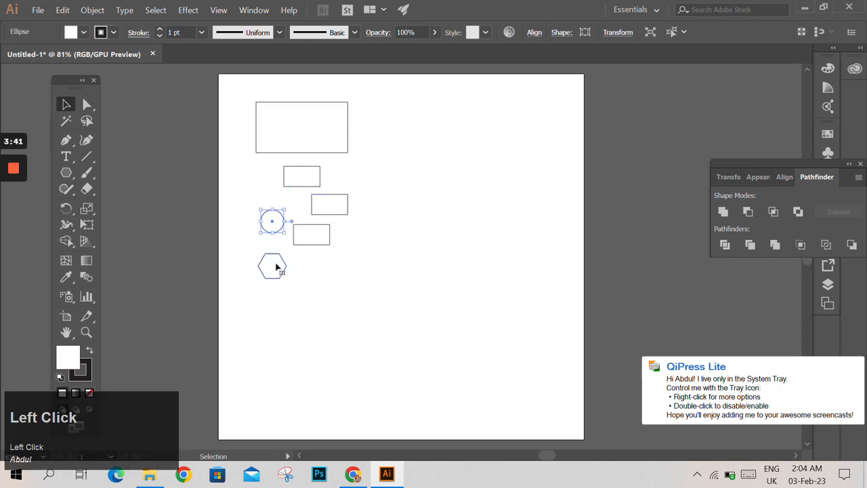
{"action": "left_click", "coordinate": [276, 267]}
{"action": "left_click_drag", "start_coordinate": [242, 99], "coordinate": [340, 308]}
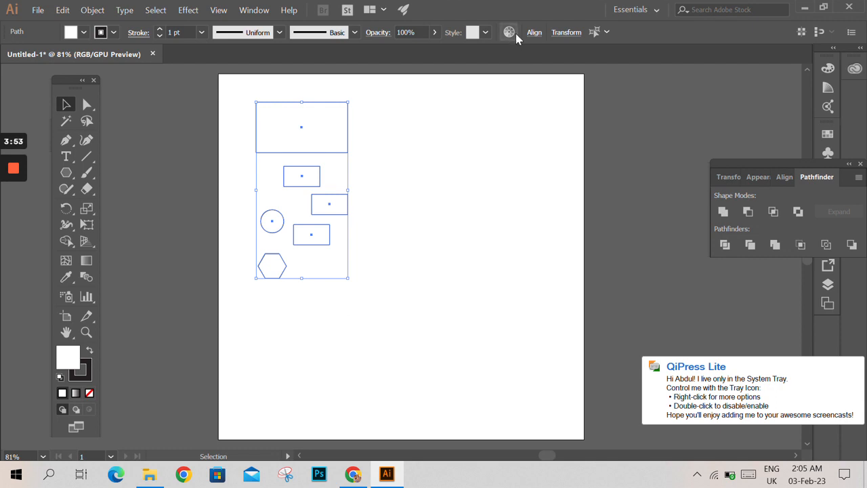
{"action": "left_click", "coordinate": [534, 33]}
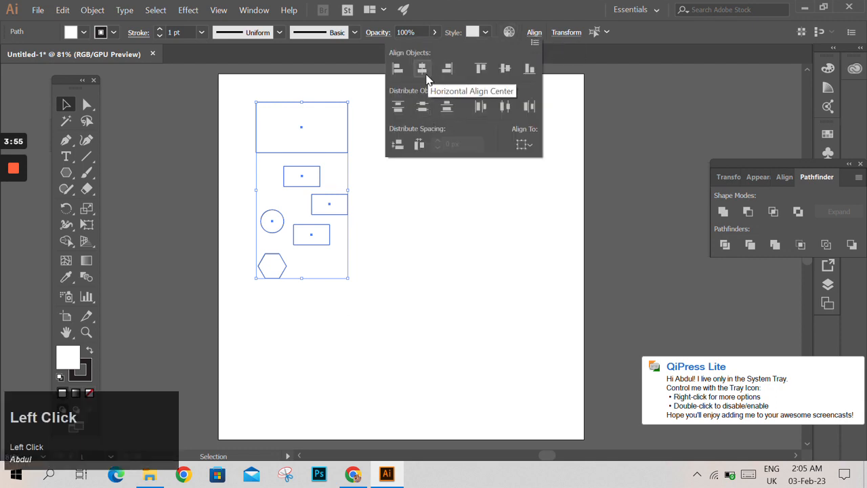
{"action": "left_click", "coordinate": [426, 175]}
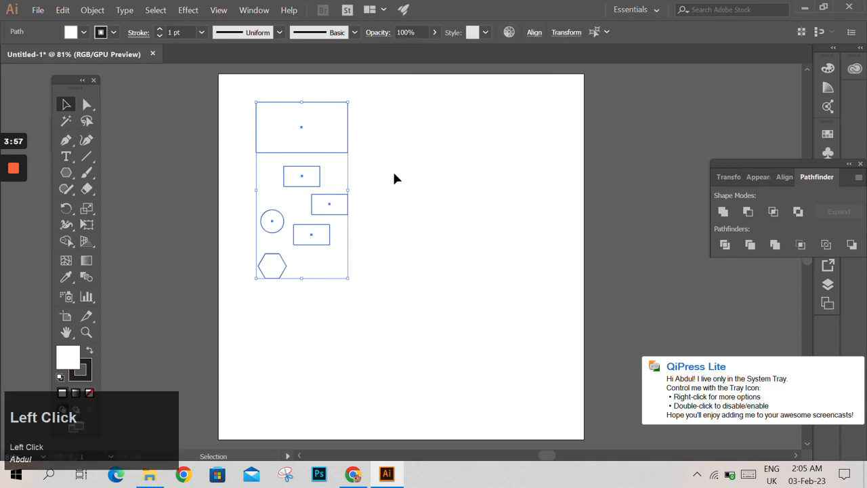
{"action": "left_click", "coordinate": [371, 167]}
- Move the middle small rectangle slightly left, between the upper and lower small rectangles
{"action": "mouse_move", "coordinate": [340, 208]}
{"action": "left_mouse_down"}
{"action": "mouse_move", "coordinate": [528, 193]}
{"action": "mouse_move", "coordinate": [406, 164]}
{"action": "mouse_move", "coordinate": [349, 207]}
{"action": "mouse_move", "coordinate": [333, 207]}
{"action": "left_mouse_up"}
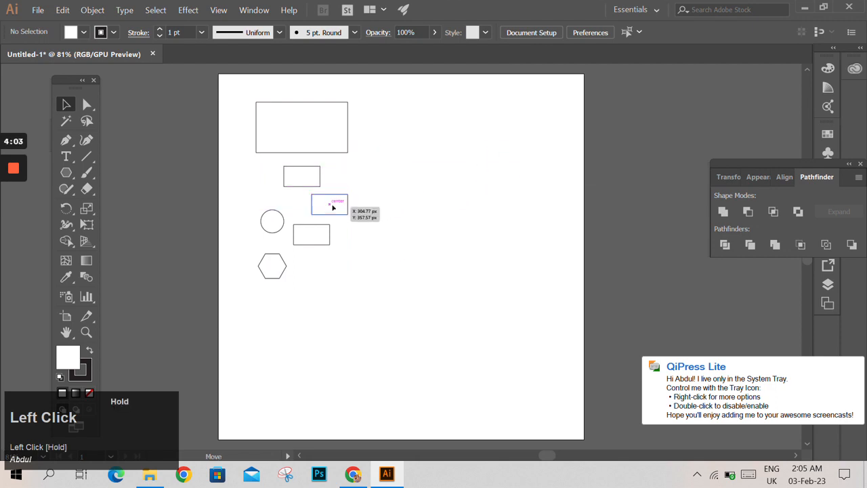
{"action": "left_click", "coordinate": [332, 208]}
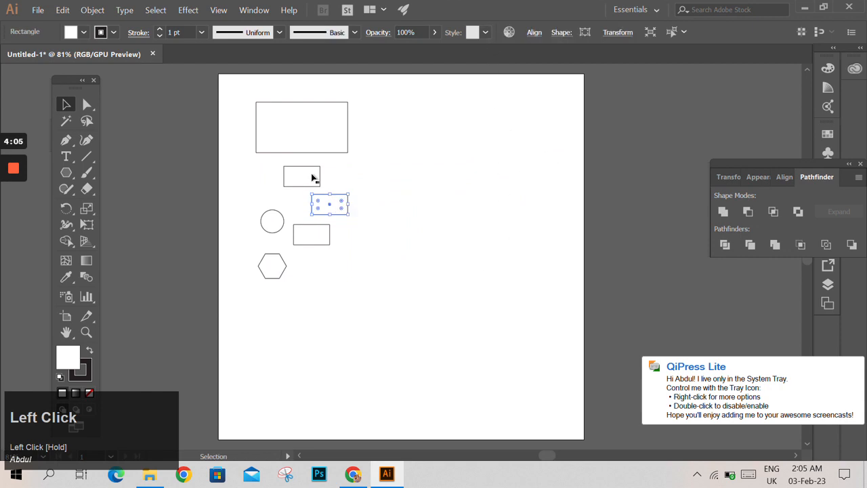
{"action": "mouse_move", "coordinate": [325, 199]}
{"action": "left_mouse_down"}
{"action": "mouse_move", "coordinate": [548, 133]}
{"action": "mouse_move", "coordinate": [507, 133]}
{"action": "mouse_move", "coordinate": [526, 203]}
{"action": "mouse_move", "coordinate": [422, 195]}
{"action": "mouse_move", "coordinate": [308, 213]}
{"action": "mouse_move", "coordinate": [315, 207]}
{"action": "left_mouse_up"}
{"action": "left_click_drag", "start_coordinate": [527, 197], "coordinate": [317, 205]}
- Align all the shapes by their left edges, horizontal centers and right edges in turn, without a key object
{"action": "left_click_drag", "start_coordinate": [357, 109], "coordinate": [197, 308]}
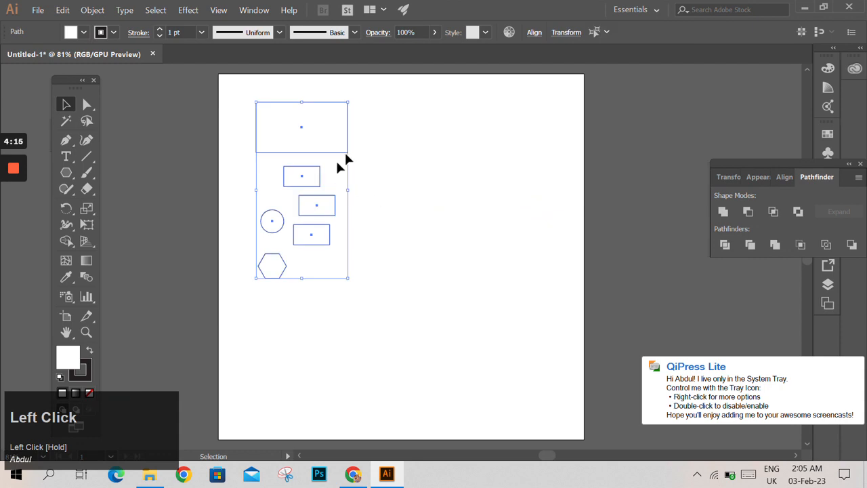
{"action": "left_click", "coordinate": [378, 128]}
{"action": "left_click_drag", "start_coordinate": [376, 102], "coordinate": [265, 302]}
{"action": "left_click", "coordinate": [535, 33]}
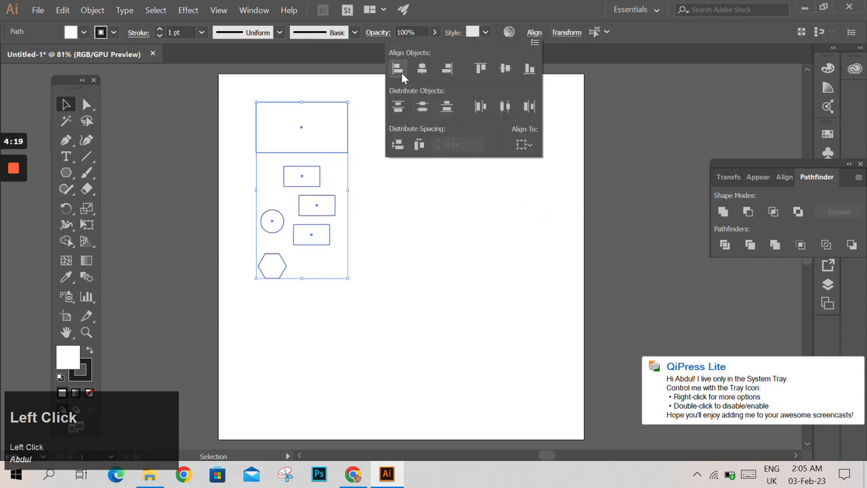
{"action": "left_click", "coordinate": [399, 70]}
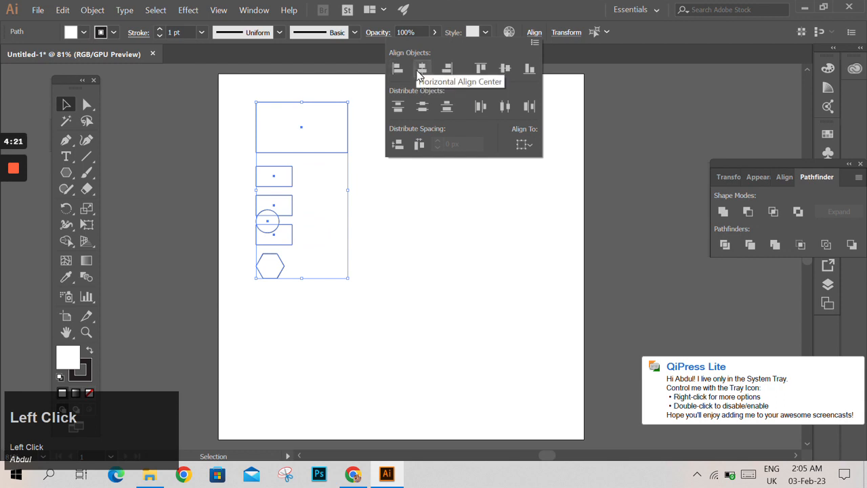
{"action": "left_click", "coordinate": [419, 70]}
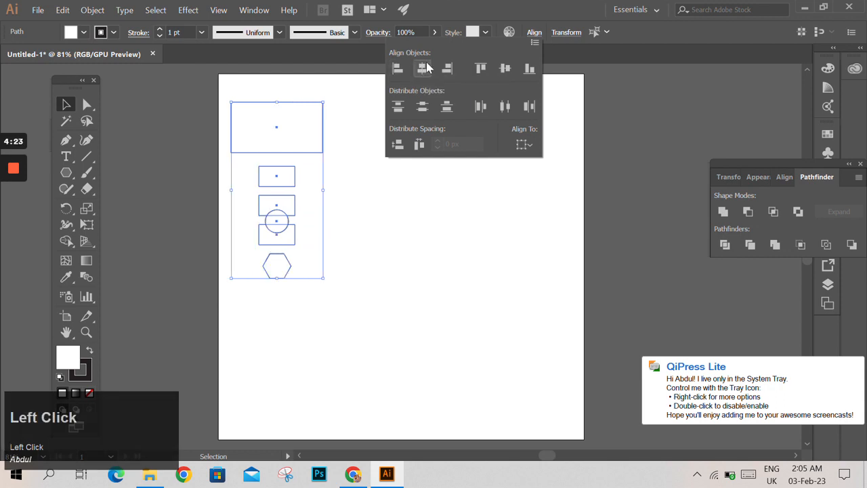
{"action": "left_click", "coordinate": [446, 68]}
{"action": "left_click", "coordinate": [387, 253]}
{"action": "left_click", "coordinate": [387, 256]}
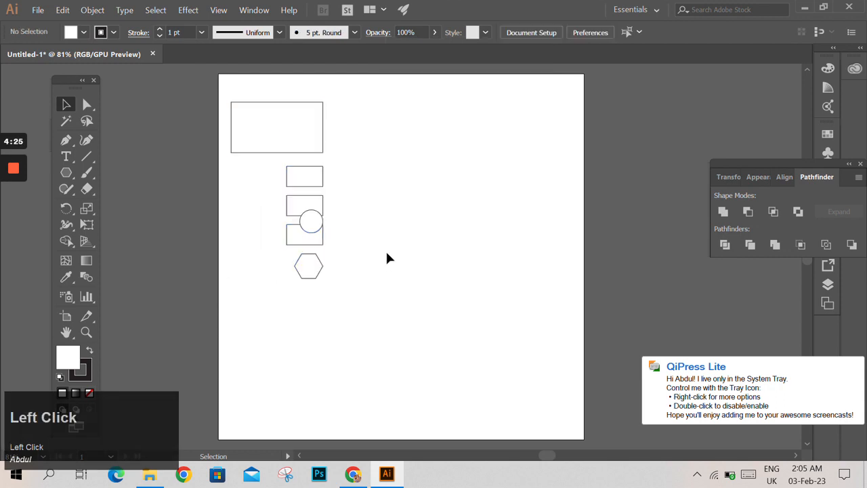
- Move the circle left, clear of the small rectangles, and nudge all the shapes slightly to the right
{"action": "left_click_drag", "start_coordinate": [311, 226], "coordinate": [269, 226]}
{"action": "left_click", "coordinate": [360, 159]}
{"action": "left_click_drag", "start_coordinate": [361, 152], "coordinate": [264, 353]}
{"action": "key", "text": "Right"}
{"action": "key", "text": "Right"}
{"action": "key", "text": "Right"}
{"action": "key", "text": "Right"}
{"action": "key", "text": "Right"}
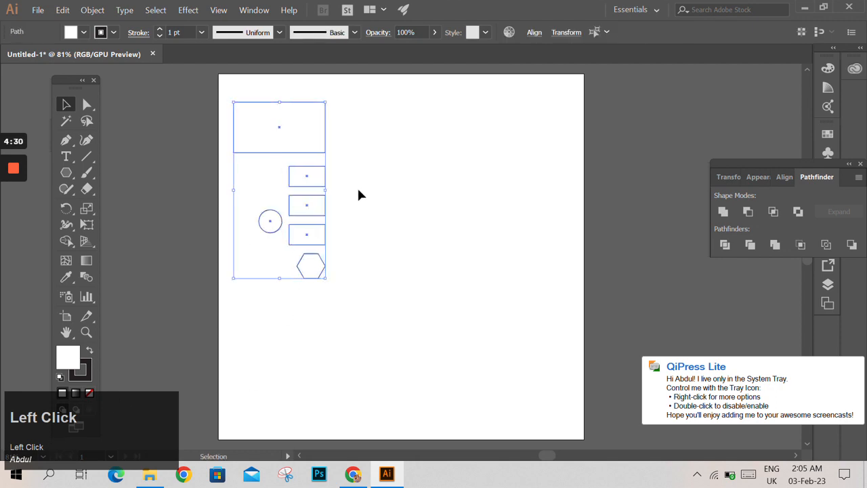
- Narrow the large rectangle by pulling its right edge inward
{"action": "left_click", "coordinate": [333, 137]}
{"action": "left_click", "coordinate": [319, 134]}
{"action": "left_click_drag", "start_coordinate": [319, 128], "coordinate": [302, 128]}
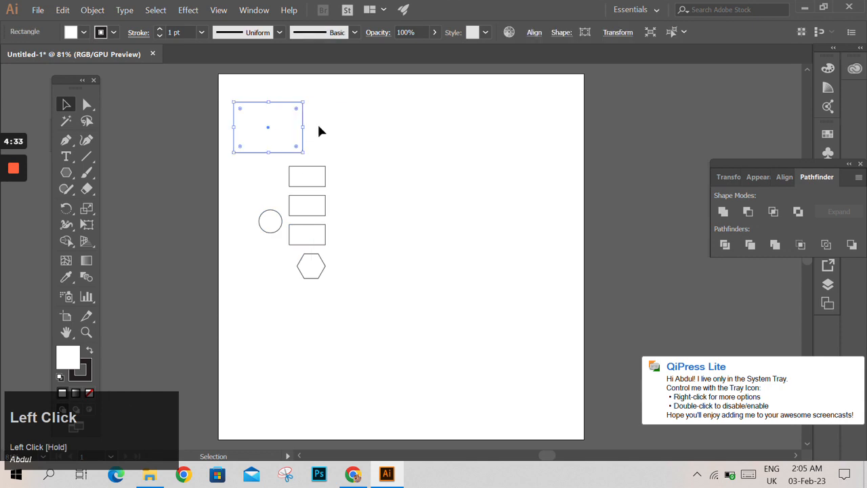
{"action": "left_click", "coordinate": [319, 126]}
- Align all the shapes, including the narrowed rectangle, left, center and right in turn, and shift them slightly right as a whole
{"action": "left_click_drag", "start_coordinate": [204, 109], "coordinate": [385, 319]}
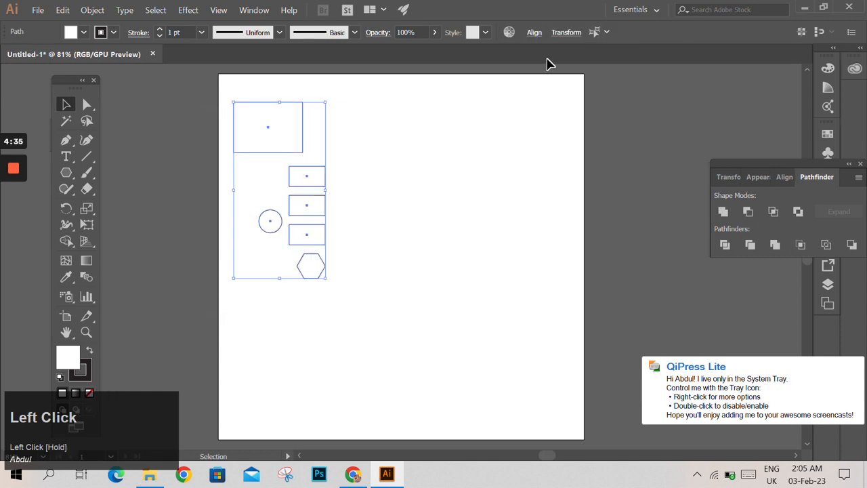
{"action": "left_click", "coordinate": [535, 32]}
{"action": "left_click", "coordinate": [398, 69]}
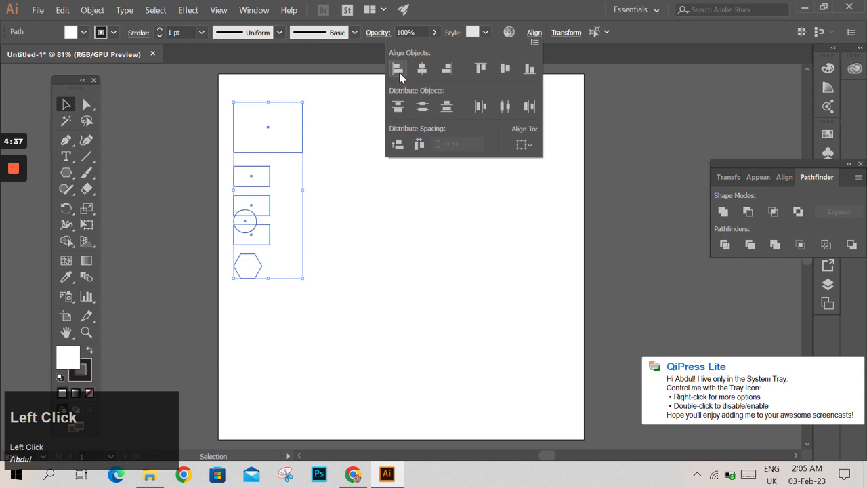
{"action": "left_click", "coordinate": [420, 70]}
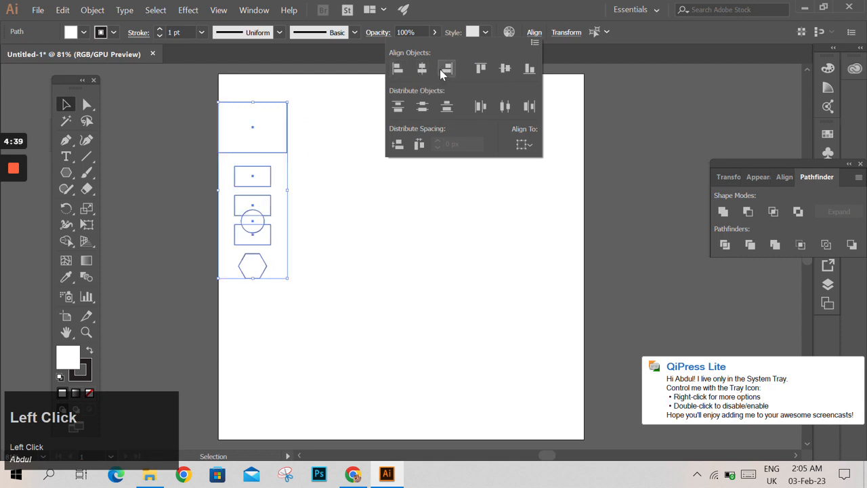
{"action": "left_click", "coordinate": [446, 68]}
{"action": "left_click", "coordinate": [278, 153]}
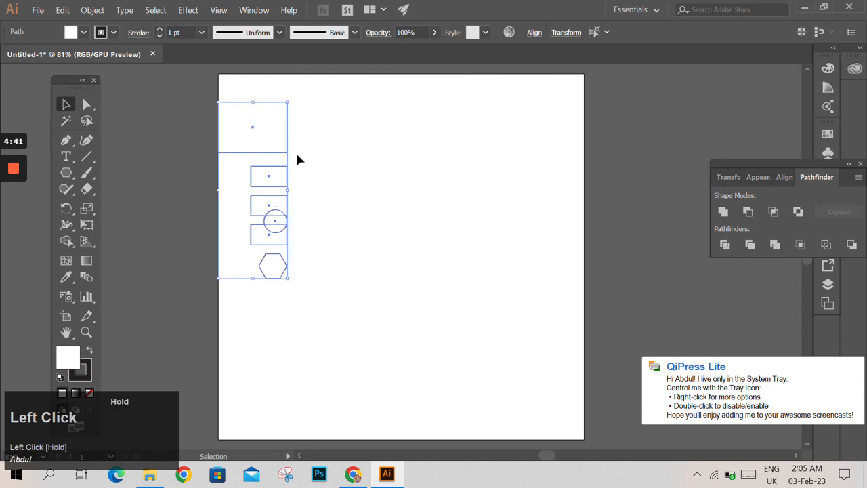
{"action": "left_click_drag", "start_coordinate": [281, 155], "coordinate": [298, 156]}
{"action": "left_click", "coordinate": [345, 166]}
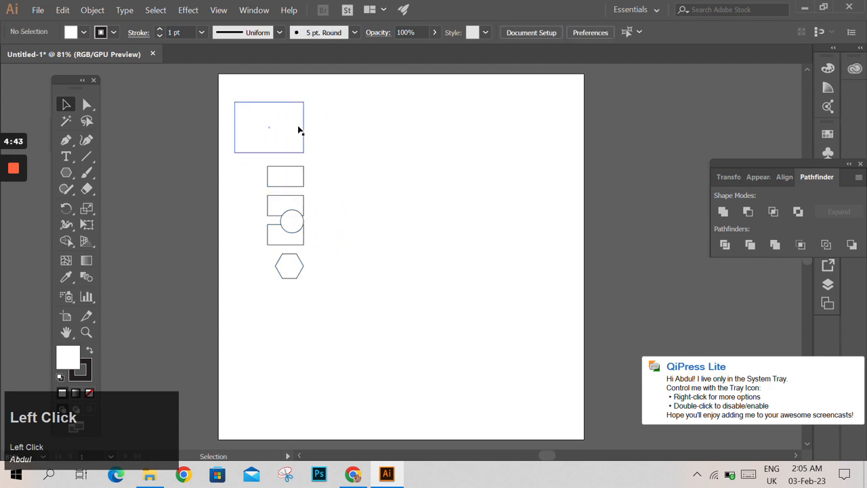
- Undo the alignments, the shape moves and the large rectangle's resize, back to the staggered layout
{"action": "key", "text": "ctrl+z"}
{"action": "key", "text": "ctrl+z"}
{"action": "key", "text": "ctrl+z"}
{"action": "key", "text": "ctrl+z"}
{"action": "key", "text": "ctrl+z"}
{"action": "key", "text": "ctrl+z"}
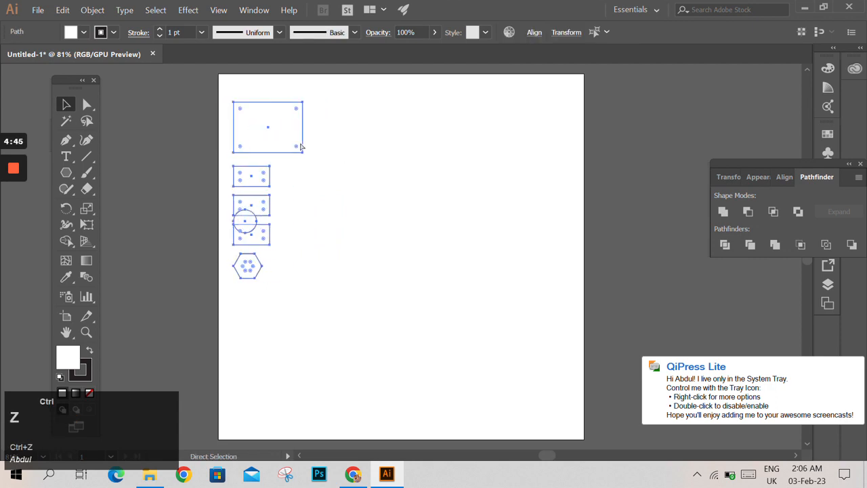
{"action": "key", "text": "ctrl+z"}
{"action": "key", "text": "ctrl+z"}
{"action": "key", "text": "ctrl+z"}
{"action": "key", "text": "ctrl+z"}
{"action": "key", "text": "ctrl+z"}
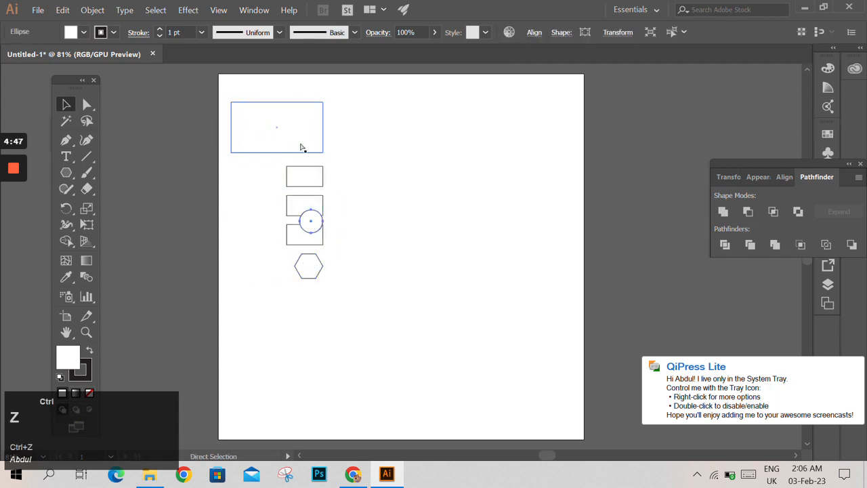
{"action": "key", "text": "ctrl+z"}
- Move the middle small rectangle directly above the lower small rectangle
{"action": "left_click", "coordinate": [471, 206]}
{"action": "left_click_drag", "start_coordinate": [533, 192], "coordinate": [319, 203]}
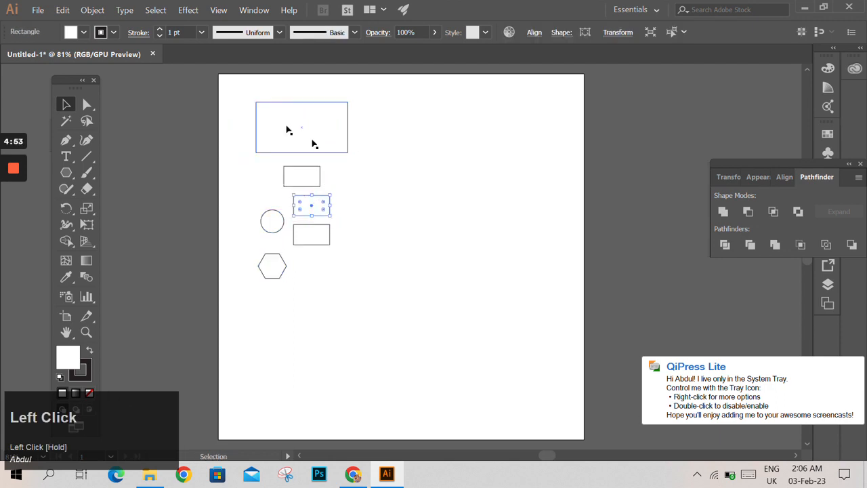
- Set the middle small rectangle as key object for all the shapes and align them to its center, right edge and finally left edge
{"action": "left_click_drag", "start_coordinate": [238, 101], "coordinate": [412, 304]}
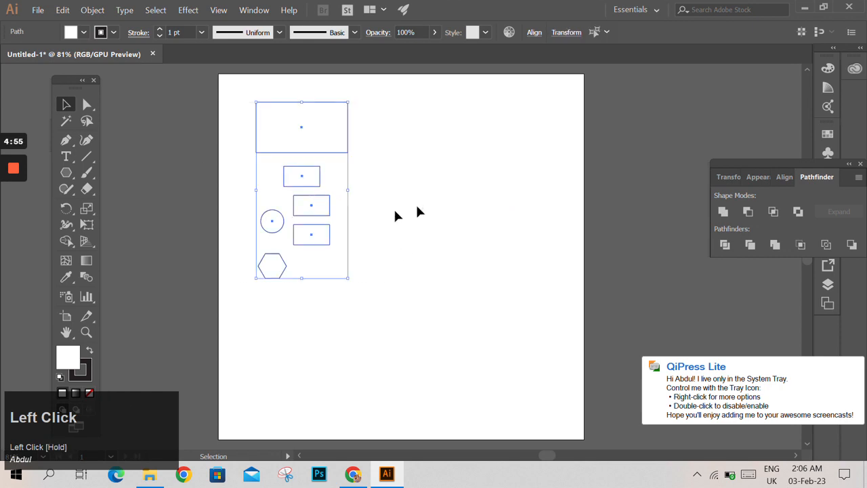
{"action": "left_click_drag", "start_coordinate": [313, 206], "coordinate": [318, 206]}
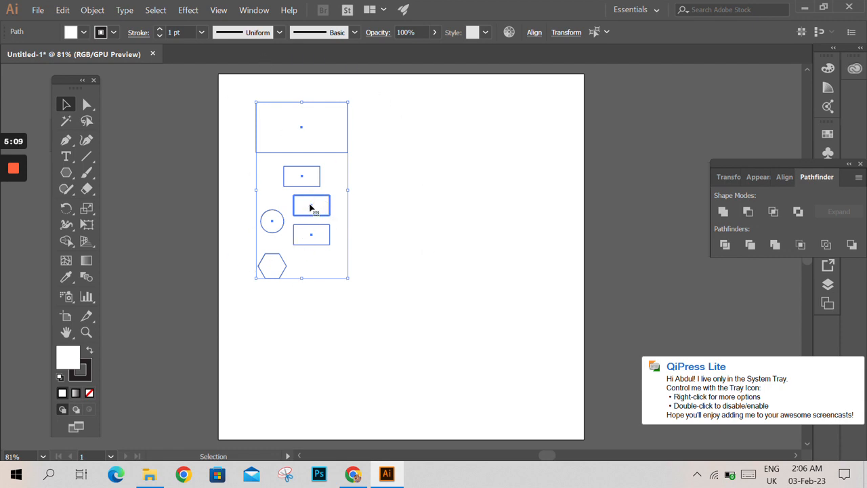
{"action": "left_click", "coordinate": [535, 31]}
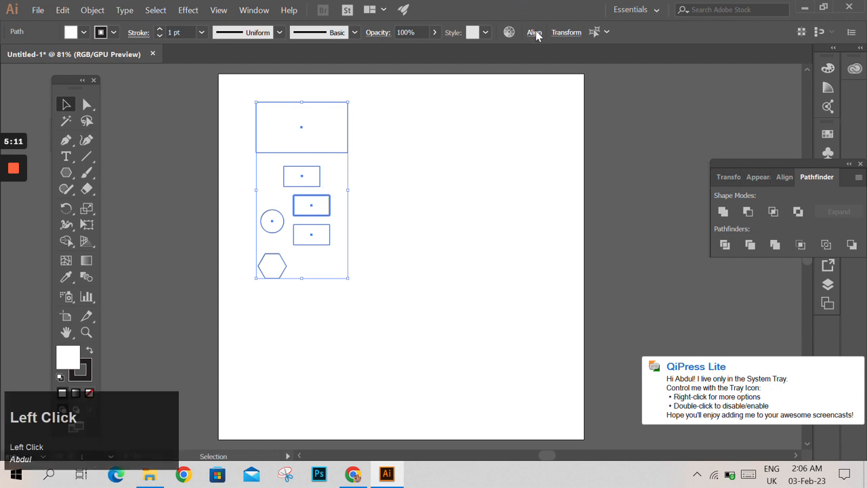
{"action": "left_click", "coordinate": [424, 69]}
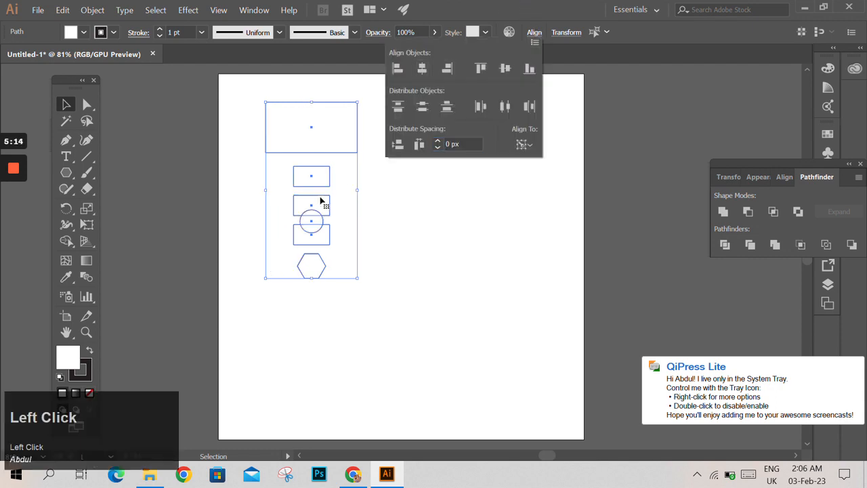
{"action": "left_click", "coordinate": [446, 69]}
{"action": "left_click", "coordinate": [398, 68]}
{"action": "left_click", "coordinate": [325, 203]}
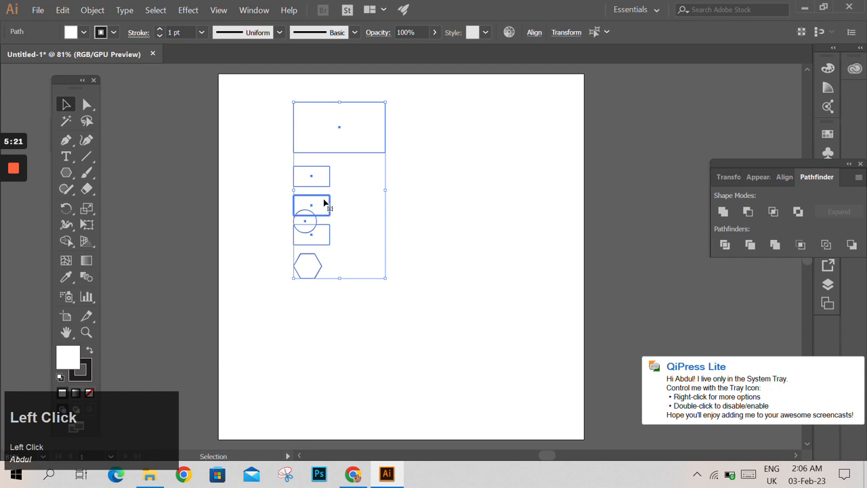
- Move all the aligned shapes off the artboard, just beyond its right edge
{"action": "left_click", "coordinate": [279, 134]}
{"action": "left_click_drag", "start_coordinate": [277, 129], "coordinate": [374, 322]}
{"action": "left_click_drag", "start_coordinate": [313, 190], "coordinate": [617, 174]}
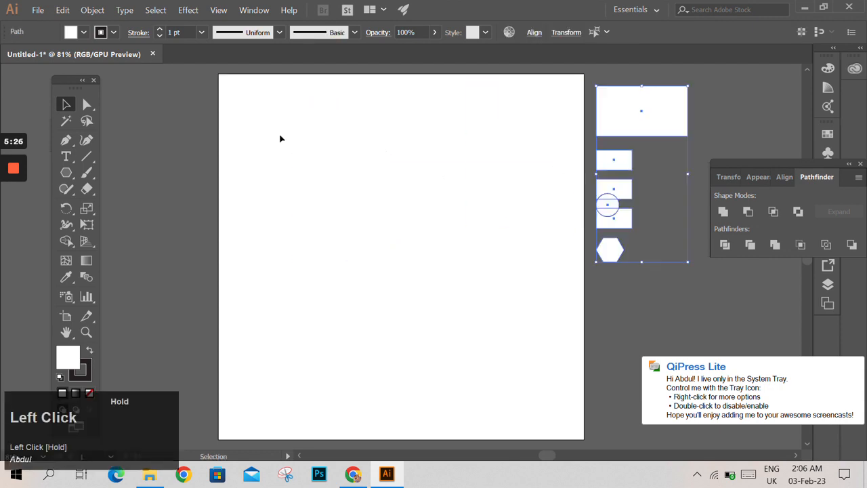
- Draw a large circle in the middle of the artboard with the Ellipse tool
{"action": "left_click", "coordinate": [66, 172]}
{"action": "mouse_move", "coordinate": [116, 209]}
{"action": "left_mouse_down"}
{"action": "mouse_move", "coordinate": [115, 222]}
{"action": "mouse_move", "coordinate": [119, 206]}
{"action": "left_mouse_up"}
{"action": "left_click_drag", "start_coordinate": [404, 228], "coordinate": [523, 348]}
{"action": "left_click", "coordinate": [66, 105]}
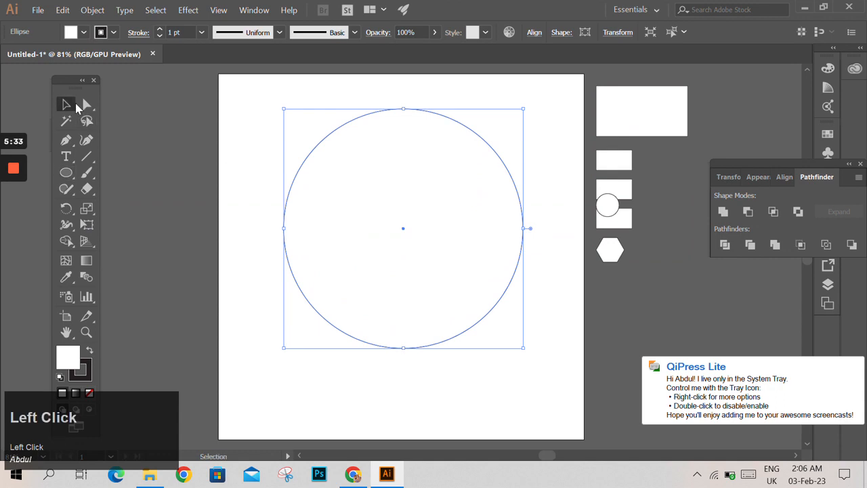
{"action": "left_click", "coordinate": [200, 136]}
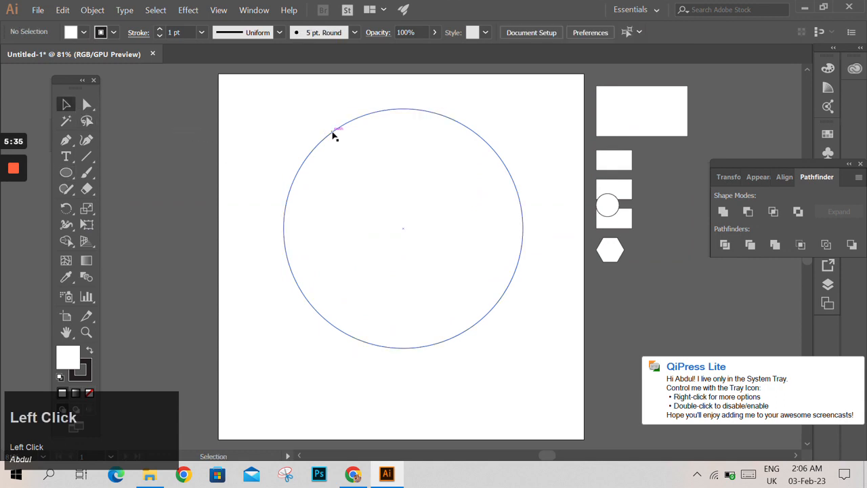
- Duplicate the large circle, scale the copy down inside the original, and select the outer circle
{"action": "left_click_drag", "start_coordinate": [333, 136], "coordinate": [352, 150]}
{"action": "left_click_drag", "start_coordinate": [548, 361], "coordinate": [488, 308]}
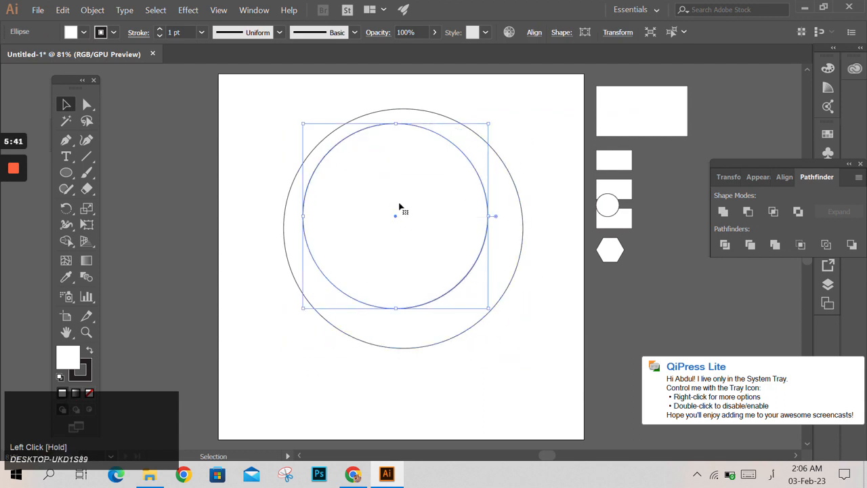
{"action": "left_click", "coordinate": [338, 190]}
{"action": "left_click", "coordinate": [286, 204]}
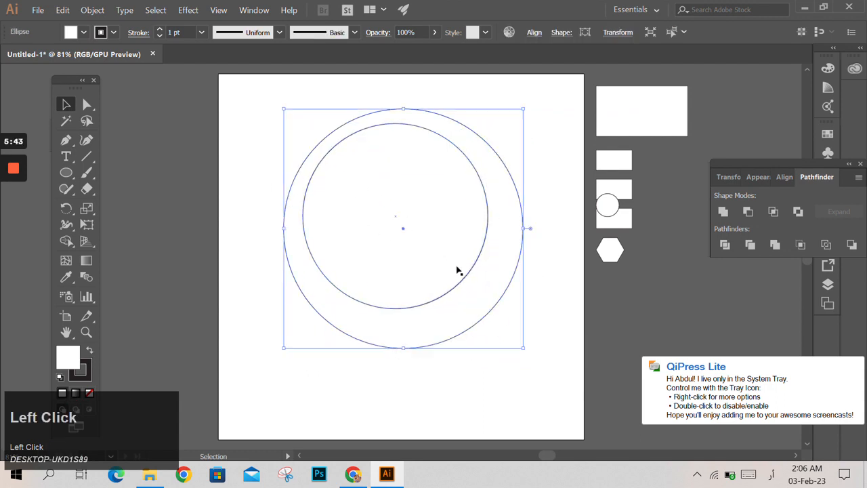
- Scale the outer circle down about its centre, then duplicate both circles several times into an overlapping cluster across the artboard
{"action": "left_click_drag", "start_coordinate": [524, 348], "coordinate": [474, 302]}
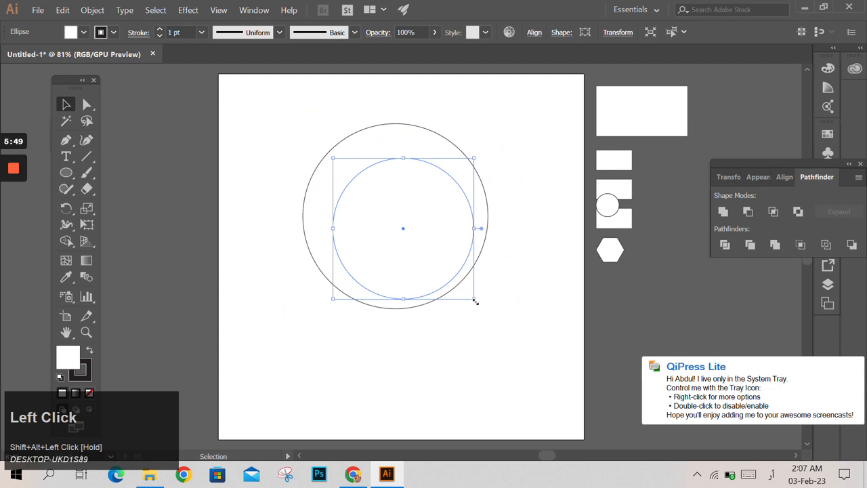
{"action": "left_click_drag", "start_coordinate": [406, 228], "coordinate": [368, 178]}
{"action": "left_click", "coordinate": [382, 275]}
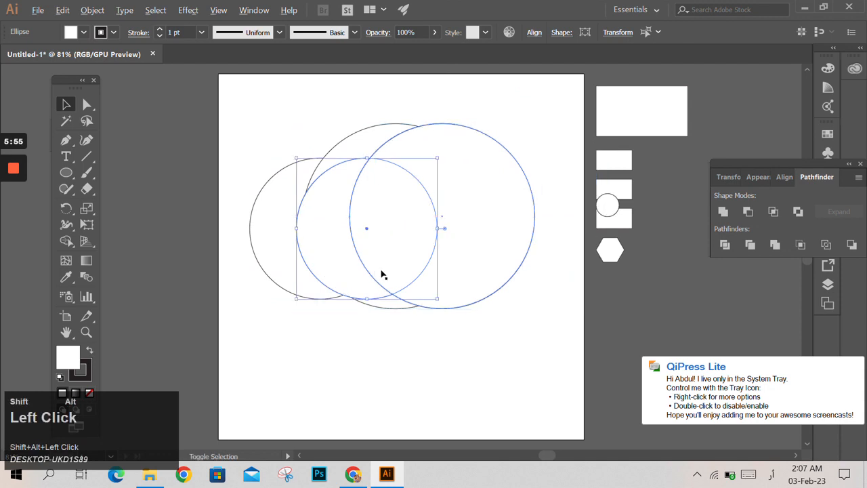
{"action": "left_click_drag", "start_coordinate": [271, 116], "coordinate": [446, 173]}
{"action": "left_click_drag", "start_coordinate": [429, 244], "coordinate": [416, 286]}
{"action": "left_click", "coordinate": [240, 135]}
- Select all the overlapping circles and remove their fill
{"action": "left_click_drag", "start_coordinate": [256, 118], "coordinate": [467, 340]}
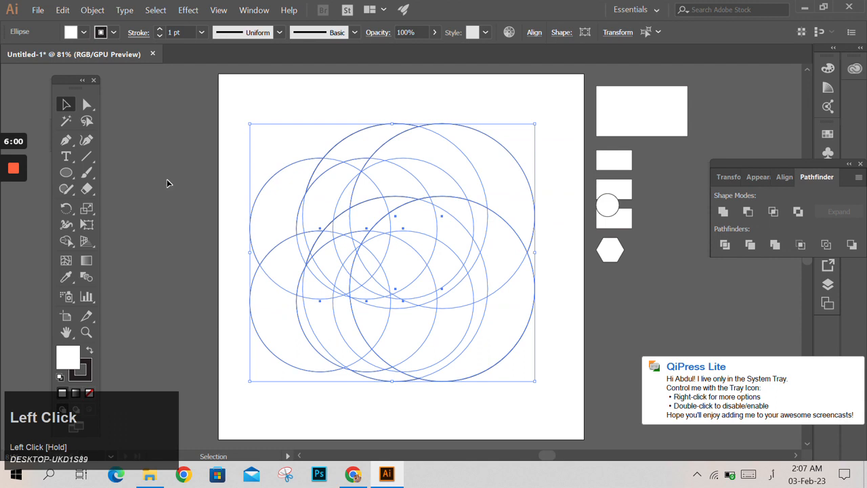
{"action": "left_click", "coordinate": [90, 395]}
{"action": "left_click", "coordinate": [233, 197]}
- Align all the circles to each other by their horizontal and vertical centres
{"action": "left_click_drag", "start_coordinate": [255, 134], "coordinate": [536, 362]}
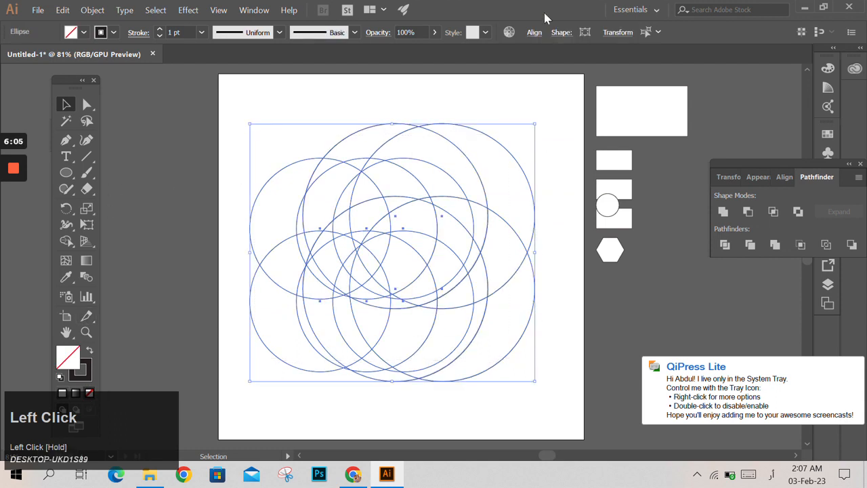
{"action": "left_click", "coordinate": [534, 35]}
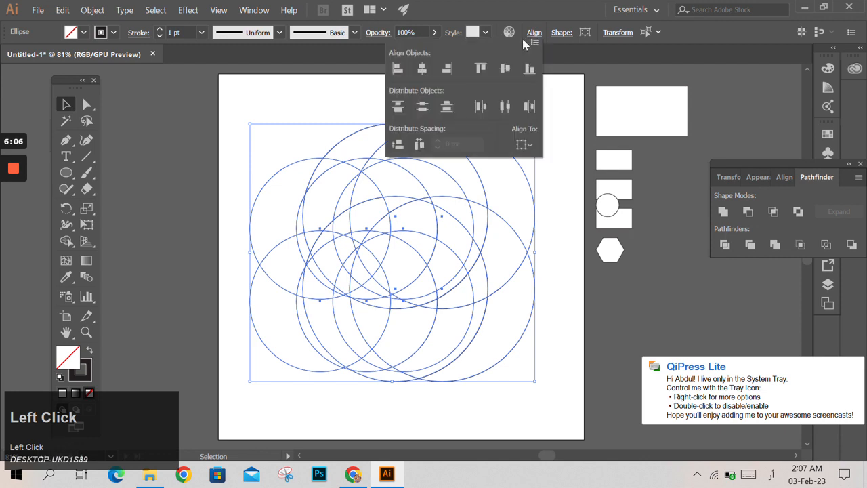
{"action": "left_click", "coordinate": [422, 68]}
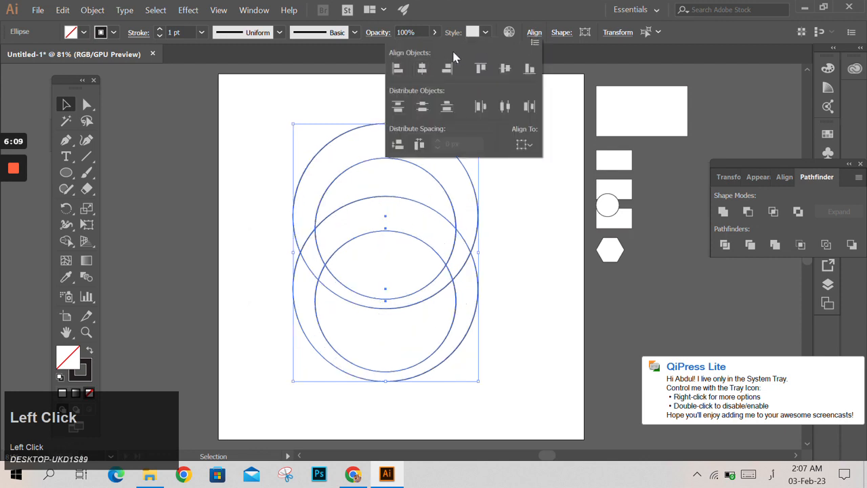
{"action": "left_click", "coordinate": [504, 69]}
{"action": "left_click", "coordinate": [506, 216]}
{"action": "left_click", "coordinate": [492, 213]}
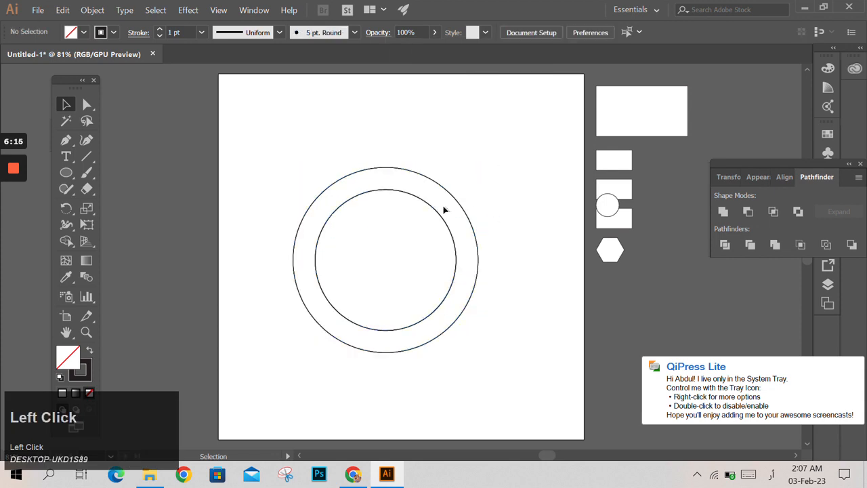
{"action": "left_click", "coordinate": [436, 215]}
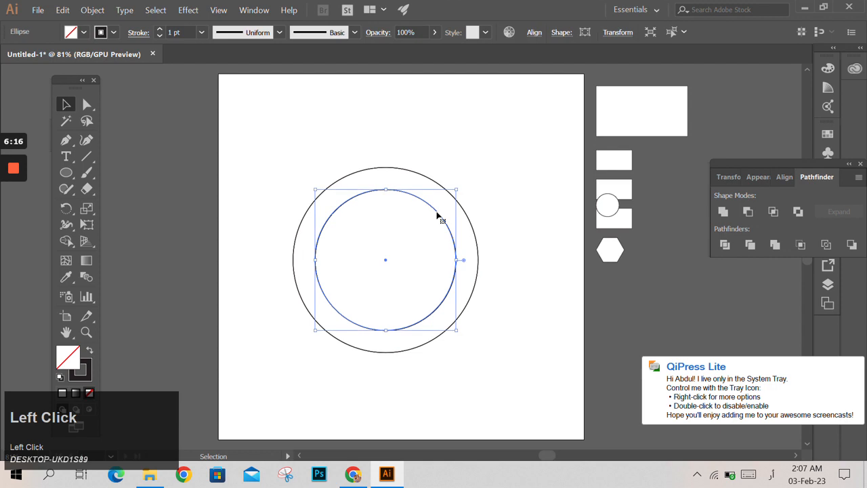
{"action": "left_click", "coordinate": [456, 330], "text": "alt+shift"}
{"action": "left_click_drag", "start_coordinate": [457, 332], "coordinate": [450, 323]}
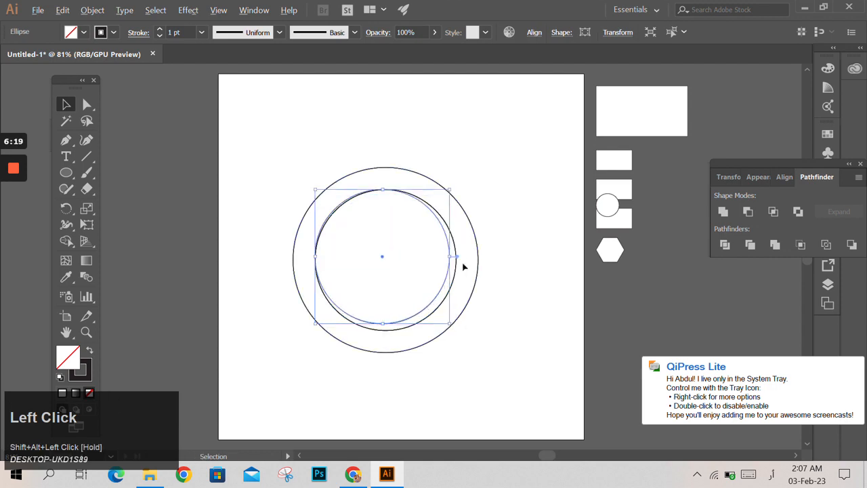
{"action": "key", "text": "ctrl+z"}
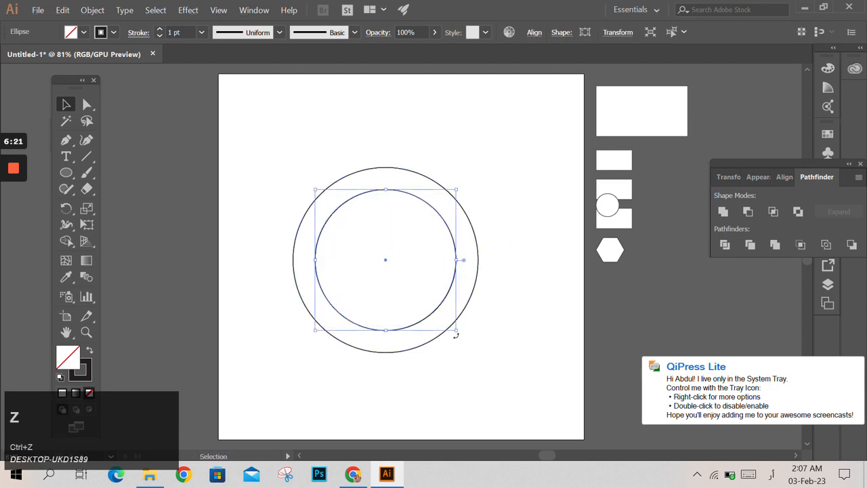
- Duplicate the inner circle as concentric rings scaled about its centre, including a small one inside and one between the existing circles
{"action": "left_click_drag", "start_coordinate": [458, 332], "coordinate": [451, 294]}
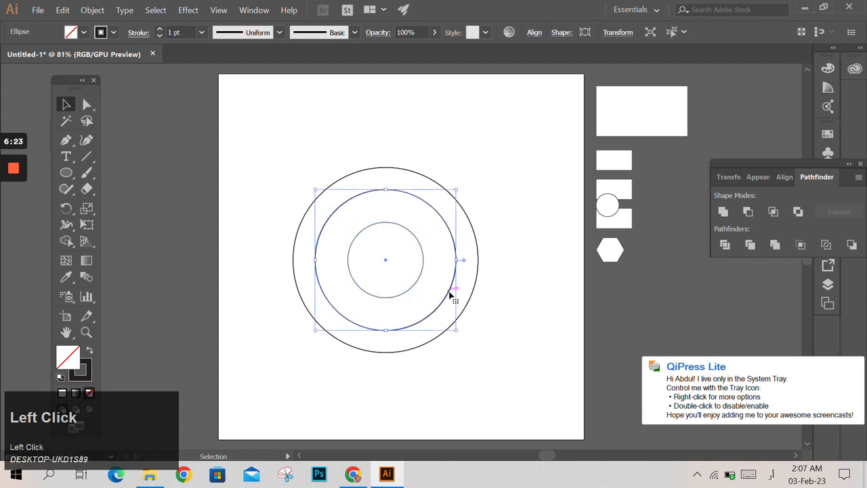
{"action": "mouse_move", "coordinate": [455, 331]}
{"action": "left_mouse_down"}
{"action": "mouse_move", "coordinate": [444, 316]}
{"action": "mouse_move", "coordinate": [470, 342]}
{"action": "left_mouse_up"}
{"action": "left_click", "coordinate": [453, 287]}
- Move all the concentric circles off the artboard's left side and align their vertical centres
{"action": "left_click", "coordinate": [543, 218]}
{"action": "left_click_drag", "start_coordinate": [332, 171], "coordinate": [157, 255]}
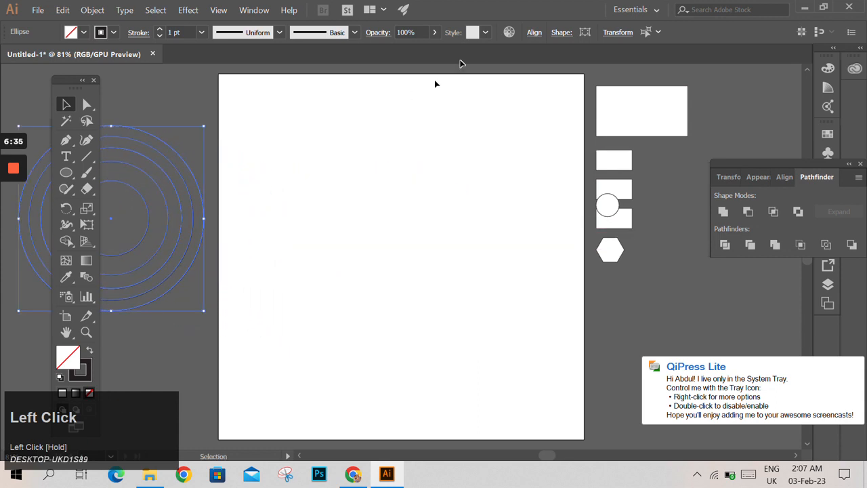
{"action": "left_click", "coordinate": [534, 32]}
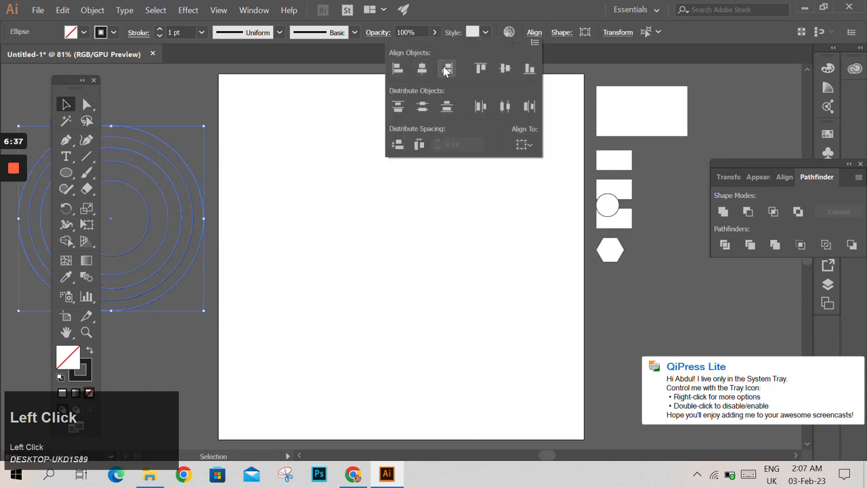
{"action": "left_click", "coordinate": [505, 68]}
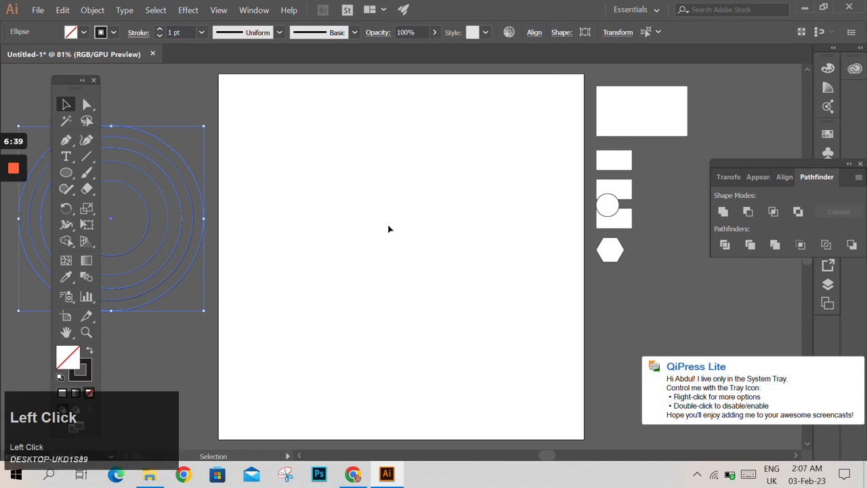
- Reshape the large rectangle into a smaller square on the artboard and place two small rectangles and the circle in a row beside it
{"action": "left_click_drag", "start_coordinate": [631, 112], "coordinate": [353, 162]}
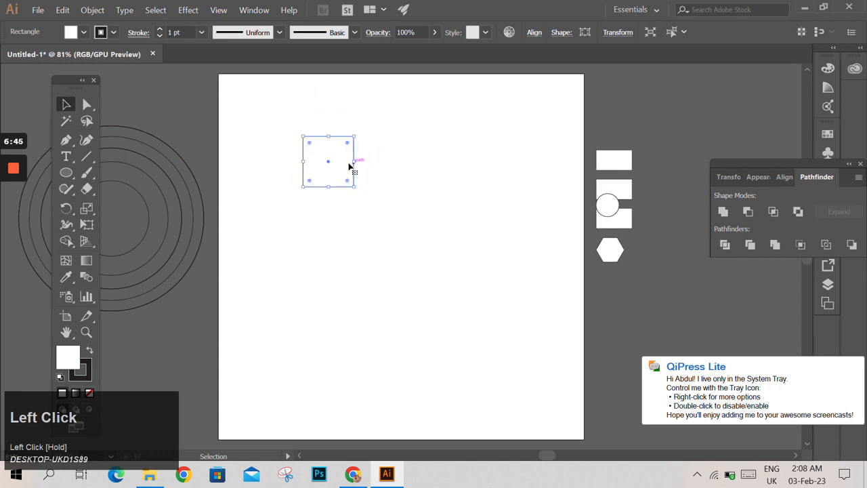
{"action": "left_click_drag", "start_coordinate": [613, 161], "coordinate": [381, 149]}
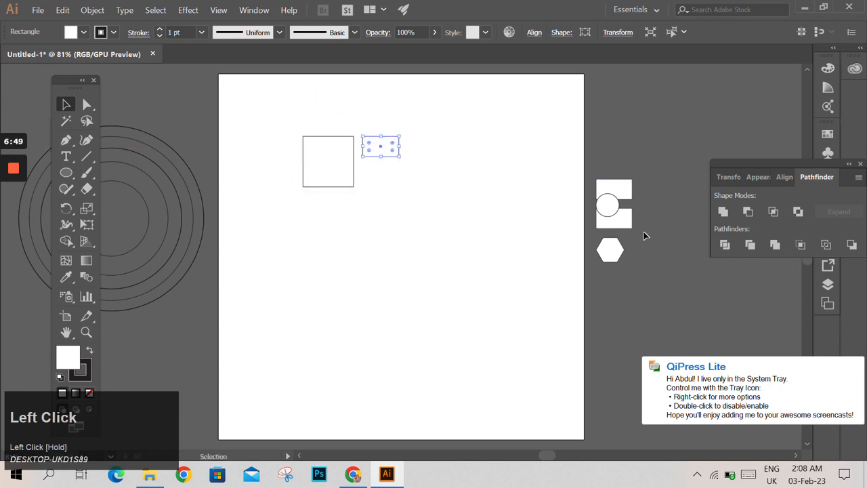
{"action": "left_click_drag", "start_coordinate": [620, 219], "coordinate": [458, 162]}
{"action": "left_click_drag", "start_coordinate": [446, 182], "coordinate": [447, 182]}
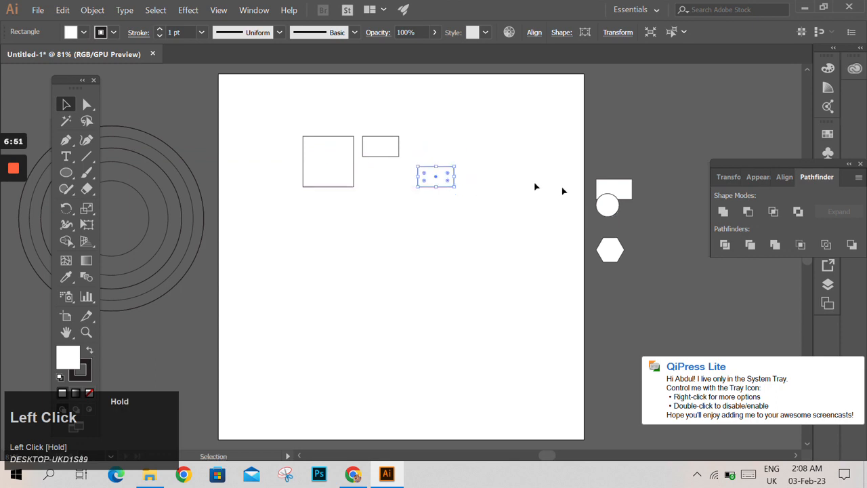
{"action": "left_click_drag", "start_coordinate": [607, 212], "coordinate": [475, 153]}
- Align the square, two small rectangles and circle by their top edges, vertical centres and finally bottom edges
{"action": "left_click_drag", "start_coordinate": [300, 115], "coordinate": [513, 199]}
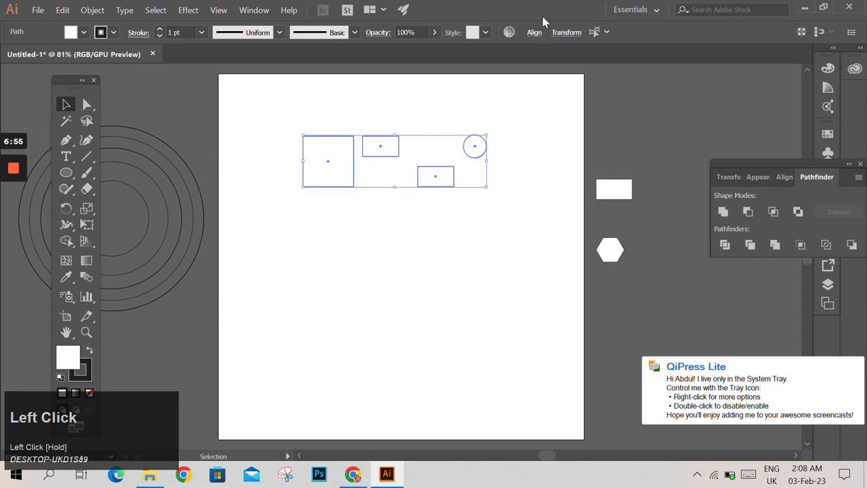
{"action": "left_click", "coordinate": [541, 36]}
{"action": "left_click", "coordinate": [481, 68]}
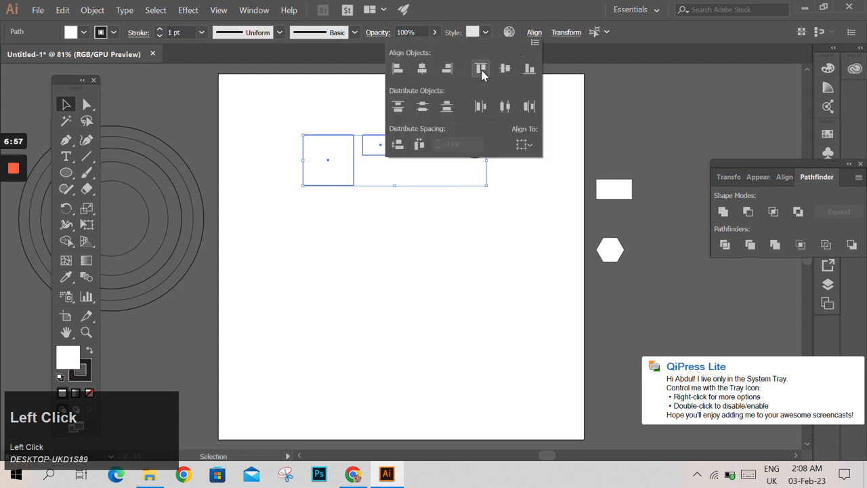
{"action": "left_click", "coordinate": [504, 73]}
{"action": "left_click", "coordinate": [527, 70]}
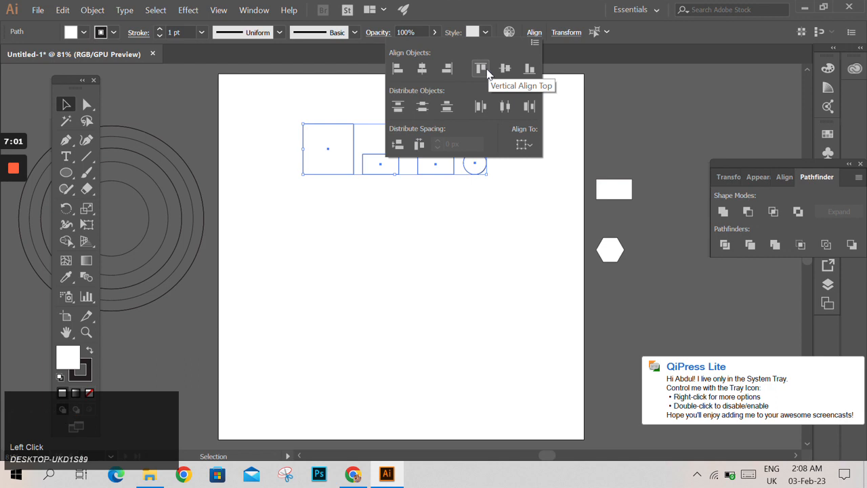
{"action": "left_click", "coordinate": [509, 70]}
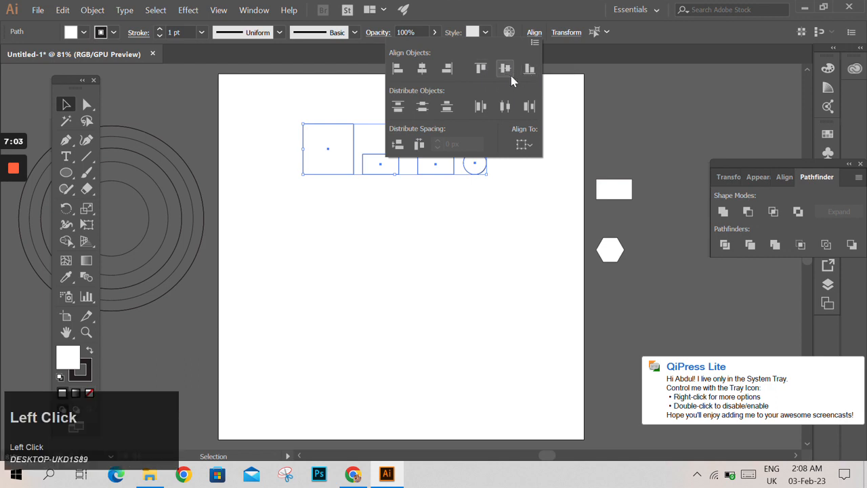
{"action": "left_click", "coordinate": [480, 68]}
{"action": "left_click", "coordinate": [530, 68]}
{"action": "left_click", "coordinate": [480, 68]}
{"action": "left_click", "coordinate": [529, 69]}
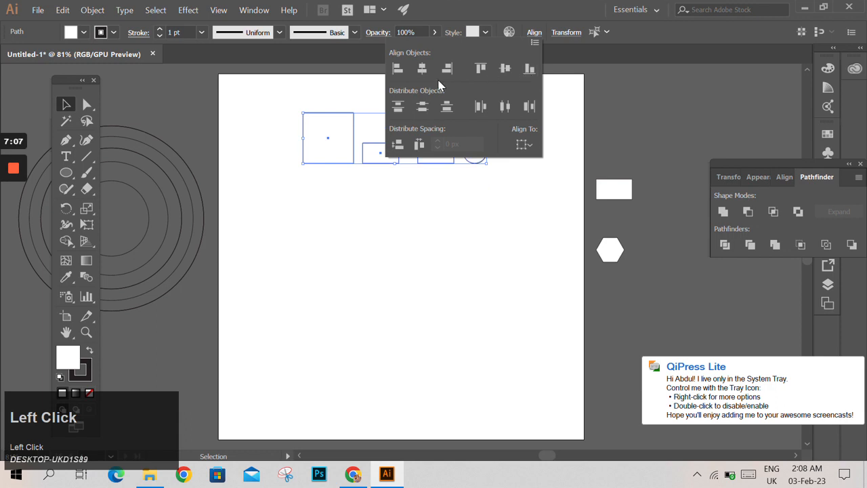
{"action": "left_click", "coordinate": [427, 186]}
- Delete the square, the two small rectangles and the circle from the artboard
{"action": "left_click_drag", "start_coordinate": [338, 138], "coordinate": [343, 248]}
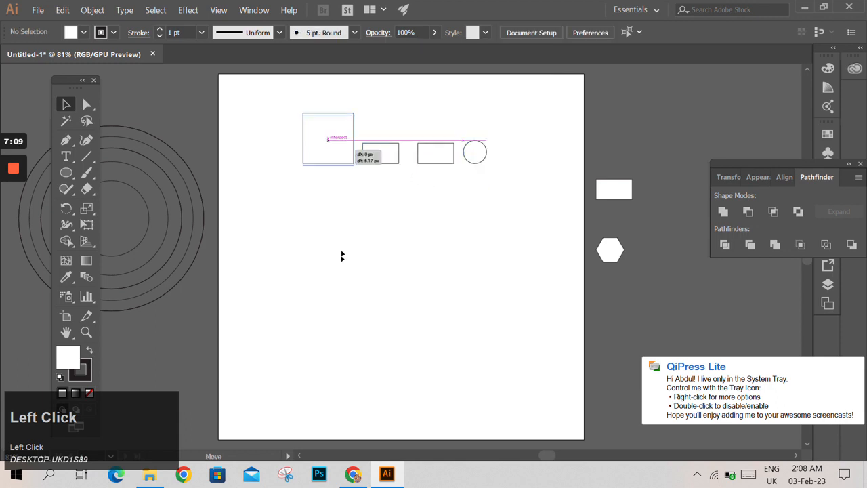
{"action": "left_click_drag", "start_coordinate": [303, 141], "coordinate": [532, 355]}
{"action": "left_click", "coordinate": [533, 354]}
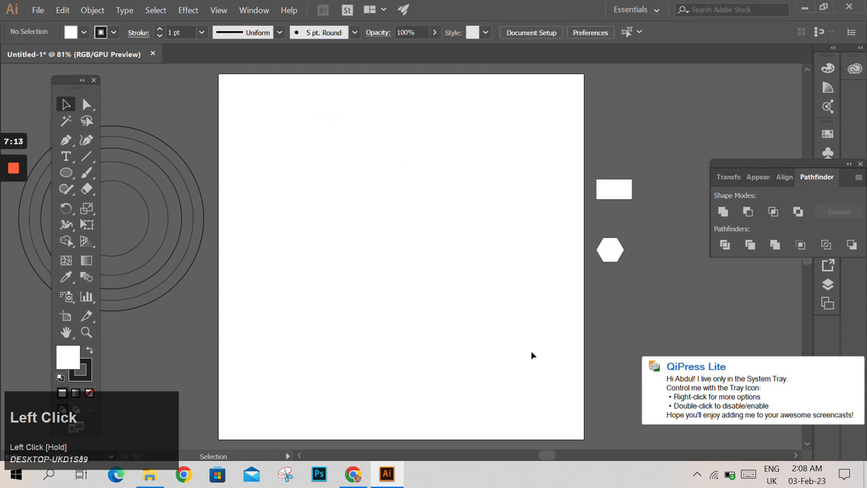
- Move the remaining small rectangle onto the artboard, enlarge it to a nearly square shape, and place the hexagon beside it
{"action": "key", "text": "ctrl+minus"}
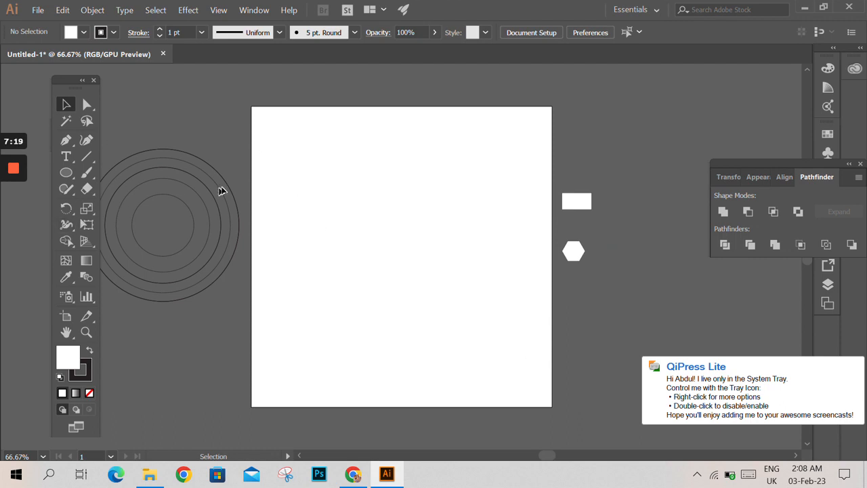
{"action": "left_click", "coordinate": [576, 201]}
{"action": "left_click_drag", "start_coordinate": [577, 201], "coordinate": [452, 284]}
{"action": "left_click_drag", "start_coordinate": [412, 239], "coordinate": [397, 226]}
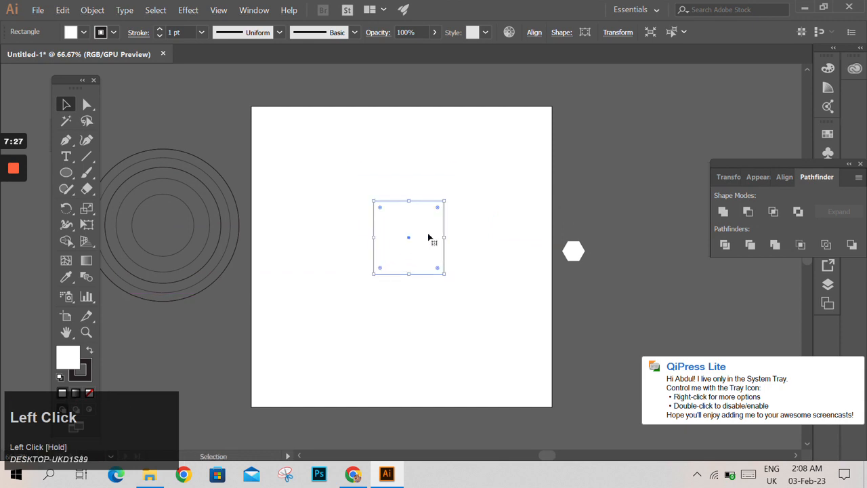
{"action": "left_click_drag", "start_coordinate": [582, 249], "coordinate": [477, 253]}
{"action": "left_click", "coordinate": [467, 208]}
- Align the enlarged rectangle and the hexagon by their horizontal and vertical centres
{"action": "left_click_drag", "start_coordinate": [361, 165], "coordinate": [485, 279]}
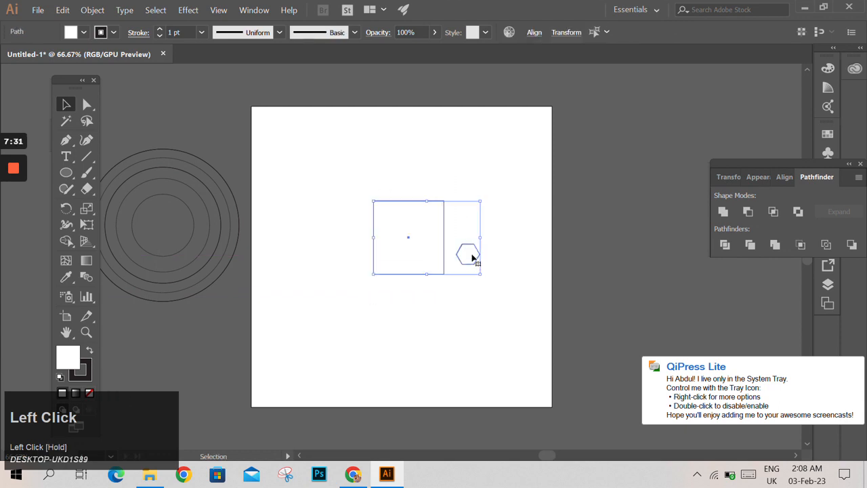
{"action": "left_click", "coordinate": [532, 33]}
{"action": "left_click", "coordinate": [423, 68]}
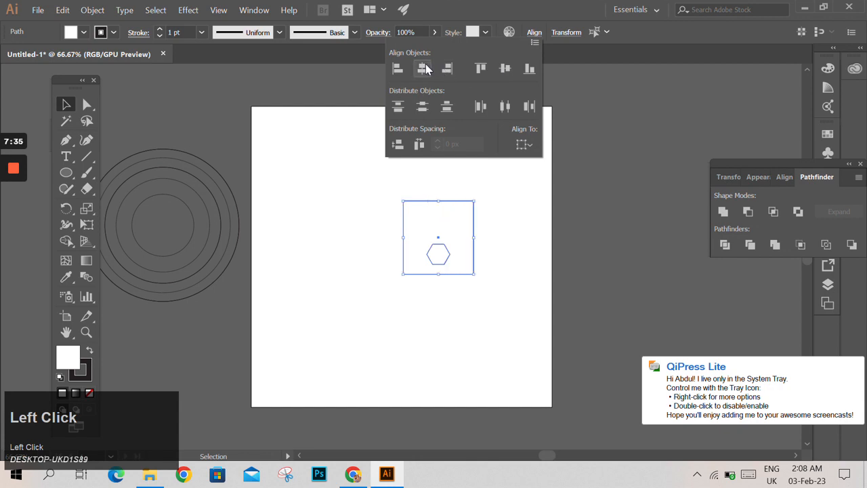
{"action": "left_click", "coordinate": [504, 69]}
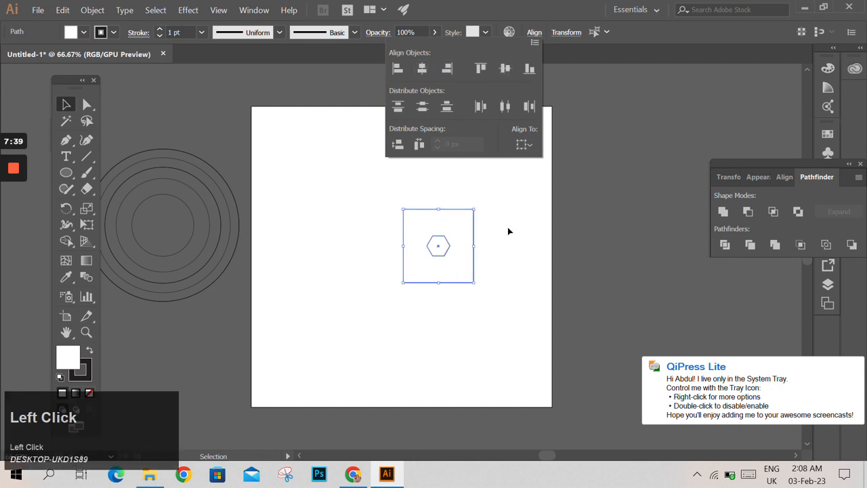
{"action": "left_click", "coordinate": [400, 179]}
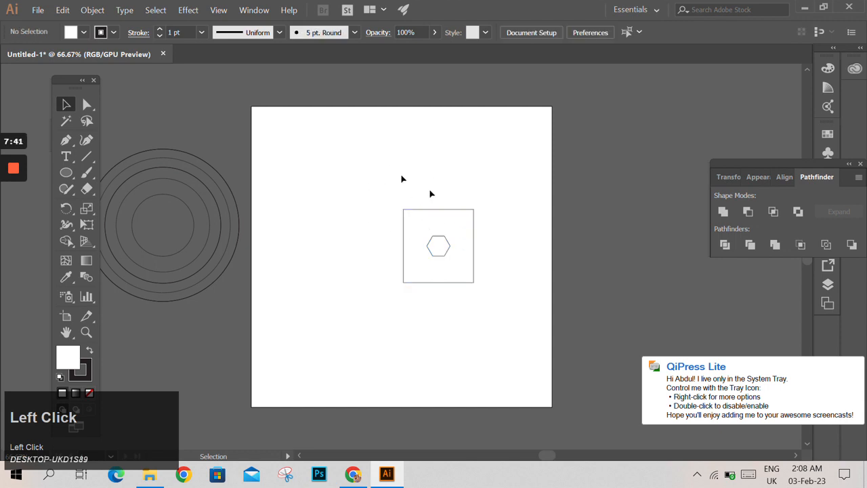
- Move the hexagon off the artboard's right side and shift the enlarged rectangle slightly up and left
{"action": "left_click_drag", "start_coordinate": [382, 204], "coordinate": [505, 309]}
{"action": "left_click", "coordinate": [422, 242]}
{"action": "left_click_drag", "start_coordinate": [433, 244], "coordinate": [418, 218]}
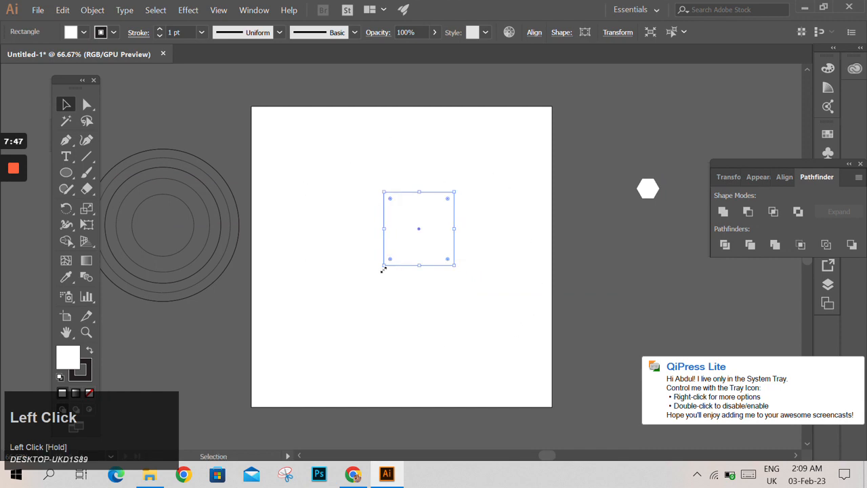
- Select the nearly square rectangle and set its alignment reference to the artboard
{"action": "left_click_drag", "start_coordinate": [300, 107], "coordinate": [522, 288]}
{"action": "left_click", "coordinate": [535, 34]}
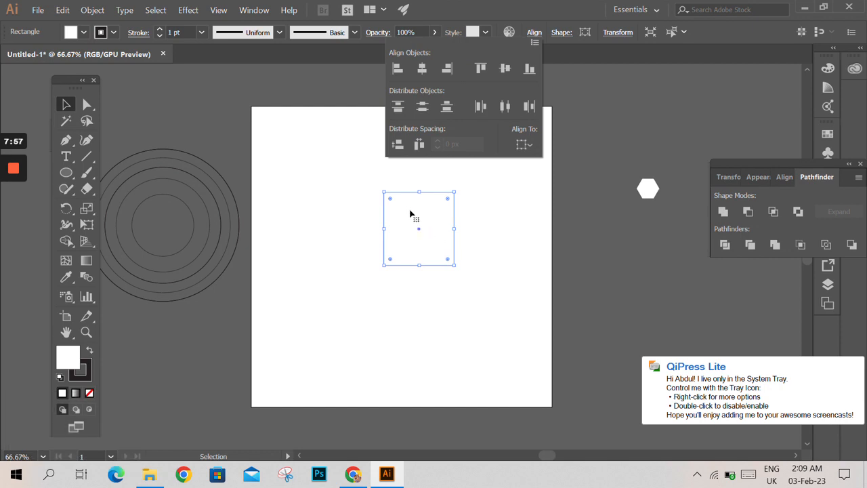
{"action": "left_click", "coordinate": [381, 226]}
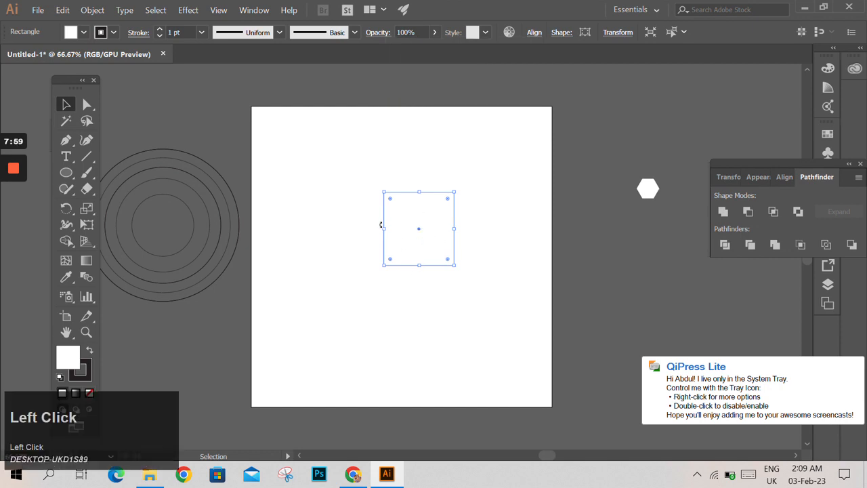
{"action": "left_click", "coordinate": [364, 213]}
{"action": "left_click_drag", "start_coordinate": [372, 174], "coordinate": [467, 237]}
{"action": "left_click", "coordinate": [532, 33]}
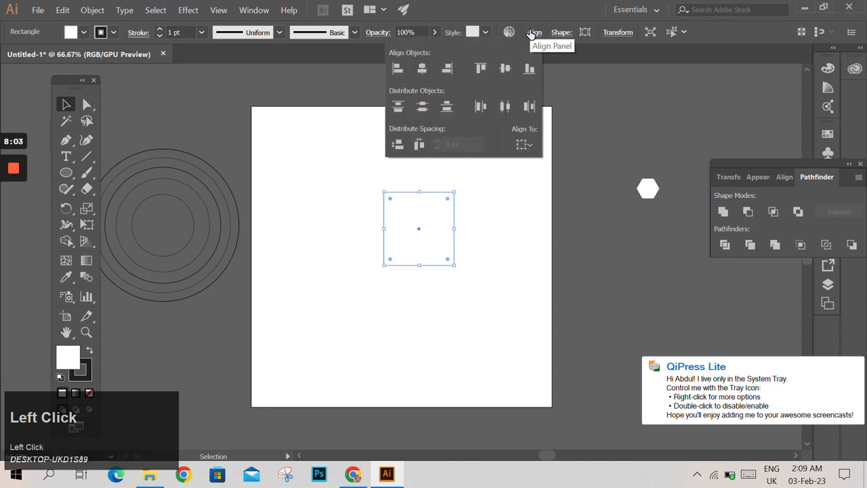
{"action": "left_click", "coordinate": [525, 143]}
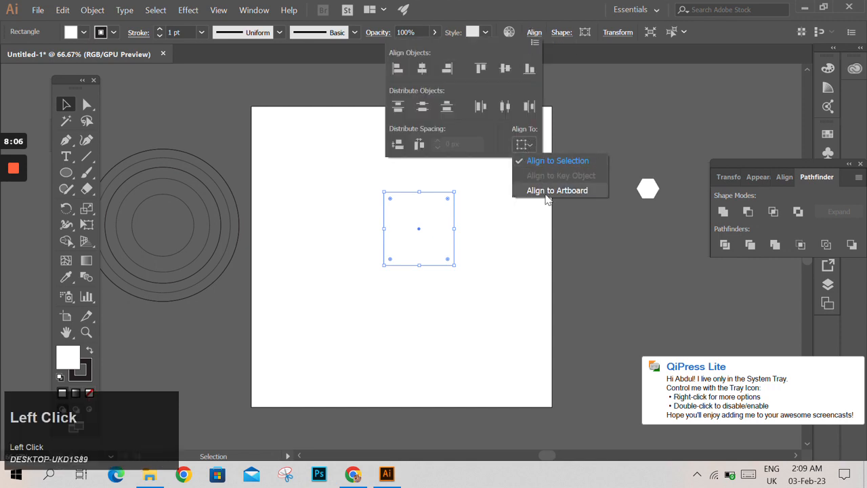
{"action": "left_click", "coordinate": [533, 147]}
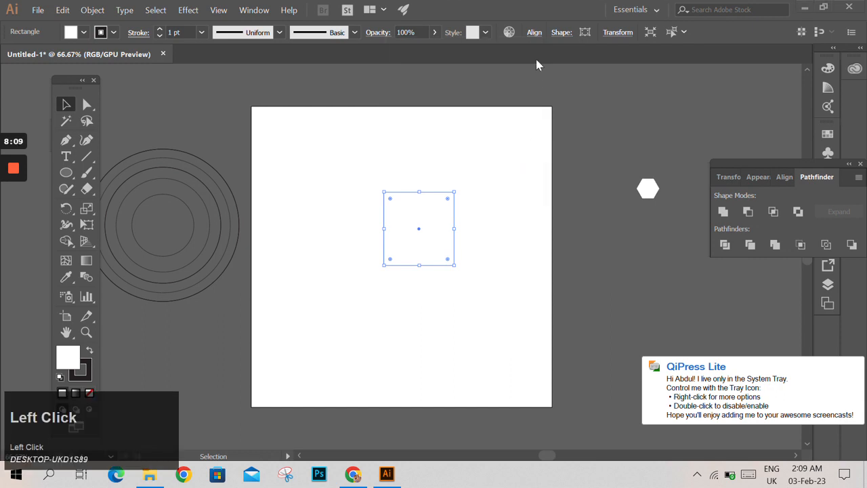
{"action": "left_click", "coordinate": [535, 32]}
{"action": "left_click", "coordinate": [530, 148]}
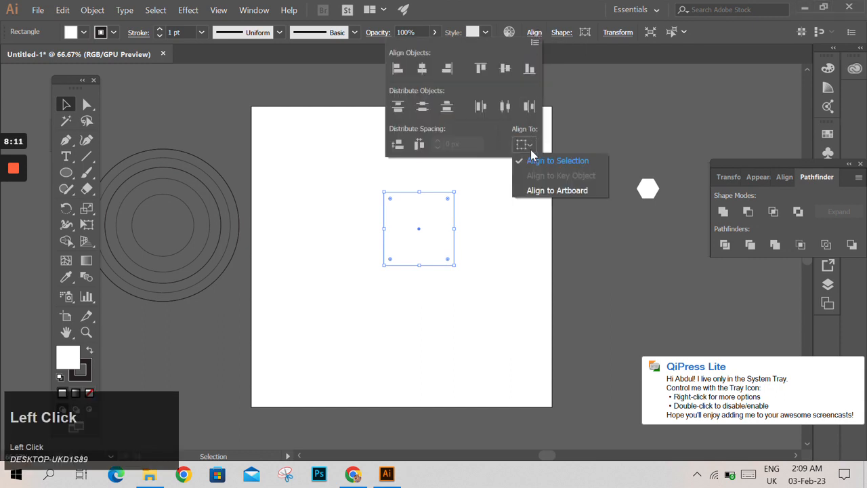
{"action": "left_click", "coordinate": [542, 191]}
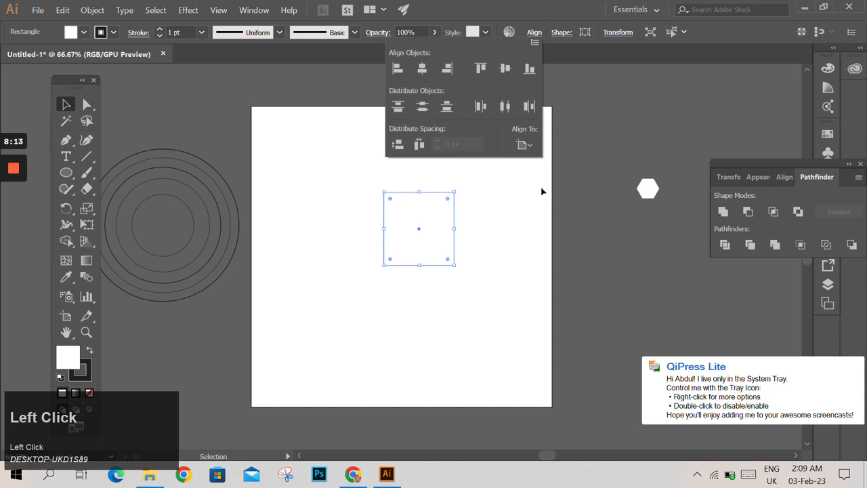
- Move the rectangle toward the artboard's upper right, and align it to the artboard's horizontal and vertical centres
{"action": "left_click", "coordinate": [476, 202]}
{"action": "left_click_drag", "start_coordinate": [397, 183], "coordinate": [411, 229]}
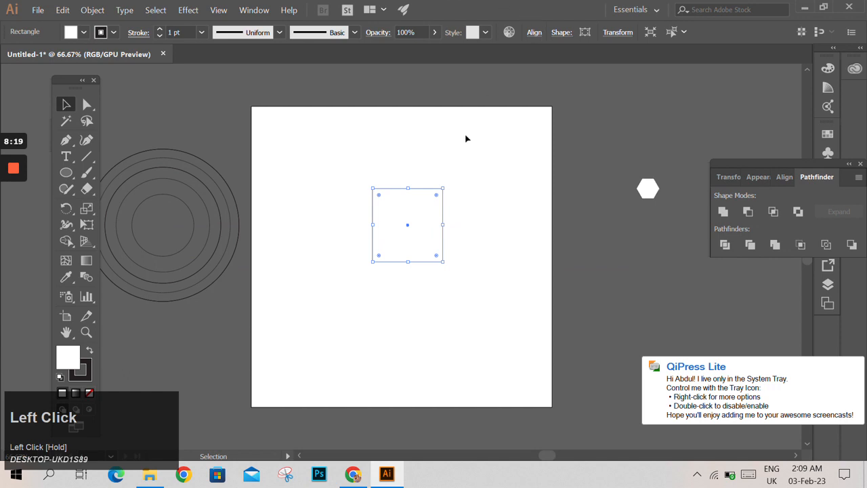
{"action": "left_click_drag", "start_coordinate": [433, 198], "coordinate": [482, 166]}
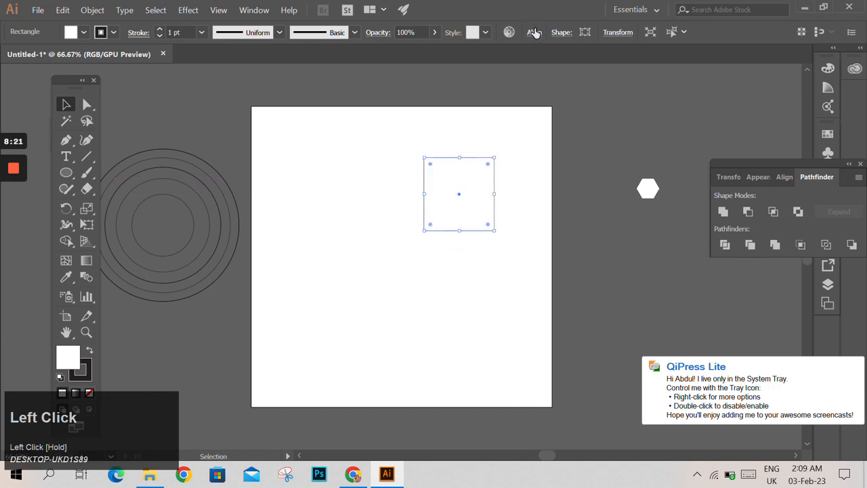
{"action": "left_click", "coordinate": [534, 32]}
{"action": "left_click", "coordinate": [423, 71]}
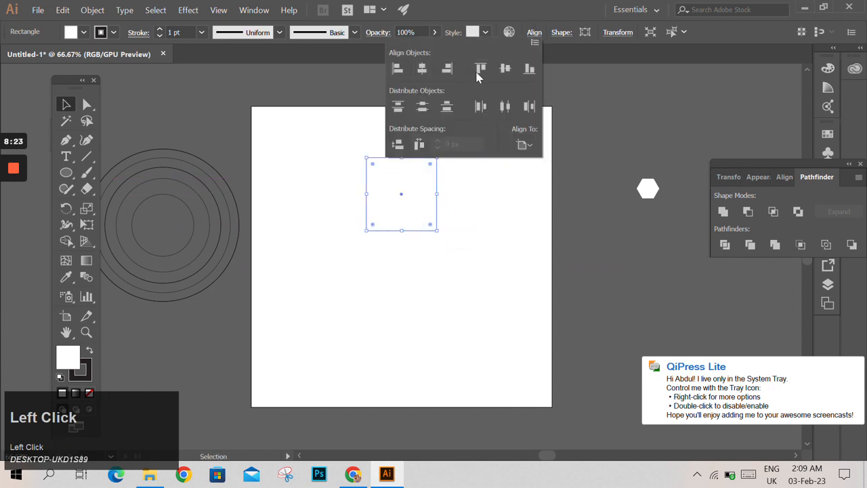
{"action": "left_click", "coordinate": [505, 70]}
- Align the rectangle to the artboard's right edge, and try its bottom, vertical centre and top alignments in turn
{"action": "left_click", "coordinate": [453, 66]}
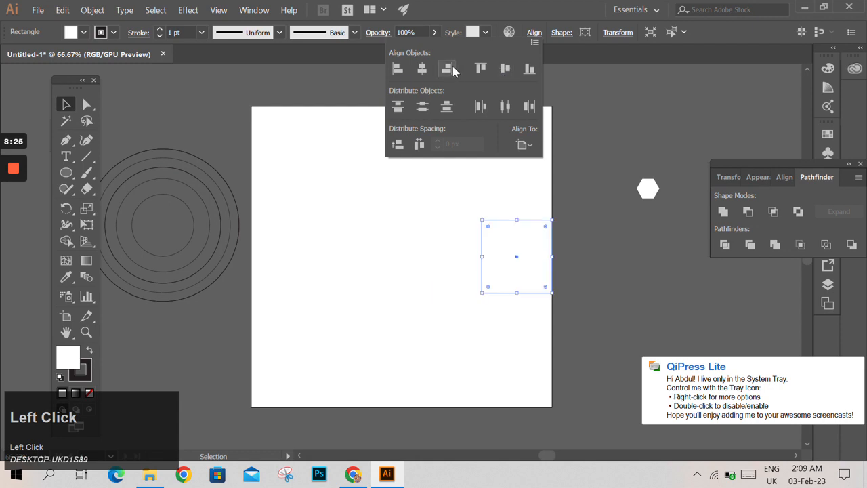
{"action": "left_click", "coordinate": [523, 70]}
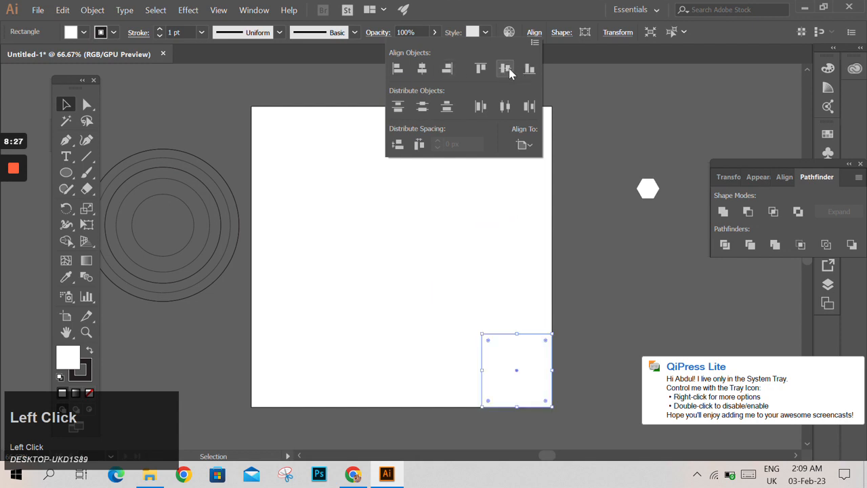
{"action": "left_click", "coordinate": [505, 69]}
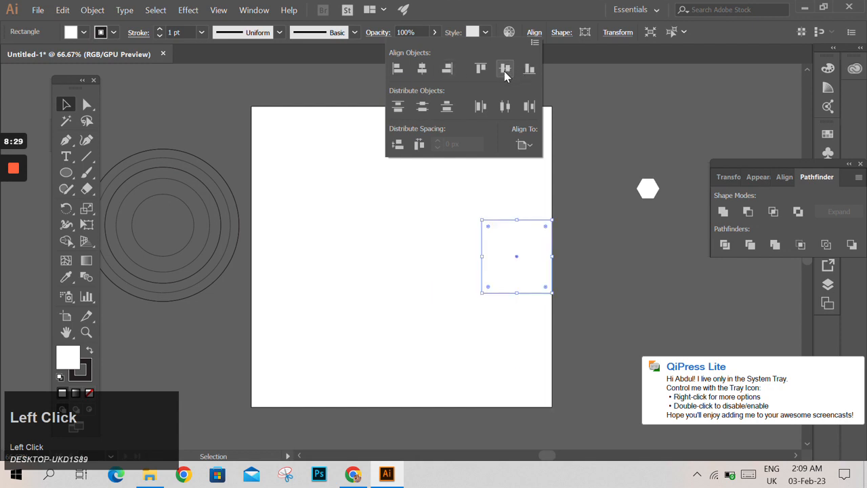
{"action": "left_click", "coordinate": [486, 69]}
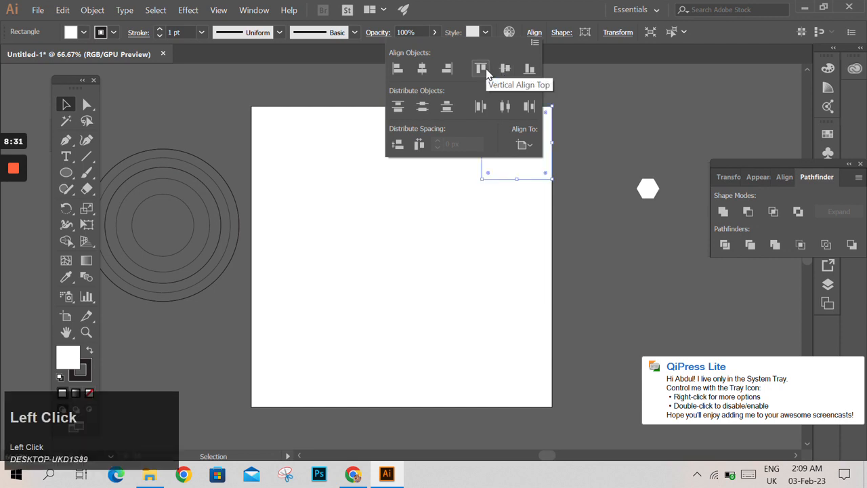
- Try the left, centre and right alignments on the artboard, finishing with the rectangle centred horizontally and vertically
{"action": "left_click", "coordinate": [394, 69]}
{"action": "left_click", "coordinate": [422, 68]}
{"action": "left_click", "coordinate": [446, 69]}
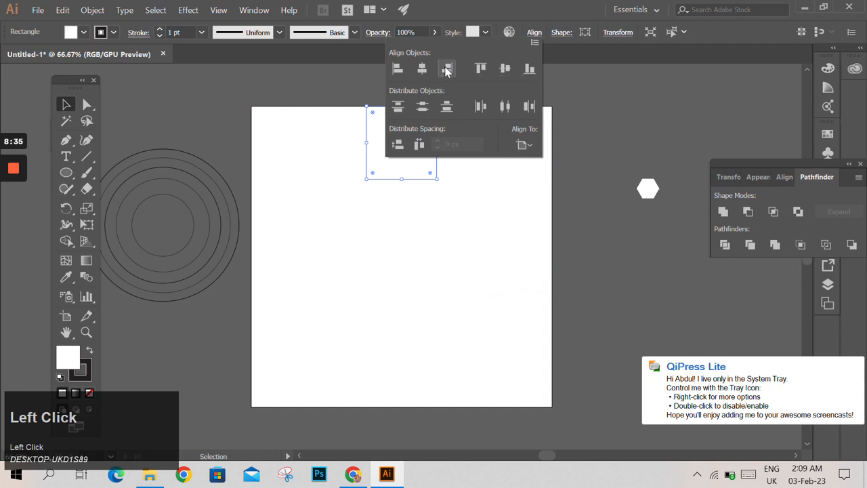
{"action": "left_click", "coordinate": [505, 69]}
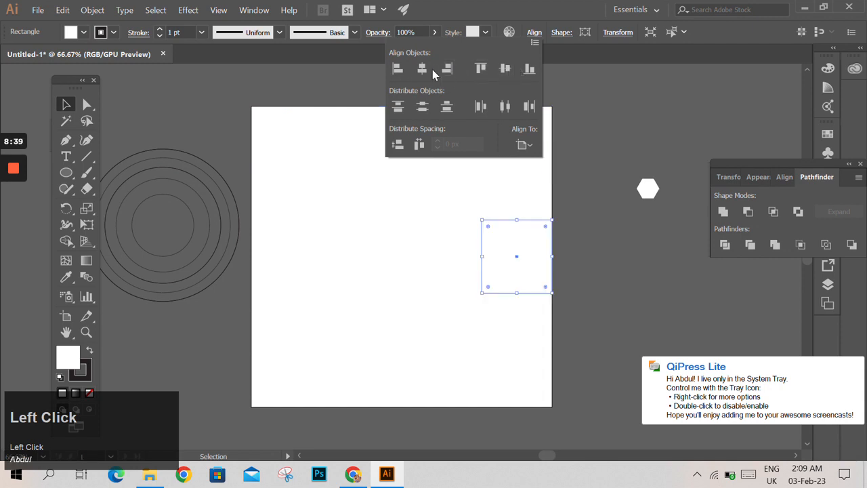
{"action": "left_click", "coordinate": [398, 70]}
{"action": "left_click", "coordinate": [422, 69]}
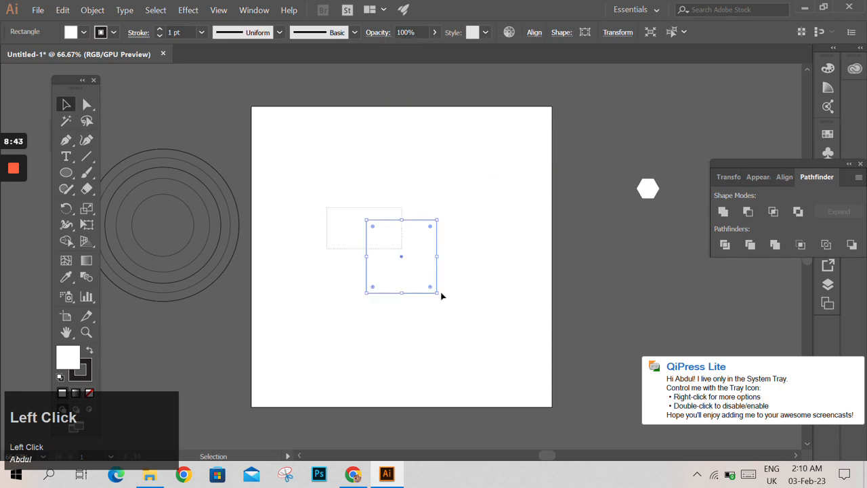
- Move the rectangle off the artboard's right side and deselect it
{"action": "left_click", "coordinate": [360, 219]}
{"action": "left_click_drag", "start_coordinate": [395, 257], "coordinate": [594, 254]}
{"action": "left_click", "coordinate": [407, 247]}
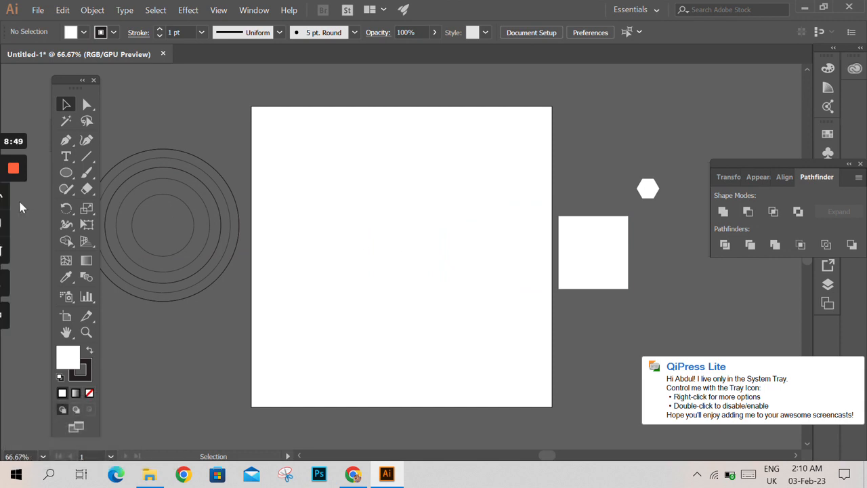
- Draw a wide area text frame across the upper half of the artboard and clear its placeholder text
{"action": "left_click_drag", "start_coordinate": [66, 156], "coordinate": [144, 156]}
{"action": "left_click_drag", "start_coordinate": [280, 145], "coordinate": [512, 243]}
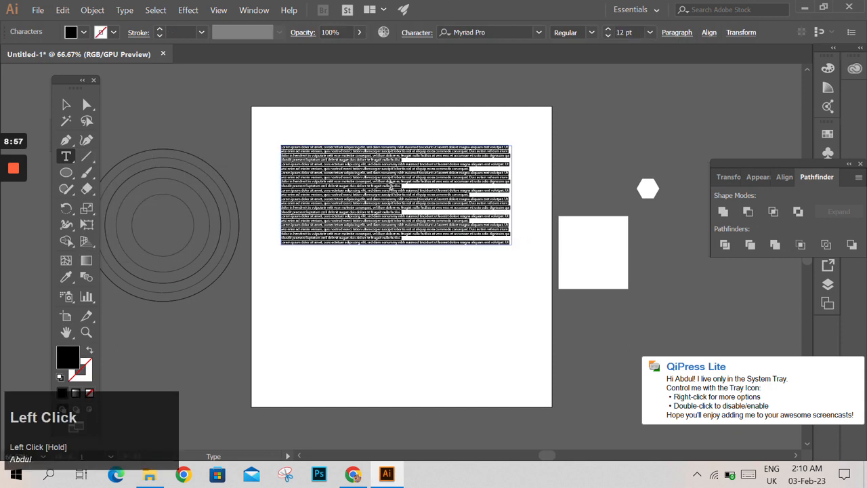
{"action": "key", "text": "ctrl+equal"}
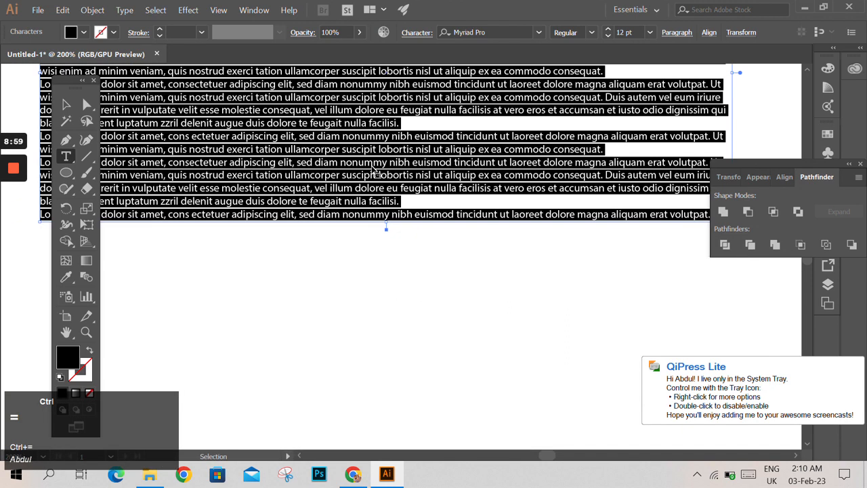
{"action": "key", "text": "ctrl+minus"}
{"action": "key", "text": "ctrl+equal"}
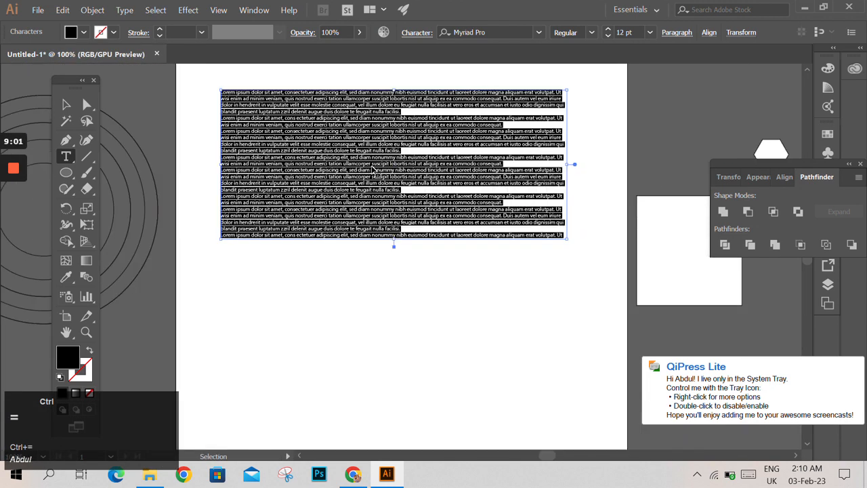
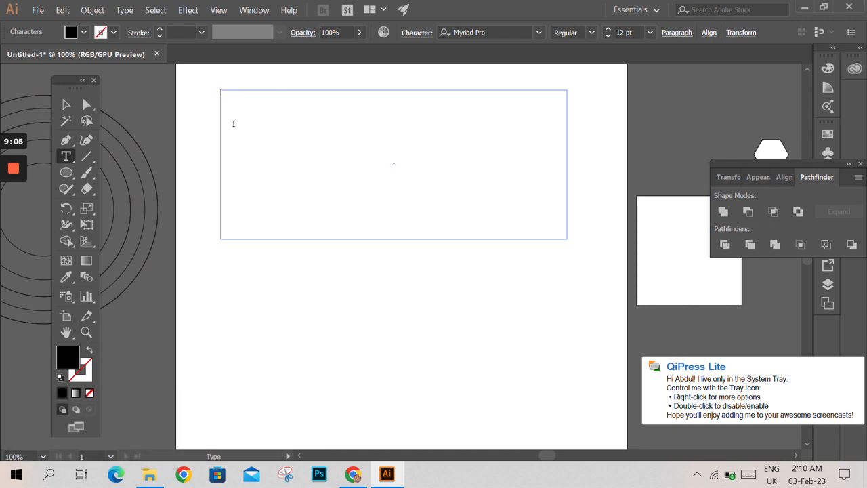
{"action": "left_click", "coordinate": [65, 104]}
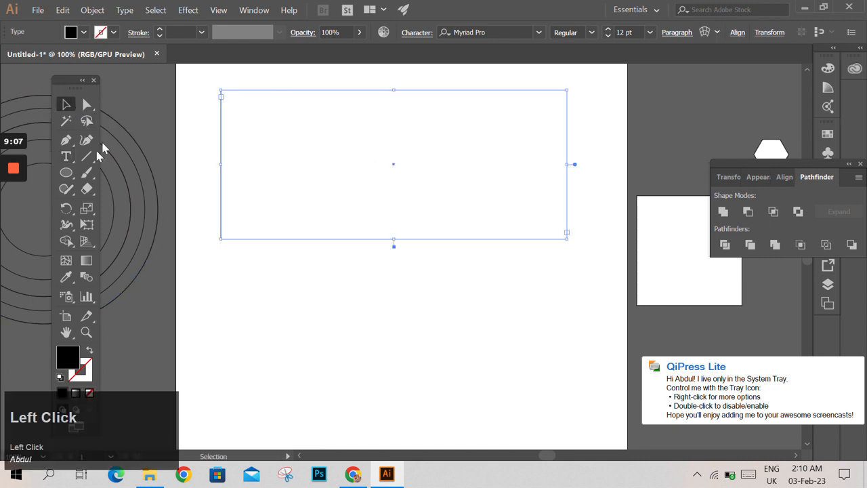
{"action": "left_click", "coordinate": [66, 156]}
{"action": "left_click", "coordinate": [240, 102]}
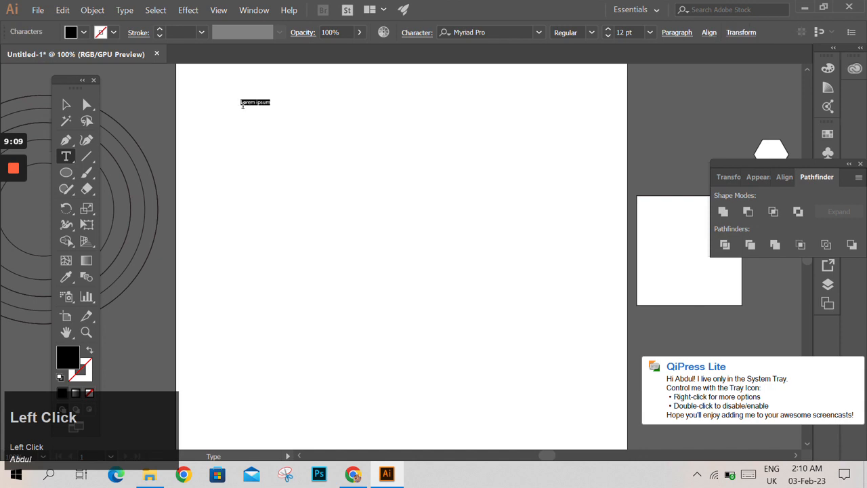
{"action": "key", "text": "ctrl+z"}
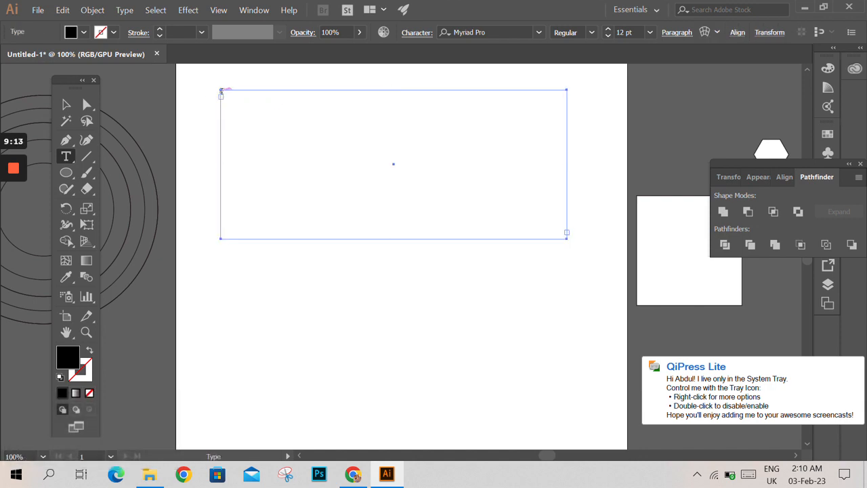
- Enter the heading "BAIT UL MIRAJ ACADEMY" in the empty text frame, correcting the spelling of the last word
{"action": "left_click", "coordinate": [222, 92]}
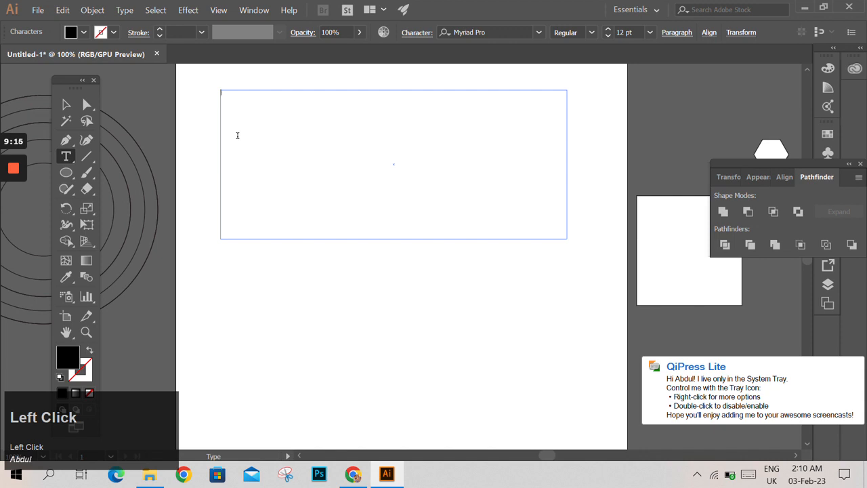
{"action": "key", "text": "shift"}
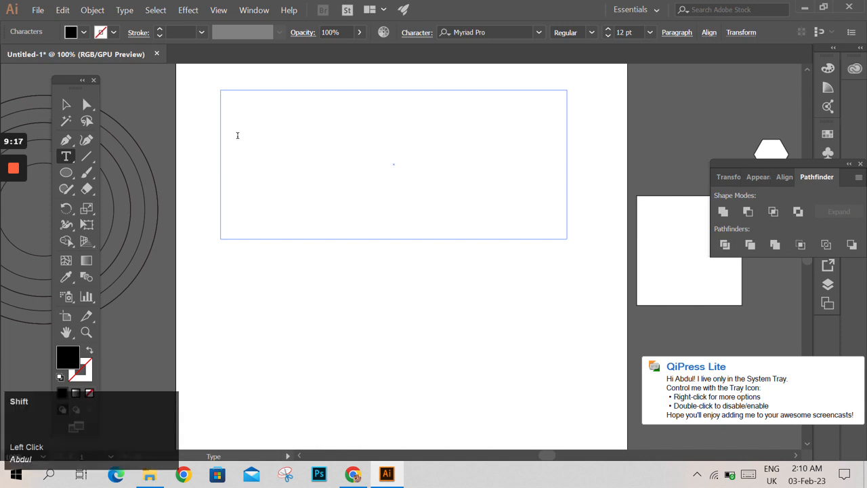
{"action": "type", "text": "BAIT UL MIRAJ "}
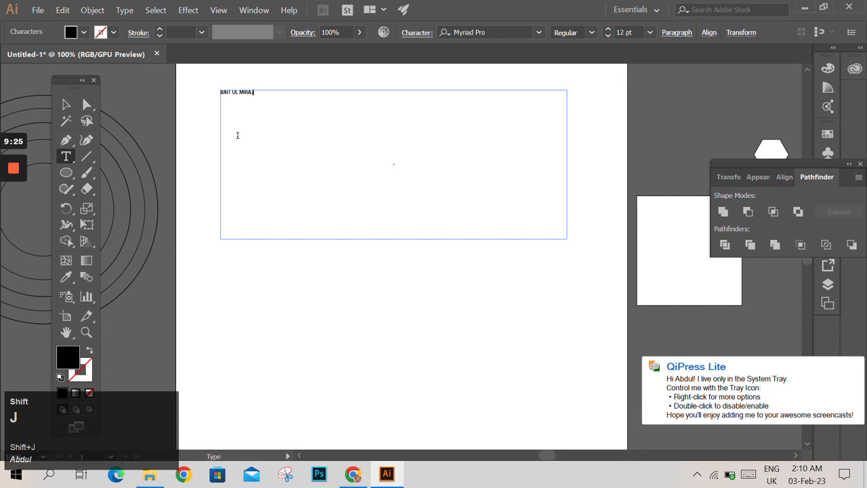
{"action": "type", "text": "ACADEMY"}
{"action": "key", "text": "BackSpace"}
{"action": "key", "text": "BackSpace"}
{"action": "key", "text": "BackSpace"}
{"action": "key", "text": "BackSpace"}
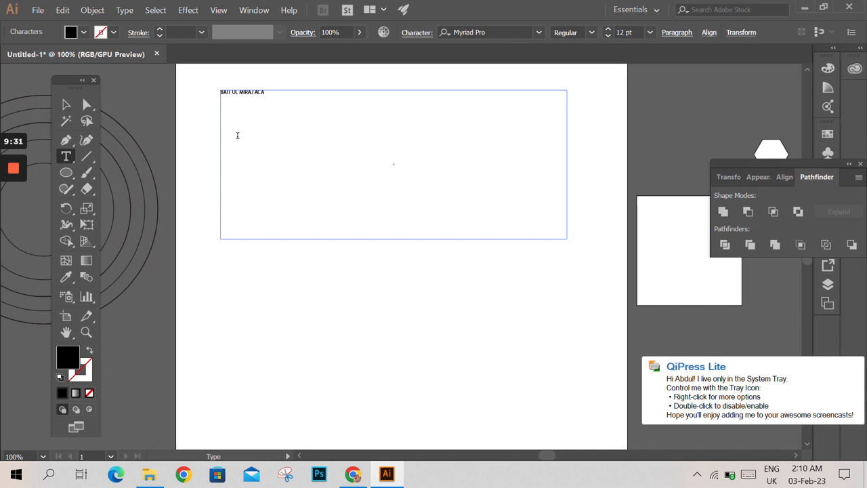
{"action": "type", "text": "CADEMY"}
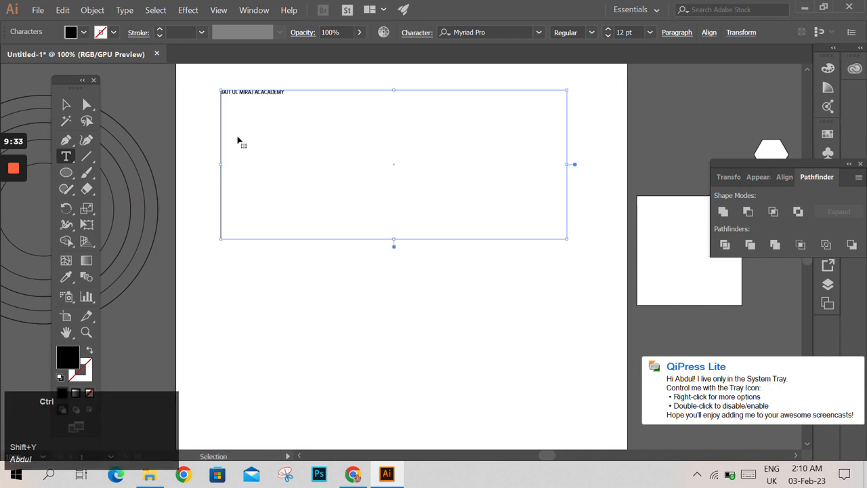
{"action": "key", "text": "ctrl+a"}
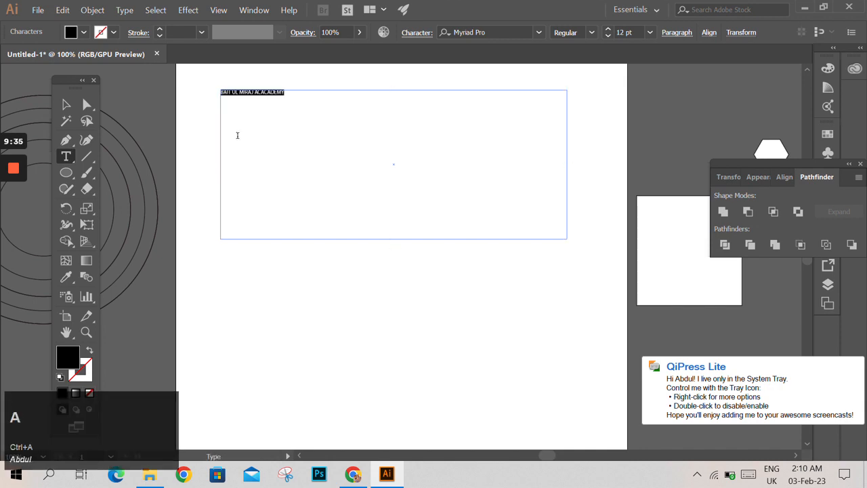
{"action": "key", "text": "Right"}
{"action": "type", "text": "DEMY"}
- Select the entire heading text and increase its font size to 31 pt
{"action": "key", "text": "ctrl+a"}
{"action": "left_click", "coordinate": [263, 108]}
{"action": "left_click_drag", "start_coordinate": [294, 97], "coordinate": [164, 78]}
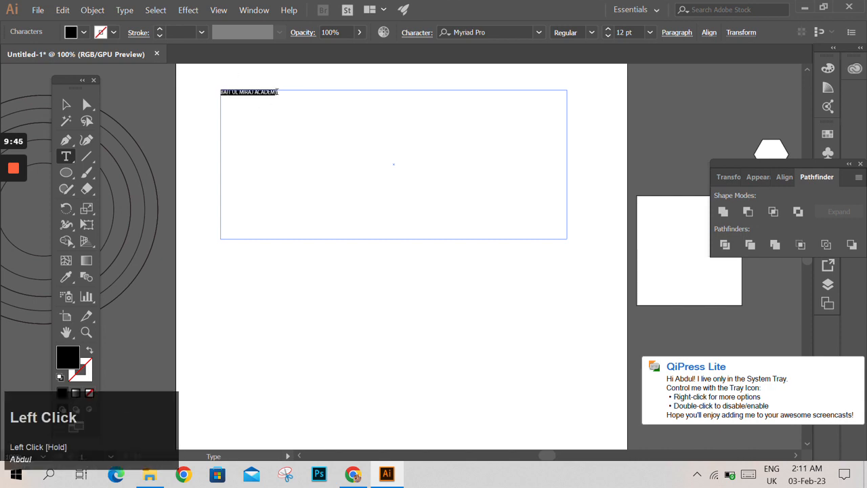
{"action": "left_click", "coordinate": [278, 95]}
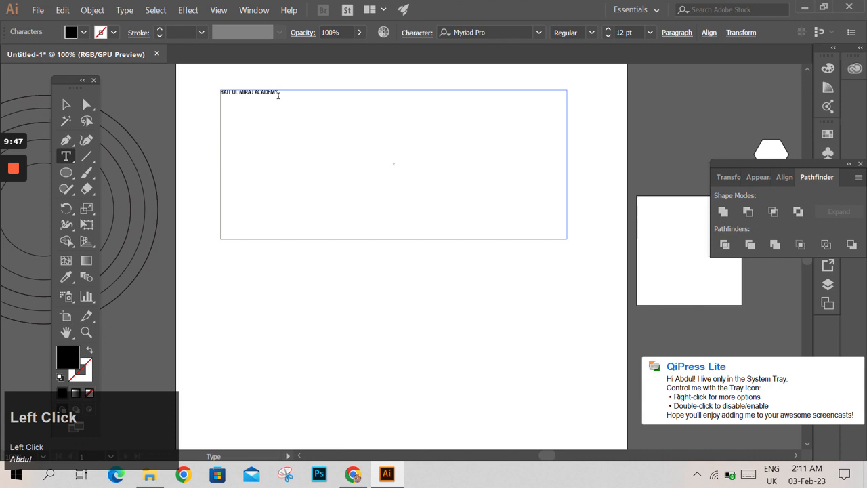
{"action": "key", "text": "ctrl+a"}
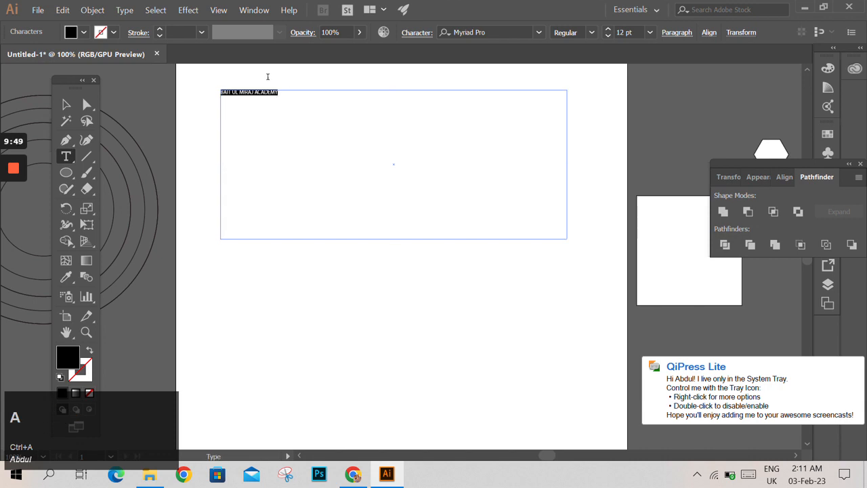
{"action": "left_click", "coordinate": [609, 31]}
{"action": "left_click", "coordinate": [609, 30]}
{"action": "left_click", "coordinate": [609, 30]}
{"action": "left_click", "coordinate": [609, 31]}
{"action": "left_click", "coordinate": [609, 31]}
{"action": "left_click", "coordinate": [609, 30]}
{"action": "left_click", "coordinate": [609, 31]}
{"action": "left_click", "coordinate": [609, 31]}
{"action": "double_click", "coordinate": [609, 31]}
{"action": "double_click", "coordinate": [609, 31]}
{"action": "left_click", "coordinate": [609, 30]}
{"action": "double_click", "coordinate": [609, 31]}
{"action": "double_click", "coordinate": [609, 31]}
{"action": "left_click", "coordinate": [609, 31]}
{"action": "left_click", "coordinate": [609, 31]}
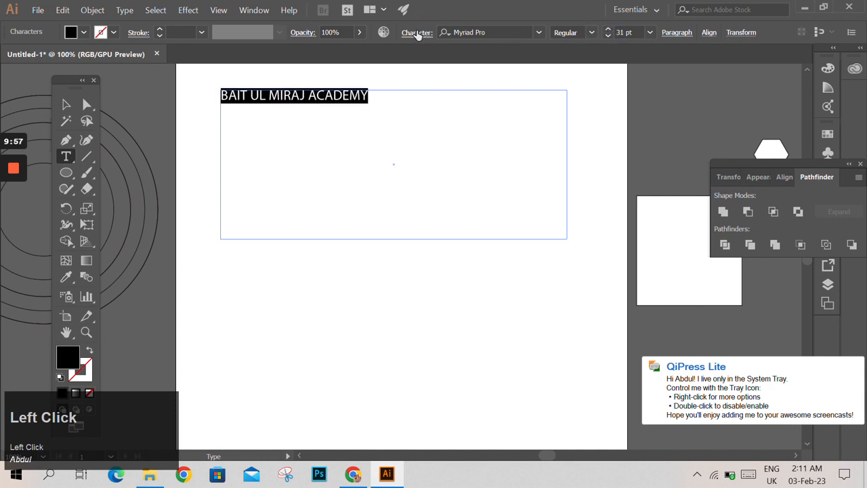
- Change the selected heading's font to Muro Regular
{"action": "scroll", "coordinate": [401, 200], "scroll_direction": "up", "scroll_amount": 3}
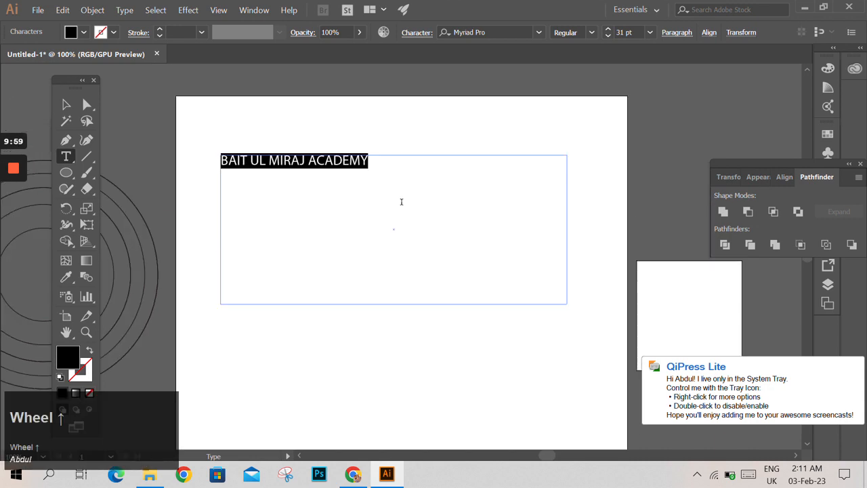
{"action": "scroll", "coordinate": [401, 210], "scroll_direction": "up", "scroll_amount": 5}
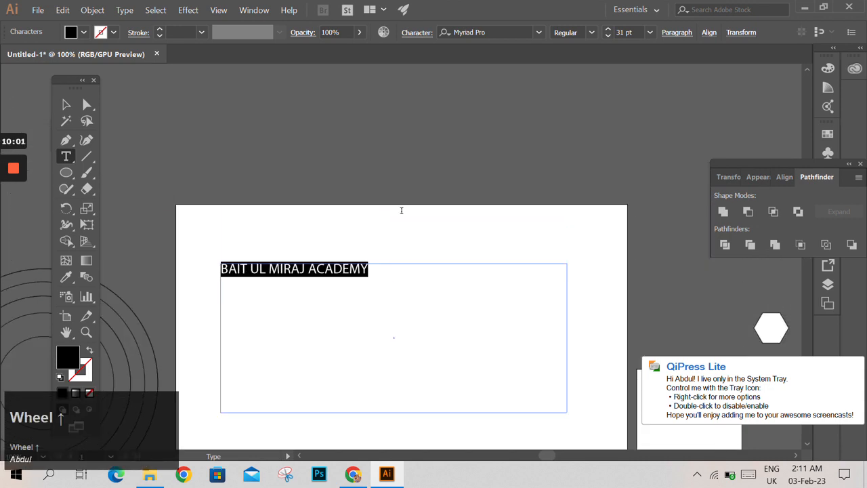
{"action": "left_click", "coordinate": [430, 32]}
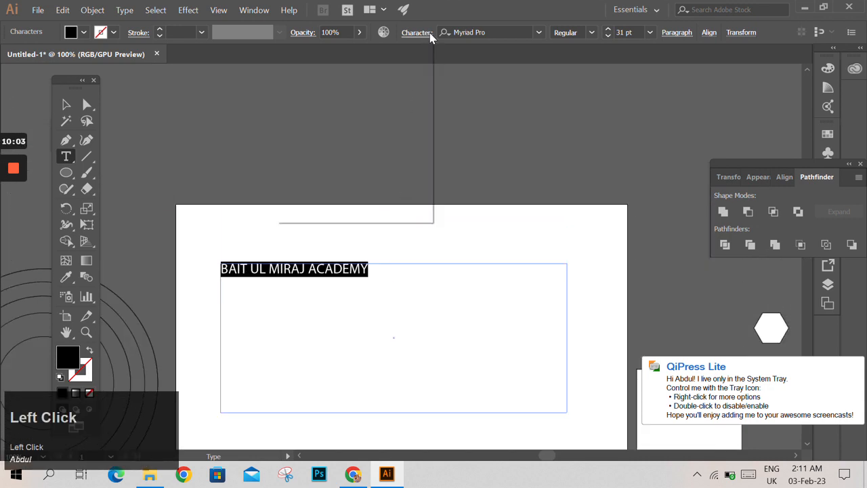
{"action": "left_click", "coordinate": [356, 73]}
{"action": "left_click_drag", "start_coordinate": [332, 73], "coordinate": [288, 72]}
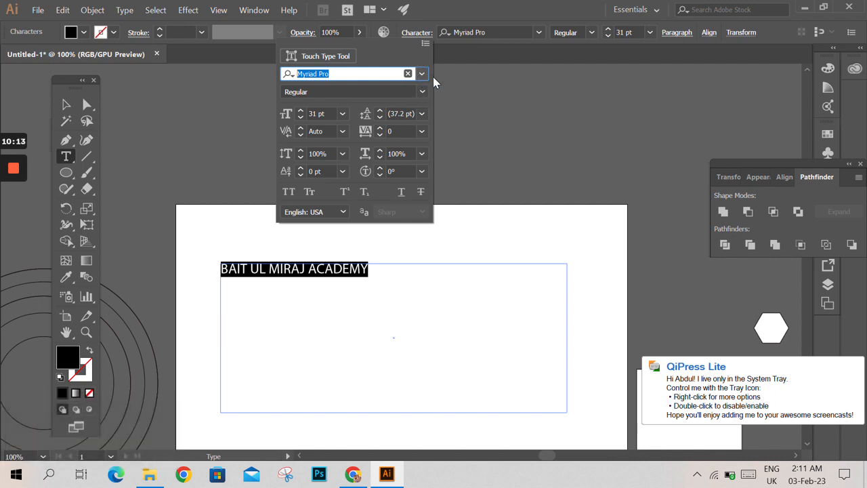
{"action": "left_click", "coordinate": [387, 74]}
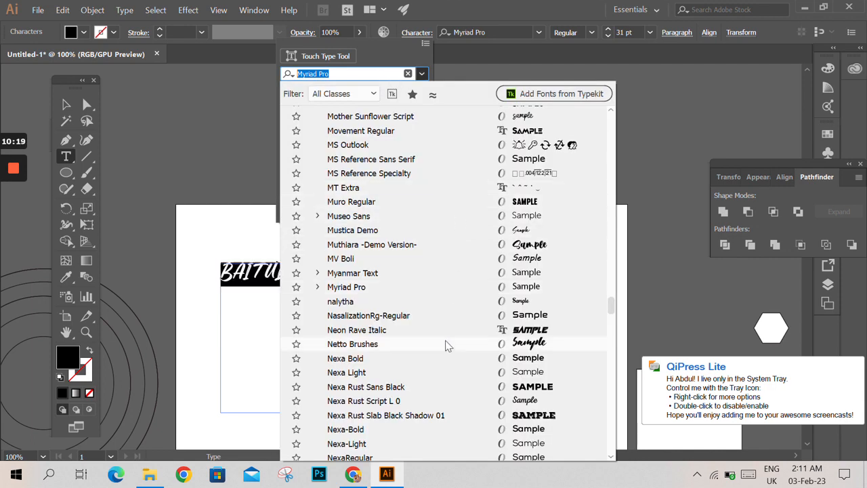
{"action": "left_click", "coordinate": [442, 200]}
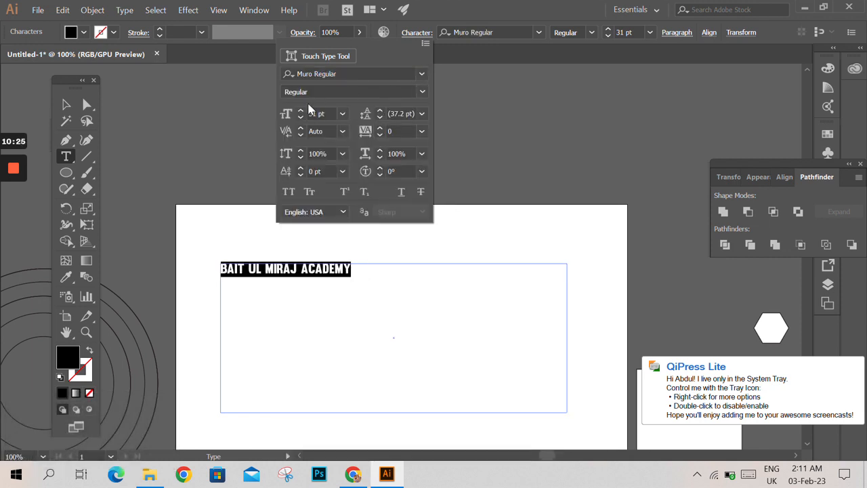
{"action": "left_click", "coordinate": [449, 54]}
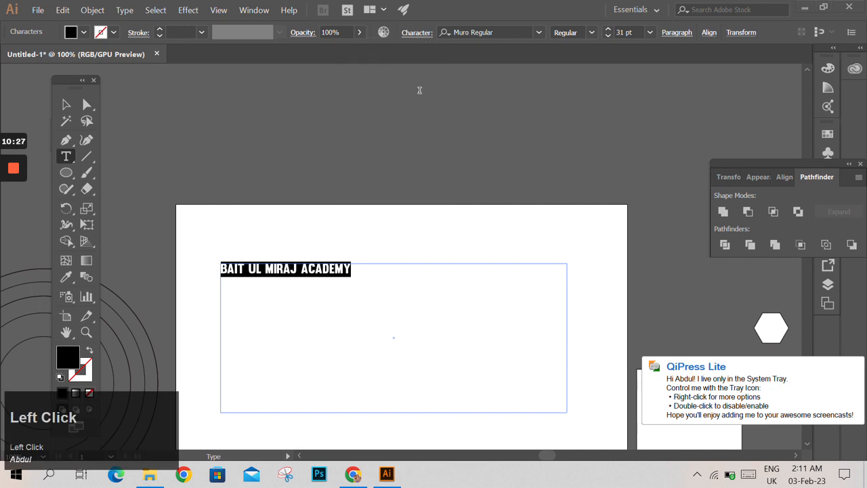
- Find the Poppins font family and apply its Regular style to the selected heading
{"action": "left_click", "coordinate": [417, 32]}
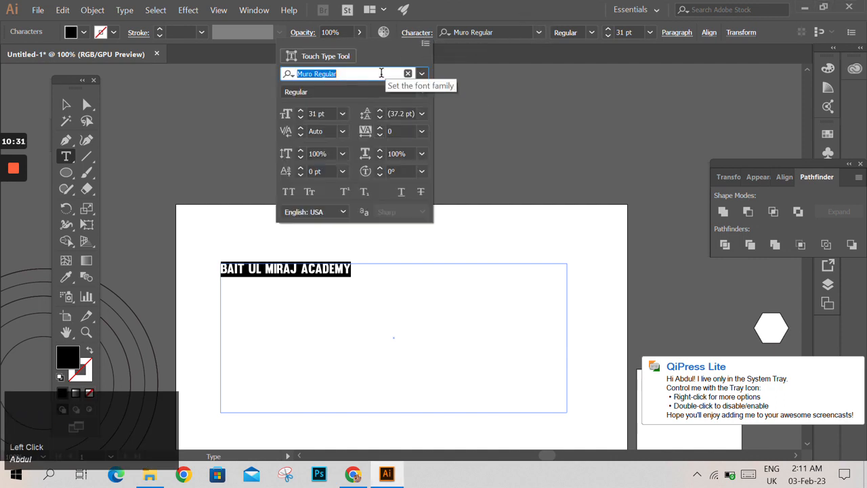
{"action": "type", "text": "popp"}
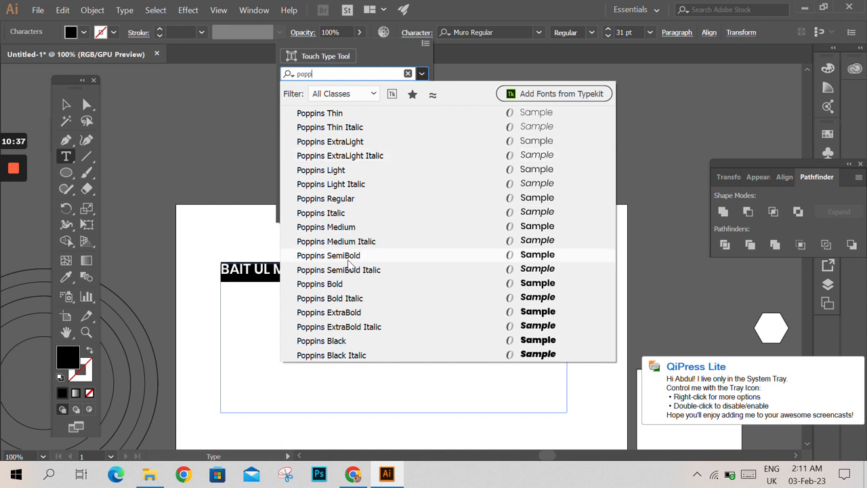
{"action": "left_click", "coordinate": [342, 198]}
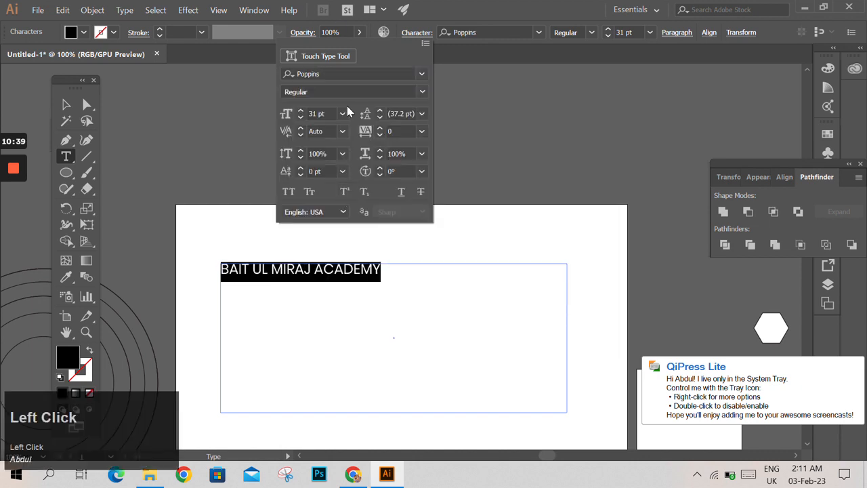
{"action": "left_click", "coordinate": [422, 92]}
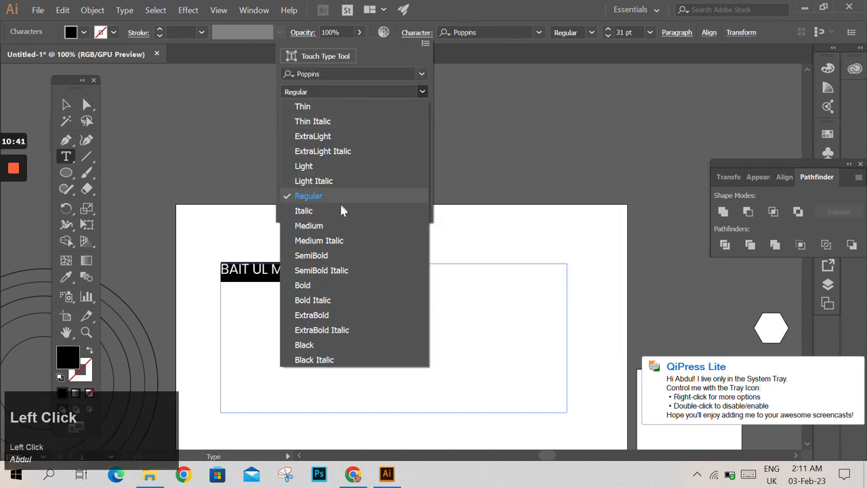
{"action": "left_click", "coordinate": [372, 83]}
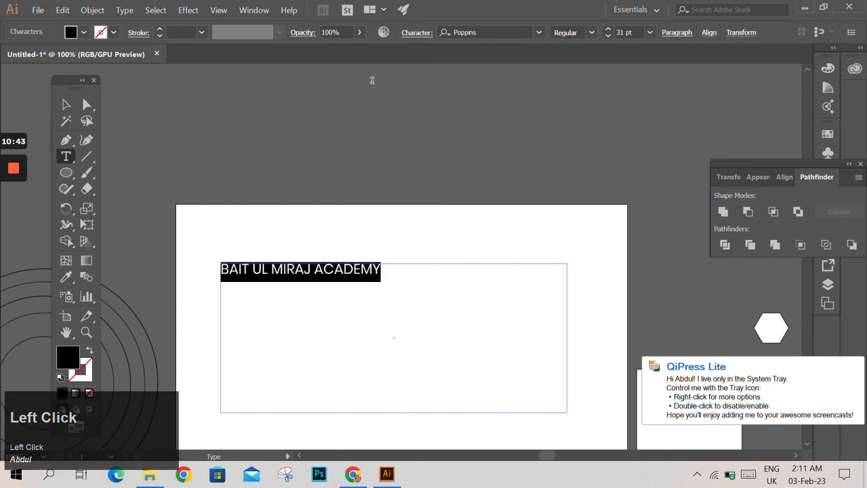
- Try the SemiBold and ExtraBold styles of Poppins on the heading
{"action": "left_click", "coordinate": [416, 33]}
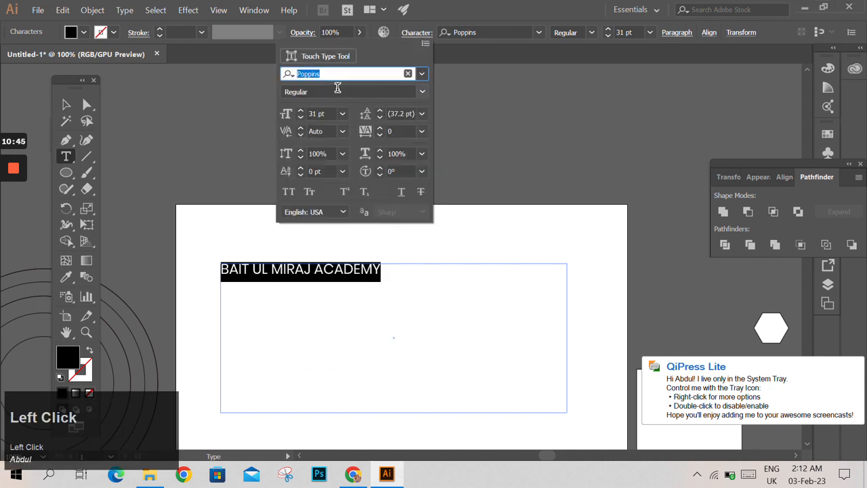
{"action": "left_click", "coordinate": [422, 92]}
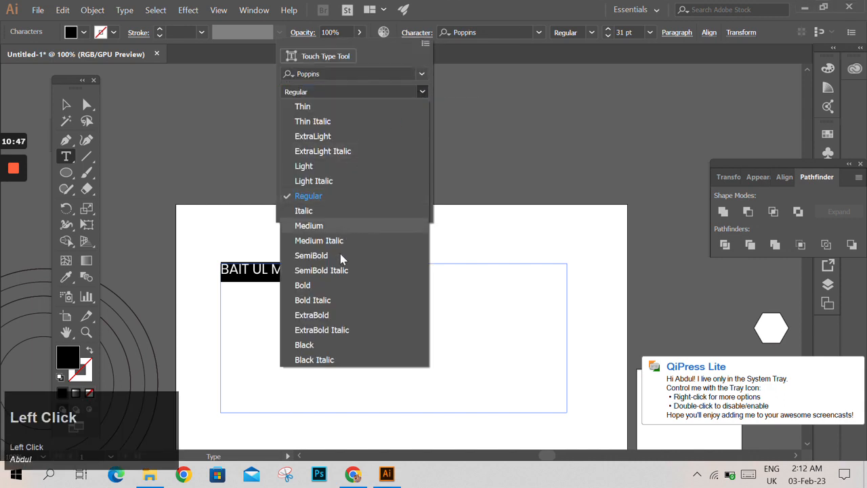
{"action": "left_click", "coordinate": [337, 255]}
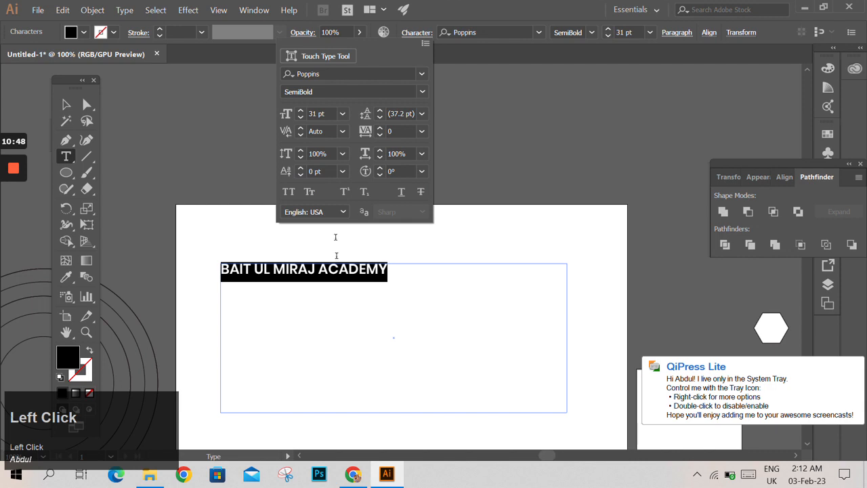
{"action": "left_click", "coordinate": [422, 92]}
{"action": "left_click", "coordinate": [325, 315]}
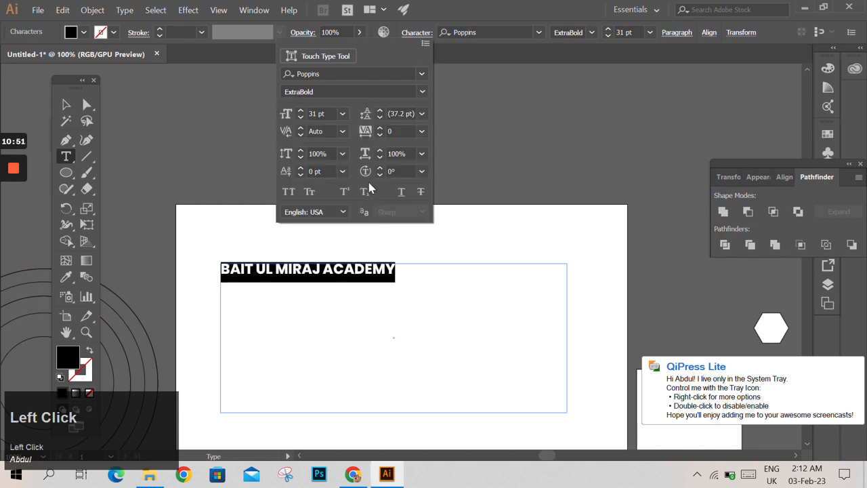
- Try the Black and Thin styles of Poppins on the heading, keeping the whole heading selected
{"action": "left_click", "coordinate": [422, 92]}
{"action": "key", "text": "Escape"}
{"action": "left_click", "coordinate": [422, 92]}
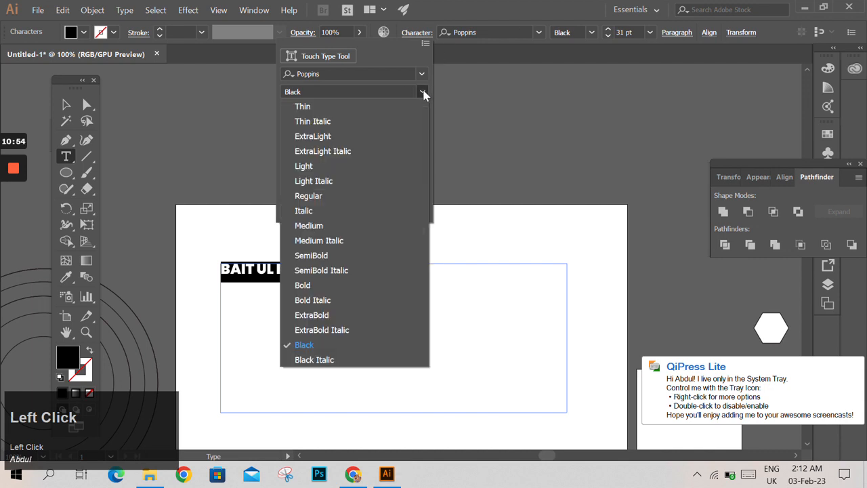
{"action": "left_click", "coordinate": [370, 108]}
{"action": "left_click", "coordinate": [338, 270]}
{"action": "double_click", "coordinate": [338, 270]}
{"action": "triple_click", "coordinate": [338, 270]}
- Change the selected heading's font to Pirates of Cydonia
{"action": "left_click", "coordinate": [417, 33]}
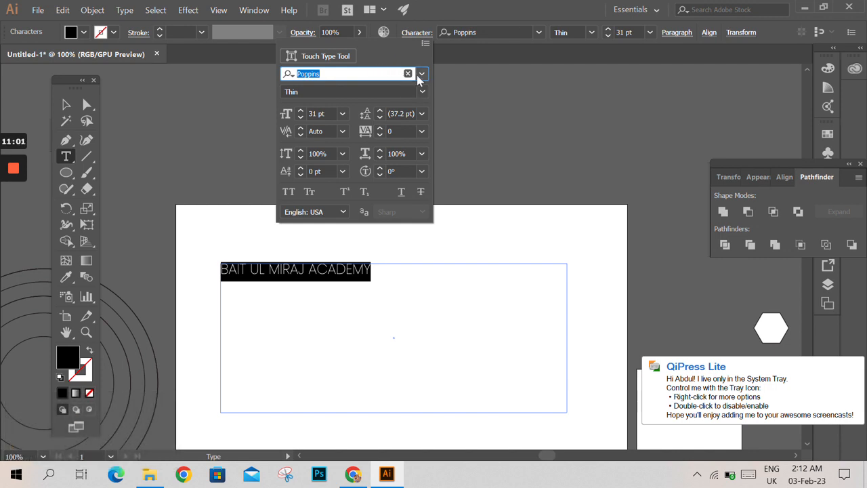
{"action": "left_click", "coordinate": [415, 74]}
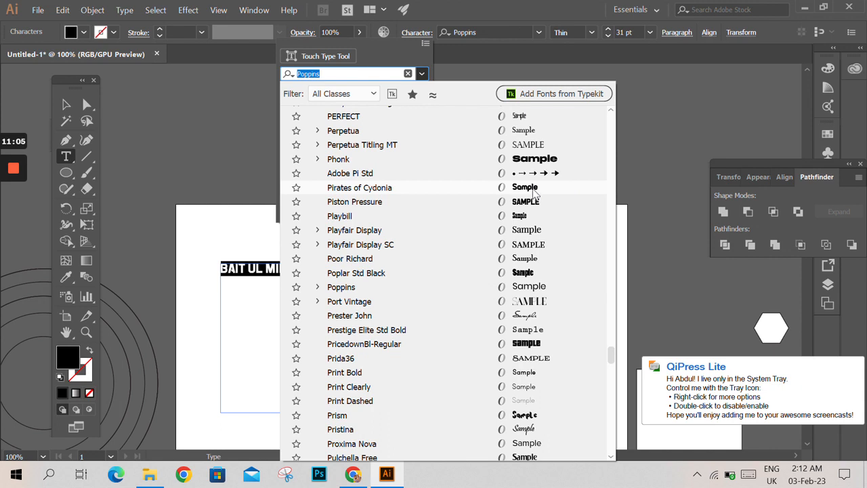
{"action": "left_click", "coordinate": [533, 187]}
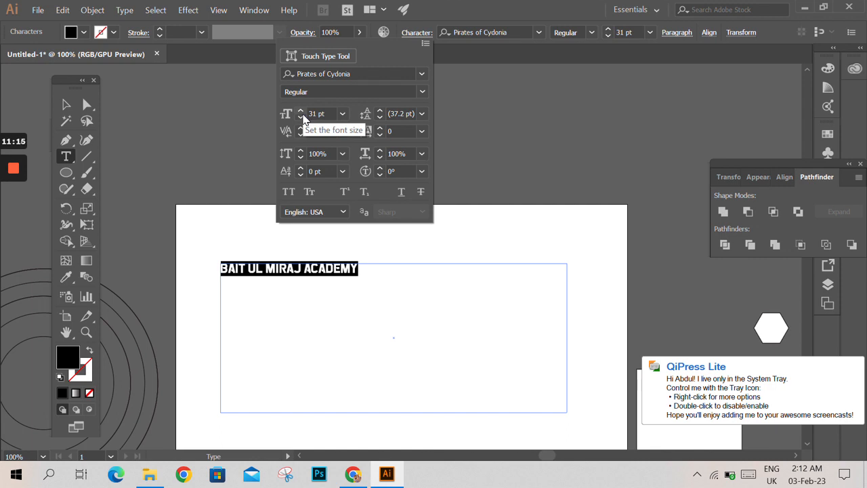
- Enlarge the heading's font size to 153 pt and deselect the text
{"action": "left_click_drag", "start_coordinate": [301, 116], "coordinate": [300, 117]}
{"action": "left_click", "coordinate": [373, 324]}
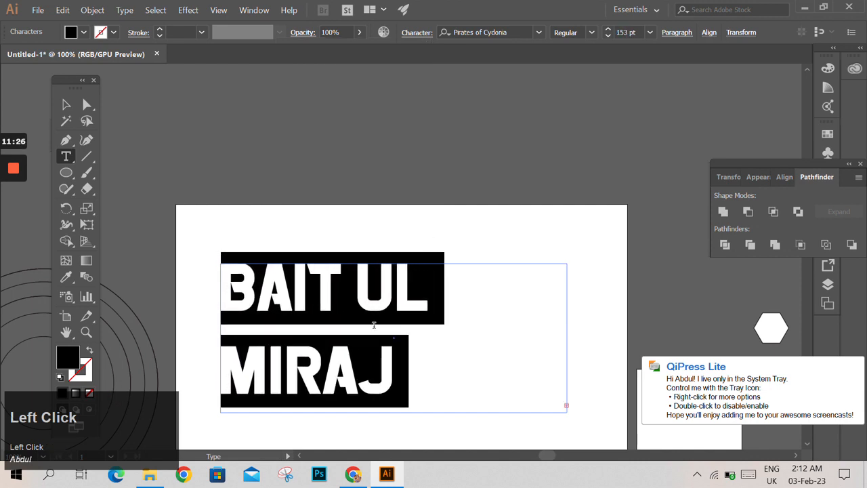
{"action": "left_click", "coordinate": [421, 351]}
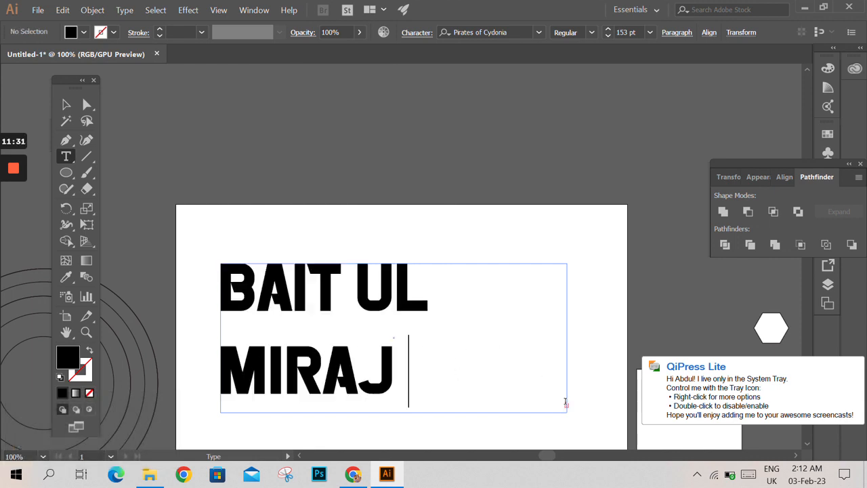
- Select the heading's text frame, narrow it slightly from its right edge, and set the font size to 72 pt
{"action": "left_click", "coordinate": [65, 105]}
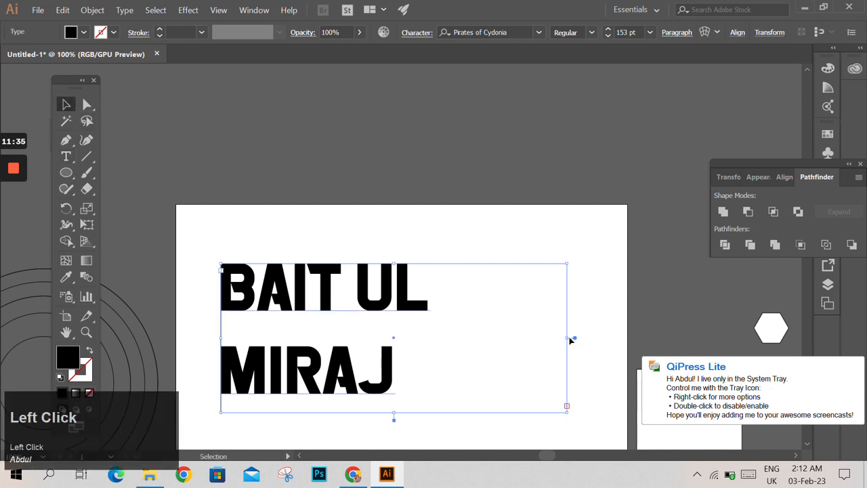
{"action": "mouse_move", "coordinate": [567, 338]}
{"action": "left_mouse_down"}
{"action": "mouse_move", "coordinate": [686, 338]}
{"action": "mouse_move", "coordinate": [565, 338]}
{"action": "left_mouse_up"}
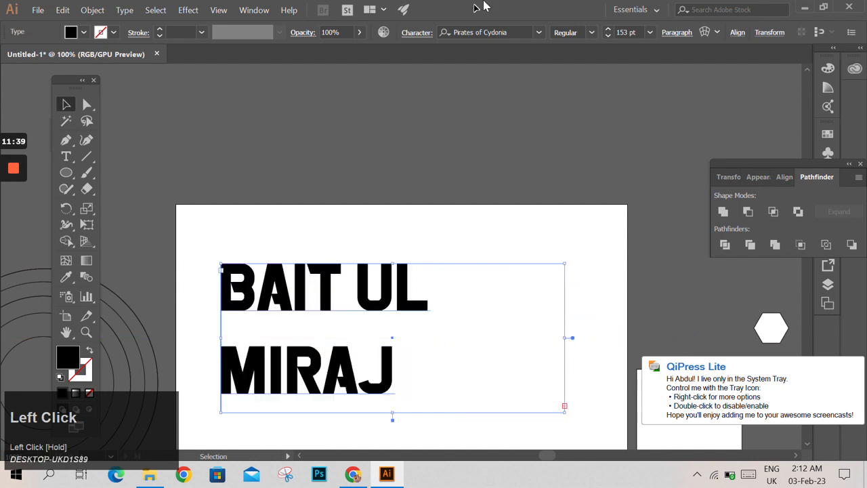
{"action": "left_click", "coordinate": [412, 32]}
{"action": "left_click", "coordinate": [342, 114]}
{"action": "left_click", "coordinate": [361, 354]}
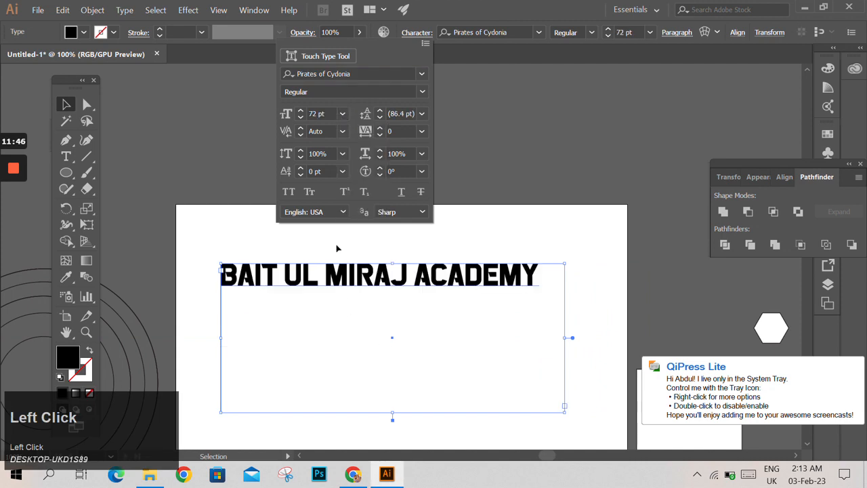
- Reduce the heading's font size to 51 pt
{"action": "left_click", "coordinate": [301, 117]}
{"action": "left_click", "coordinate": [301, 117]}
{"action": "left_click", "coordinate": [301, 117]}
{"action": "left_click", "coordinate": [301, 117]}
{"action": "left_click", "coordinate": [301, 117]}
{"action": "left_click", "coordinate": [301, 118]}
{"action": "left_click", "coordinate": [300, 118]}
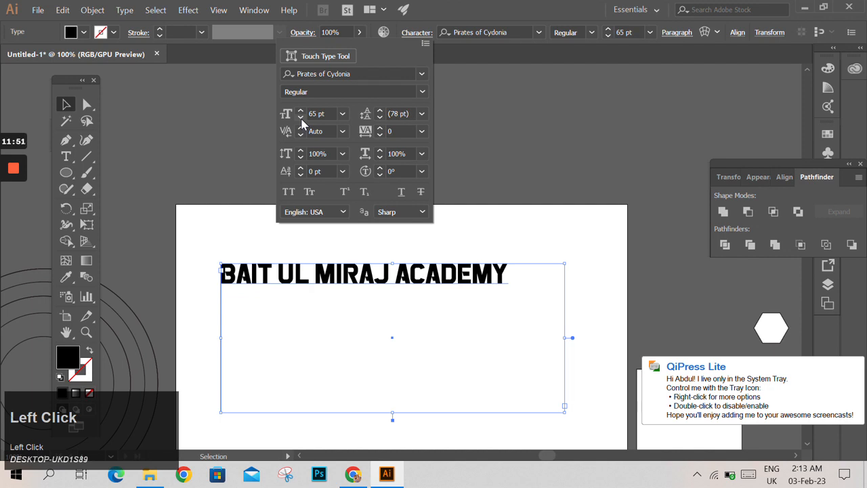
{"action": "left_click", "coordinate": [301, 118]}
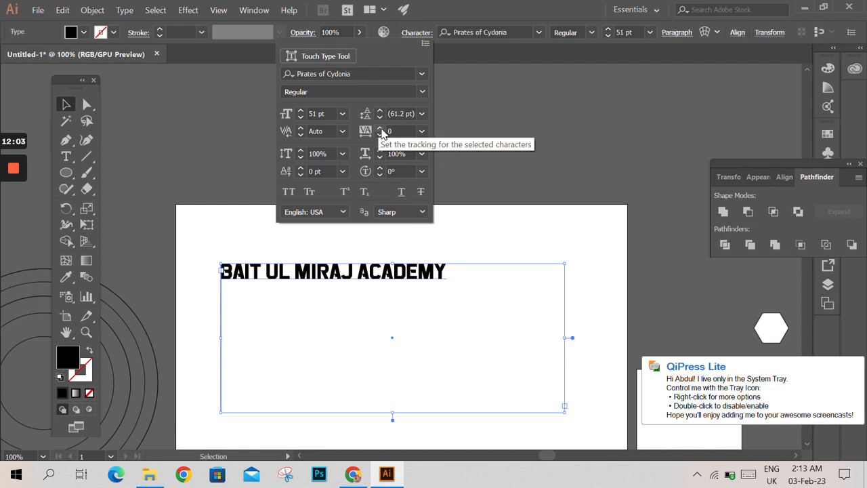
- Try a wide character tracking of 230 and a tight tracking of -100 on the heading
{"action": "left_click", "coordinate": [380, 128]}
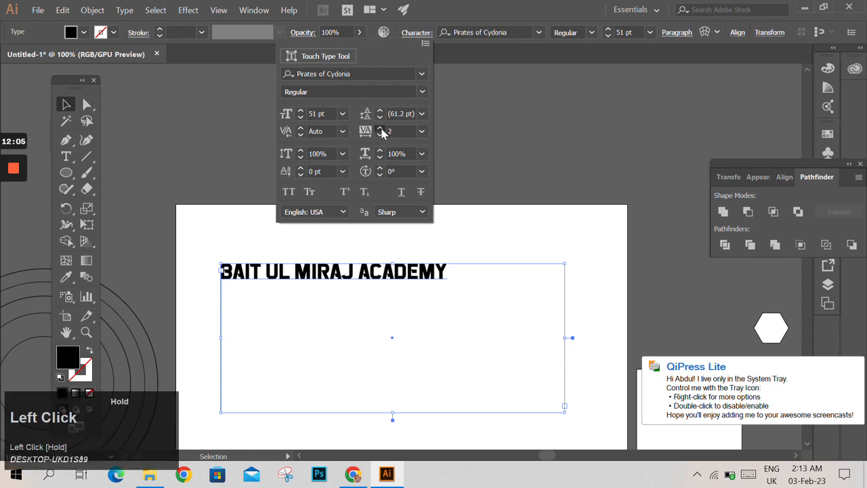
{"action": "left_click_drag", "start_coordinate": [382, 132], "coordinate": [381, 132]}
{"action": "left_click", "coordinate": [421, 131]}
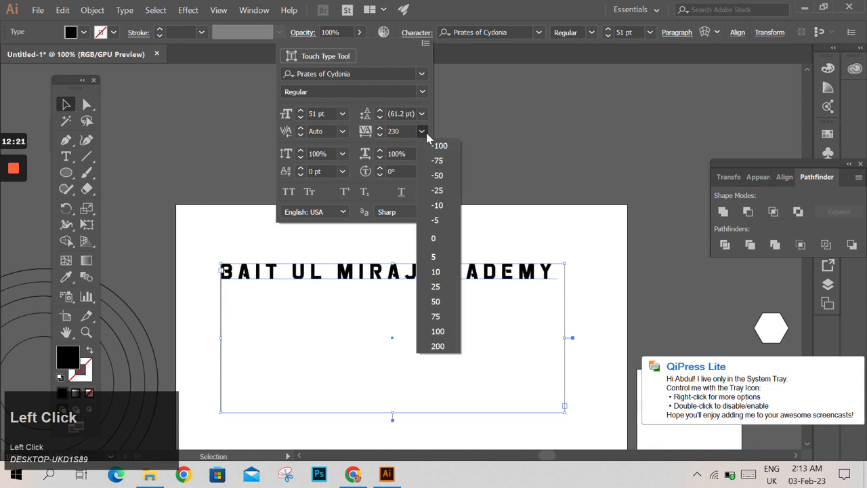
{"action": "left_click", "coordinate": [432, 145]}
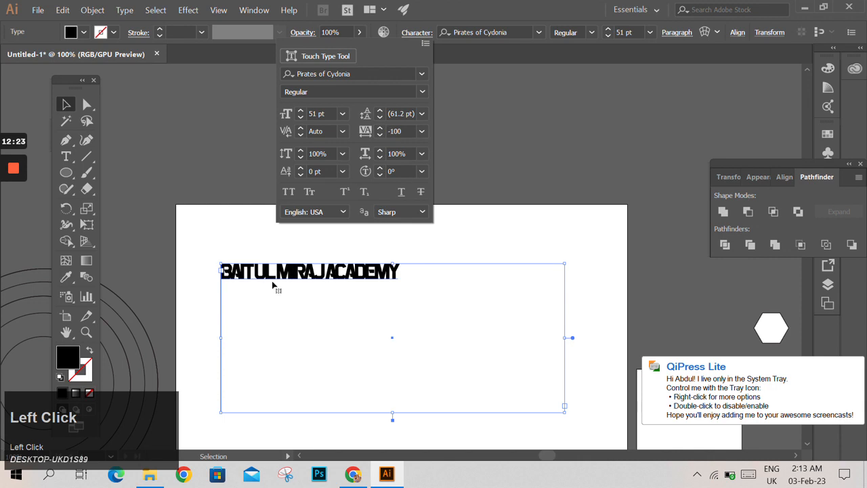
- Compare character tracking of 0 and 200 on the heading, finishing at 0
{"action": "left_click", "coordinate": [421, 132]}
{"action": "left_click", "coordinate": [438, 241]}
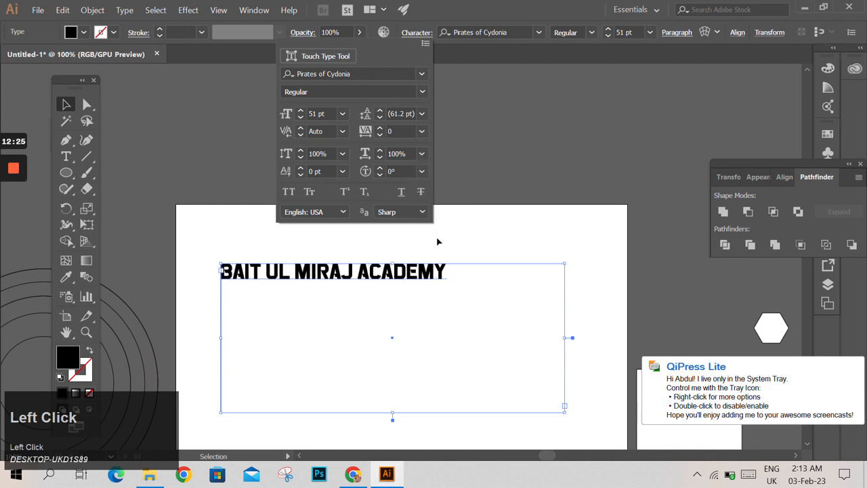
{"action": "left_click", "coordinate": [420, 132]}
{"action": "left_click", "coordinate": [437, 345]}
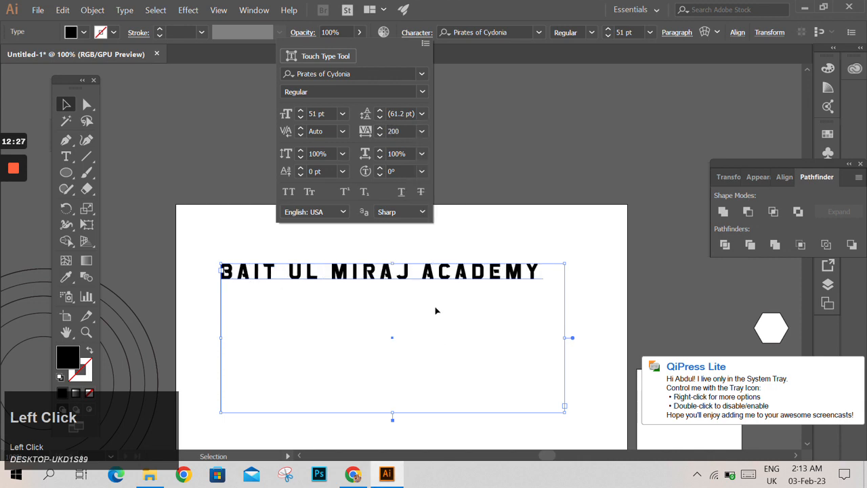
{"action": "left_click", "coordinate": [421, 132]}
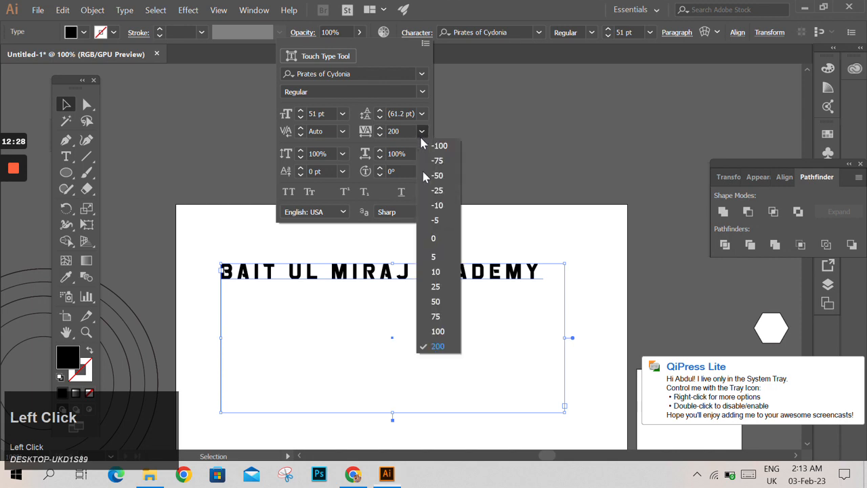
{"action": "left_click", "coordinate": [435, 241]}
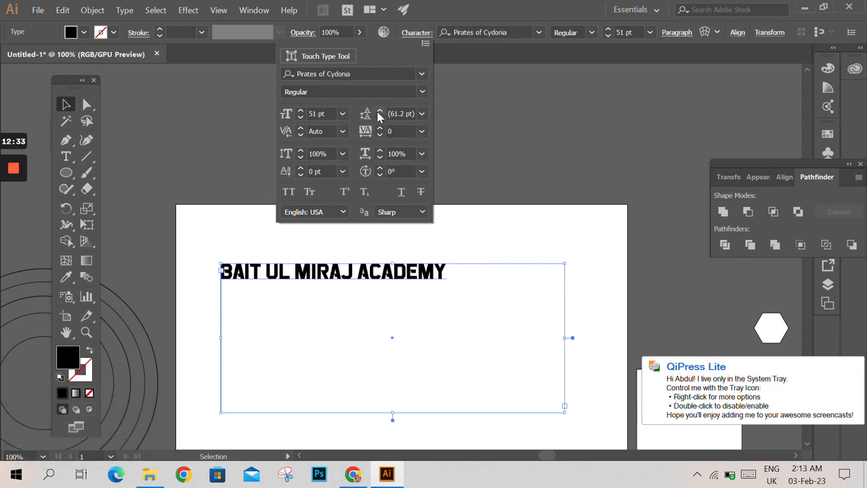
{"action": "left_click", "coordinate": [440, 278]}
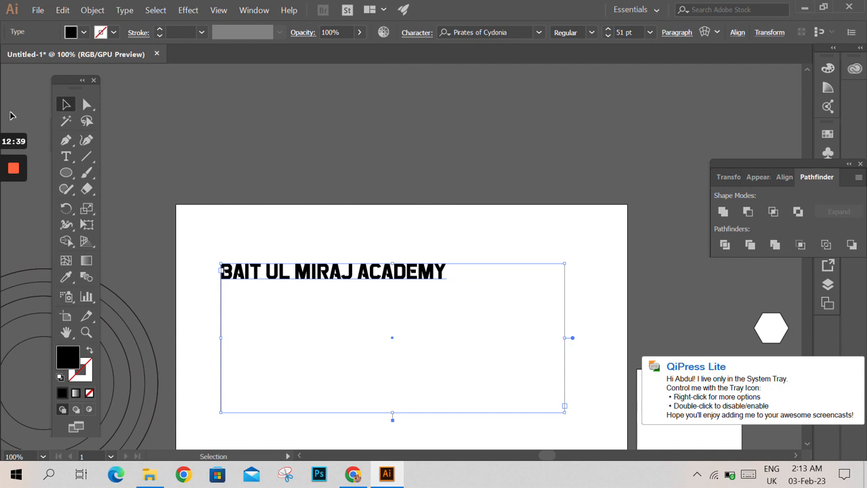
- Add a second line reading "GRAPHIC DESIGNING COURSE" below the "BAIT UL MIRAJ ACADEMY" heading in the same text frame
{"action": "left_click", "coordinate": [66, 156]}
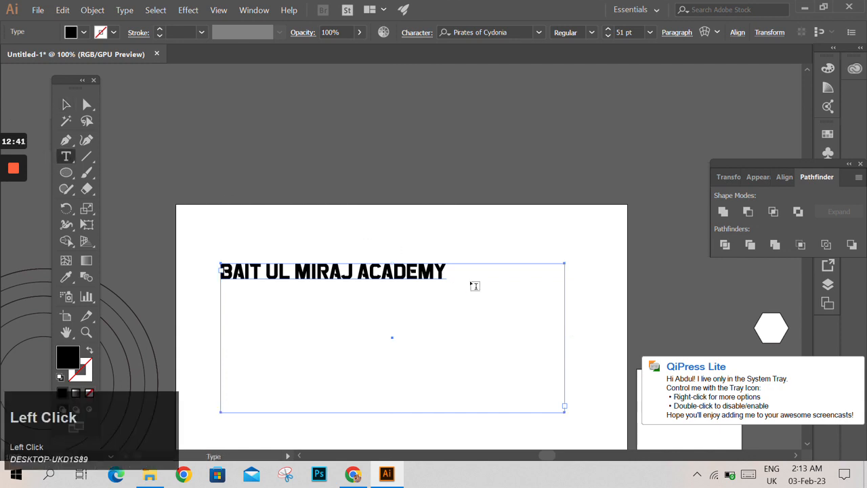
{"action": "left_click", "coordinate": [445, 270]}
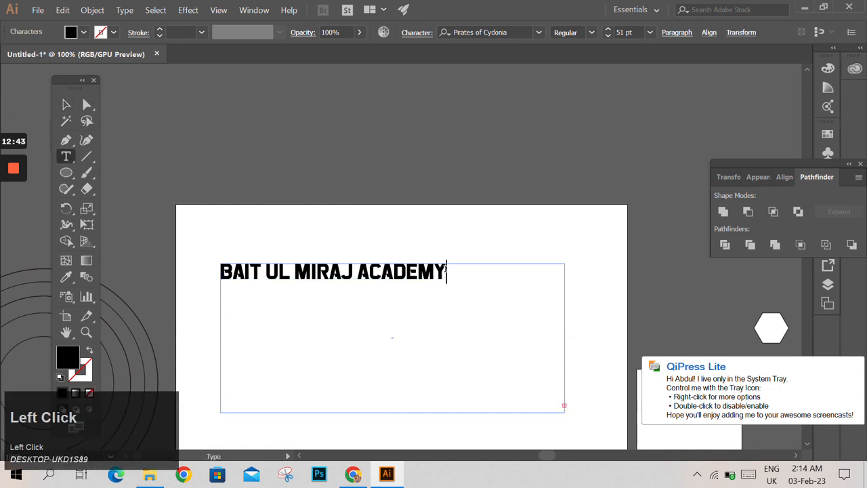
{"action": "key", "text": "Return"}
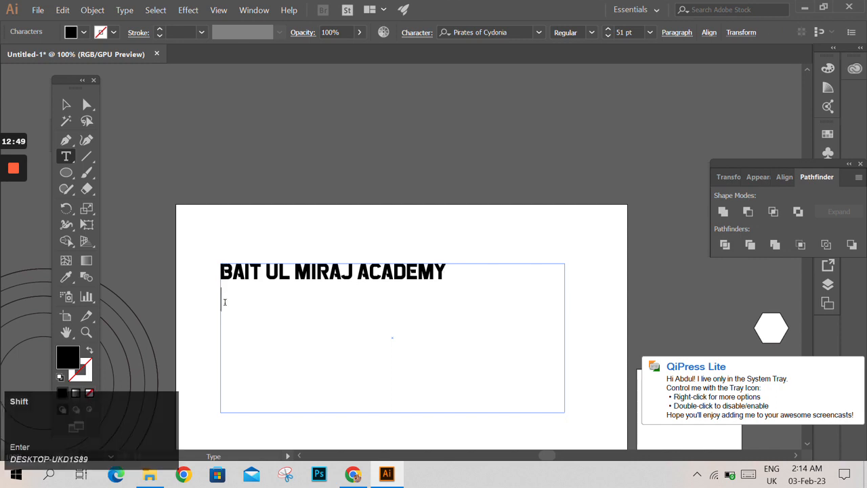
{"action": "type", "text": "GRAPHI"}
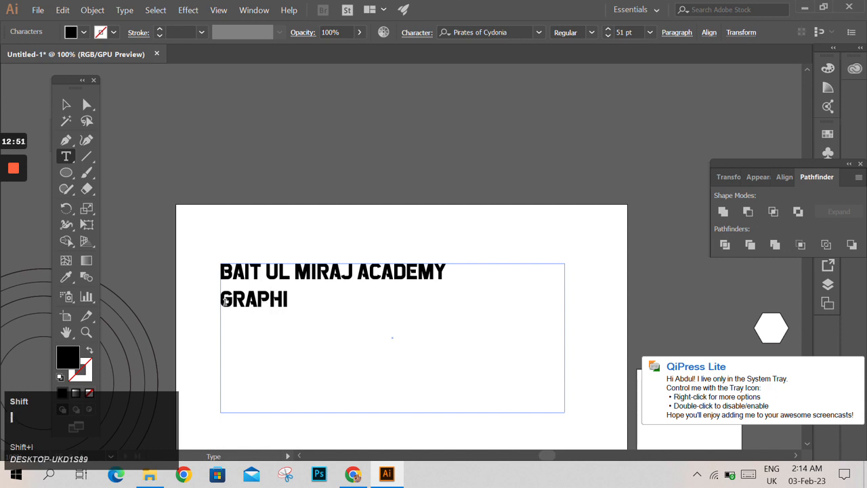
{"action": "type", "text": "C DESIGNING "}
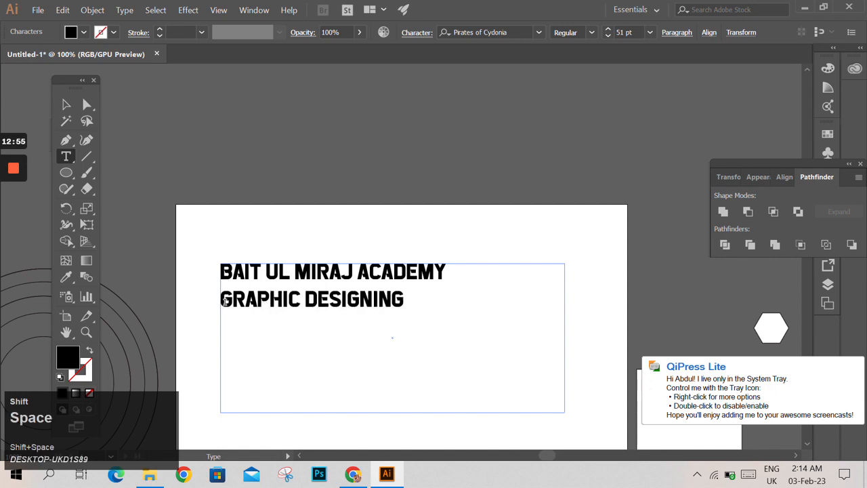
{"action": "type", "text": "COURSE"}
- Select all the text in the frame and change its font to Piston Pressure
{"action": "key", "text": "ctrl"}
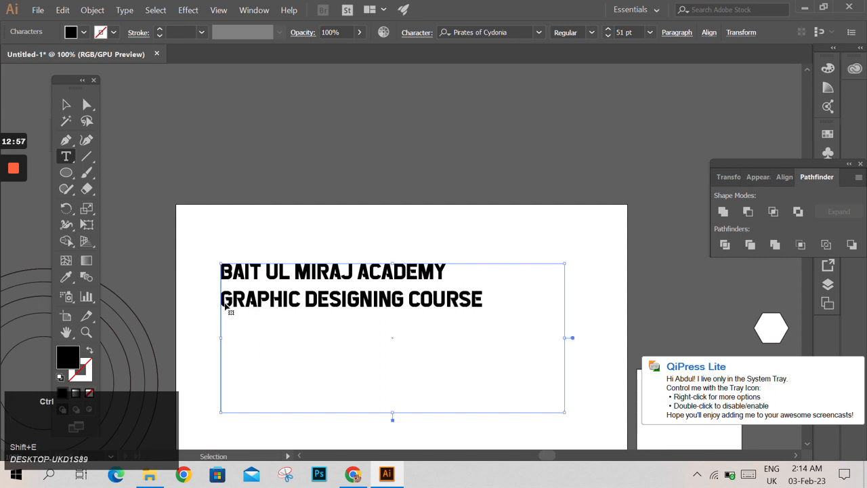
{"action": "key", "text": "ctrl+a"}
{"action": "left_click", "coordinate": [426, 33]}
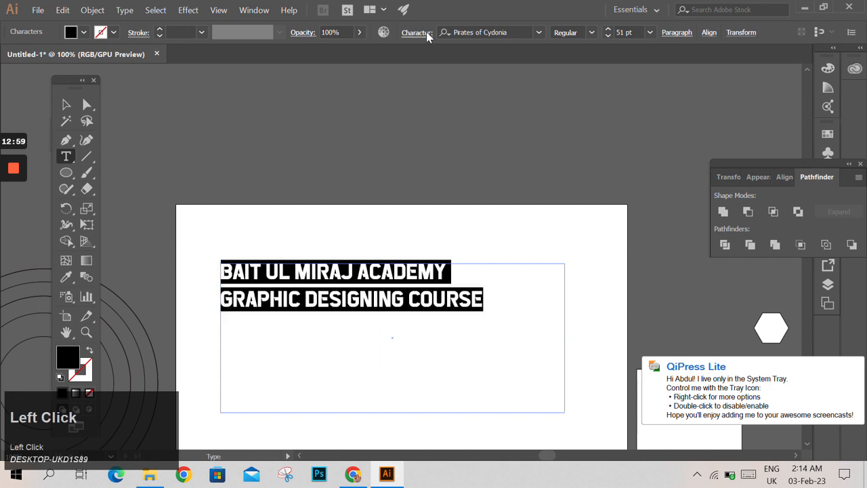
{"action": "left_click", "coordinate": [421, 73]}
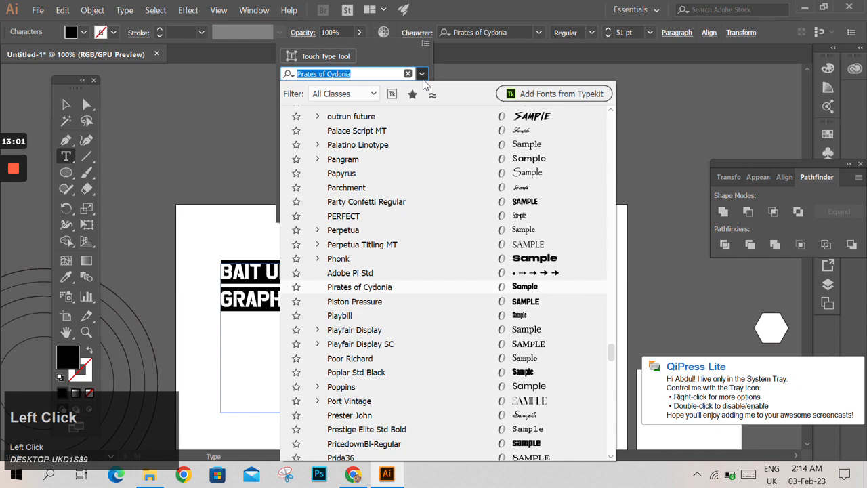
{"action": "left_click", "coordinate": [452, 301]}
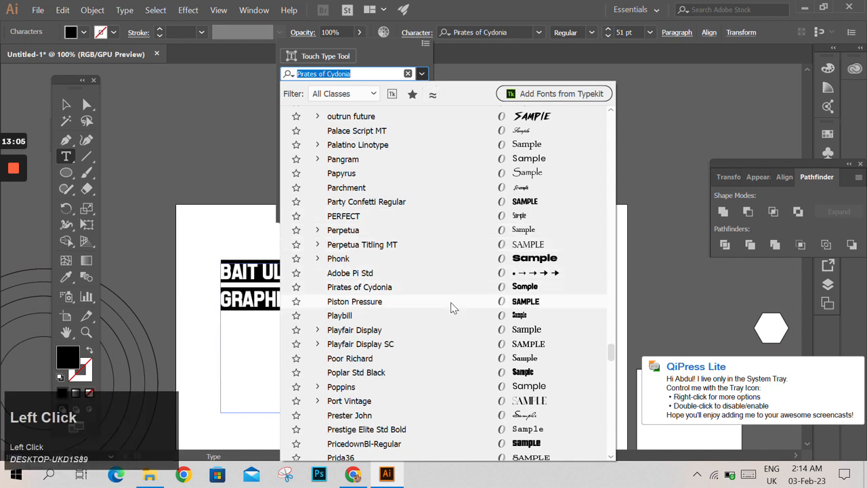
- Set both lines' font size to 57 pt and try a leading of 83 pt before reducing it to 50 pt
{"action": "left_click", "coordinate": [302, 111]}
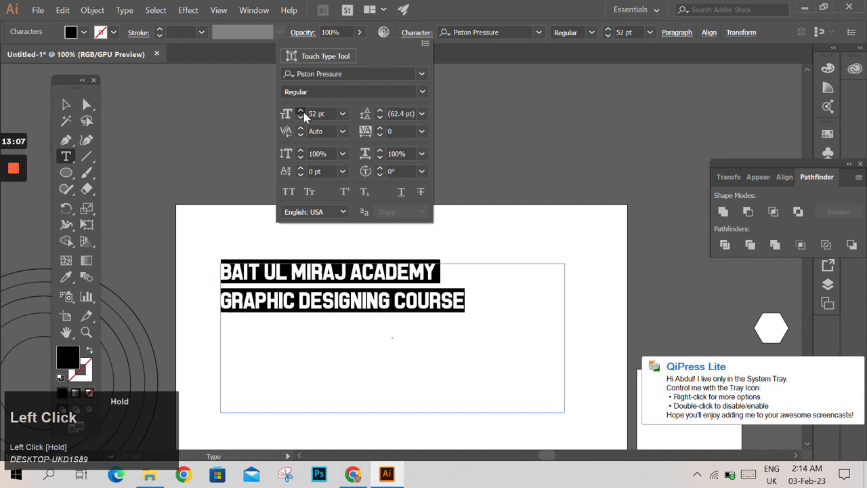
{"action": "left_click", "coordinate": [379, 112]}
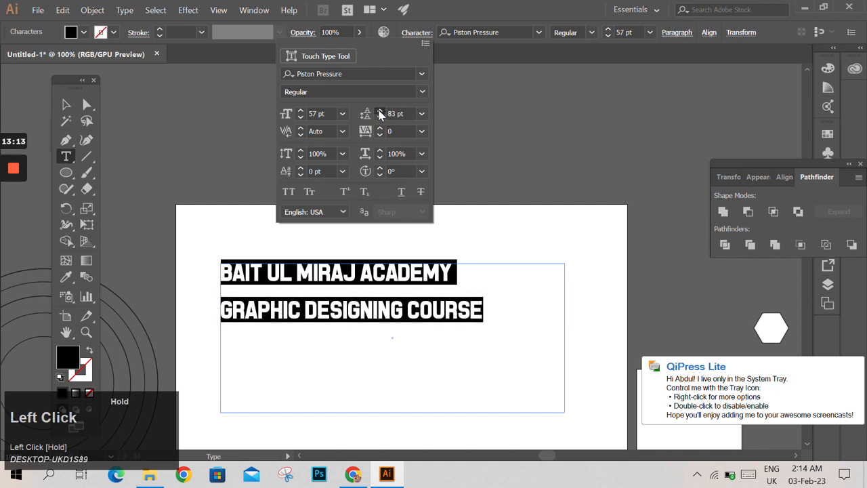
{"action": "left_click_drag", "start_coordinate": [379, 114], "coordinate": [379, 117]}
{"action": "left_click", "coordinate": [343, 132]}
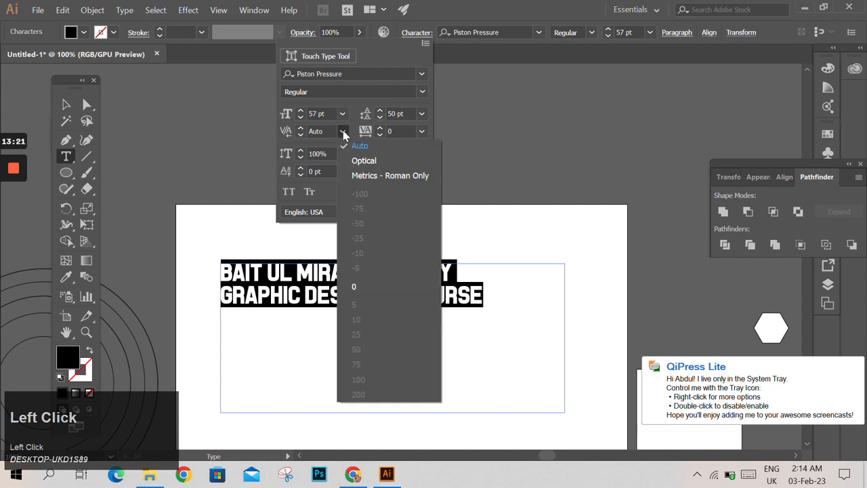
{"action": "key", "text": "Escape"}
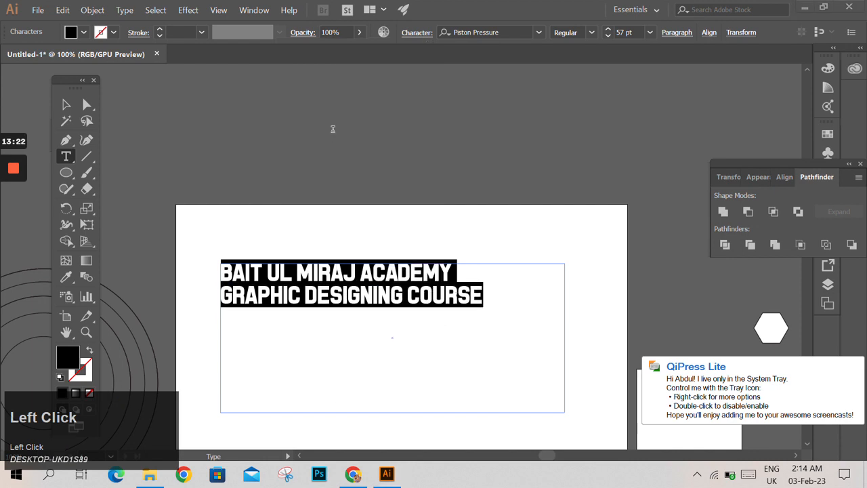
{"action": "left_click", "coordinate": [419, 31]}
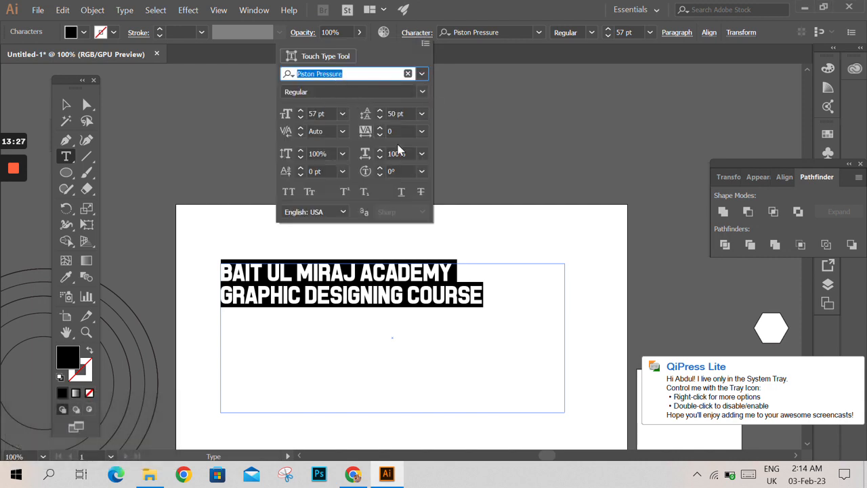
{"action": "left_click", "coordinate": [422, 73]}
{"action": "left_click", "coordinate": [422, 72]}
{"action": "left_click", "coordinate": [423, 92]}
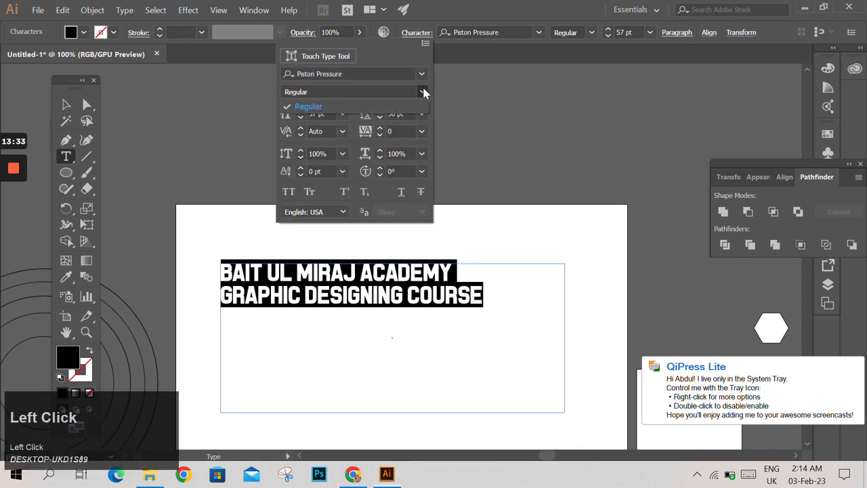
{"action": "left_click", "coordinate": [424, 91]}
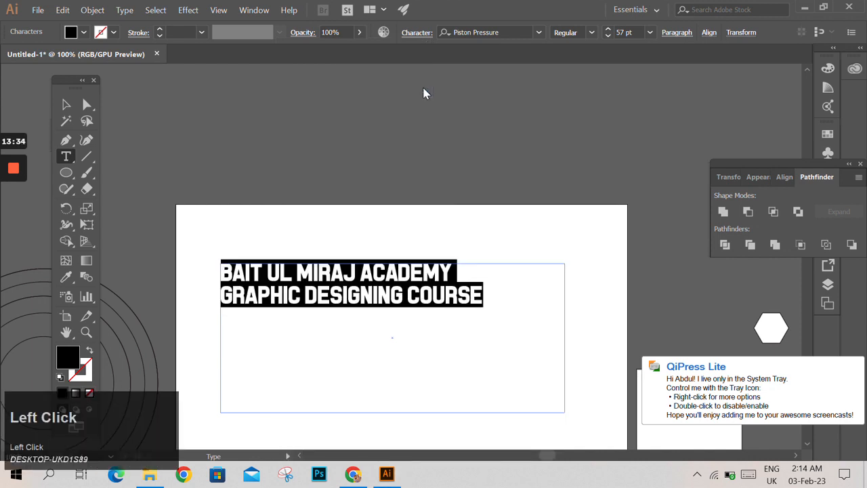
- Apply strikethrough to both lines of text, deselect them to view it, and turn it off again
{"action": "left_click", "coordinate": [416, 33]}
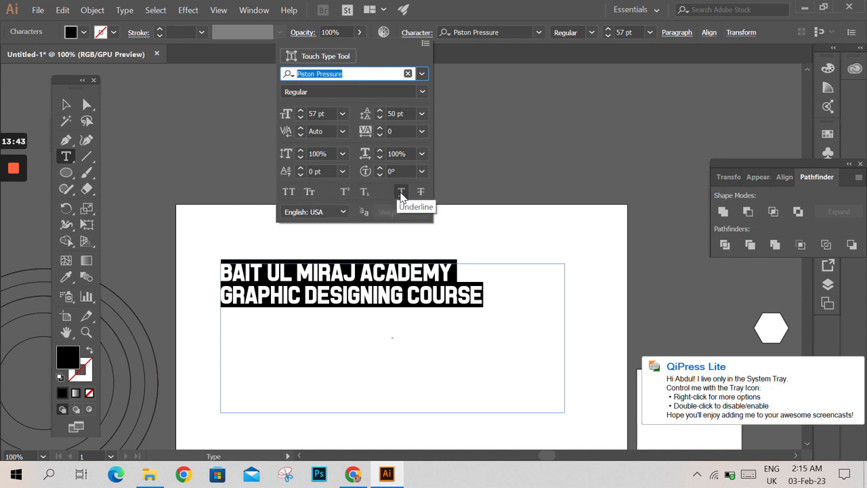
{"action": "left_click", "coordinate": [421, 193]}
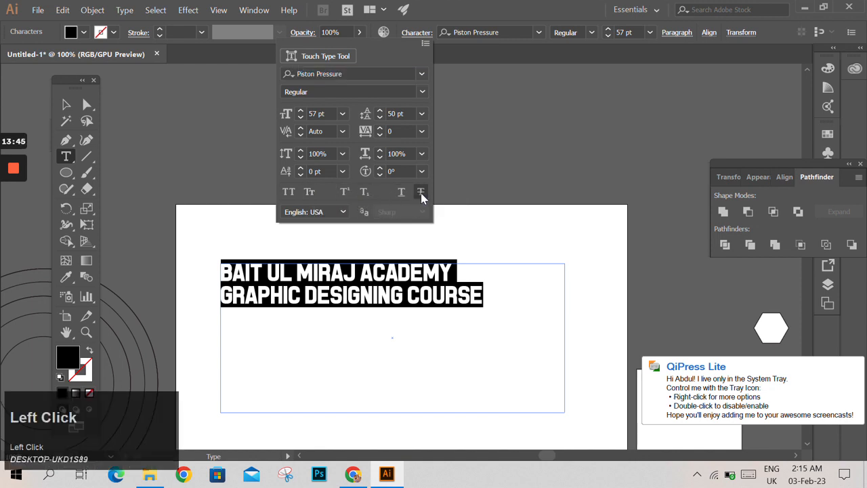
{"action": "left_click", "coordinate": [447, 298]}
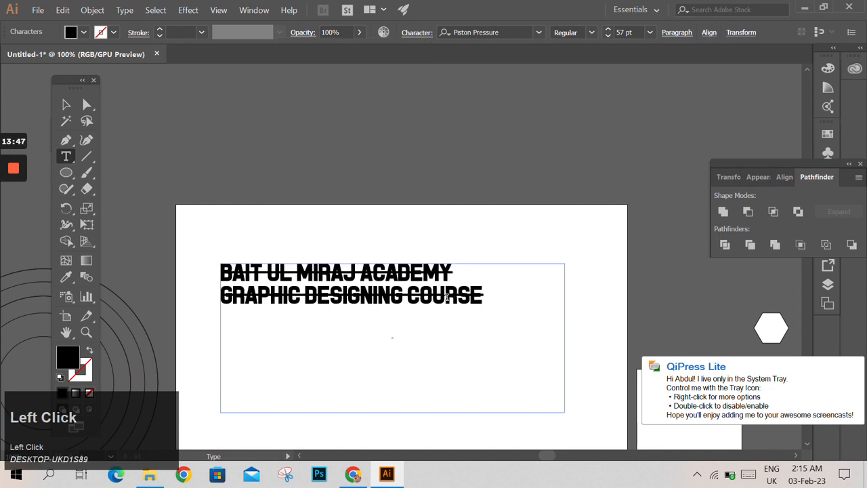
{"action": "left_click_drag", "start_coordinate": [494, 301], "coordinate": [384, 65]}
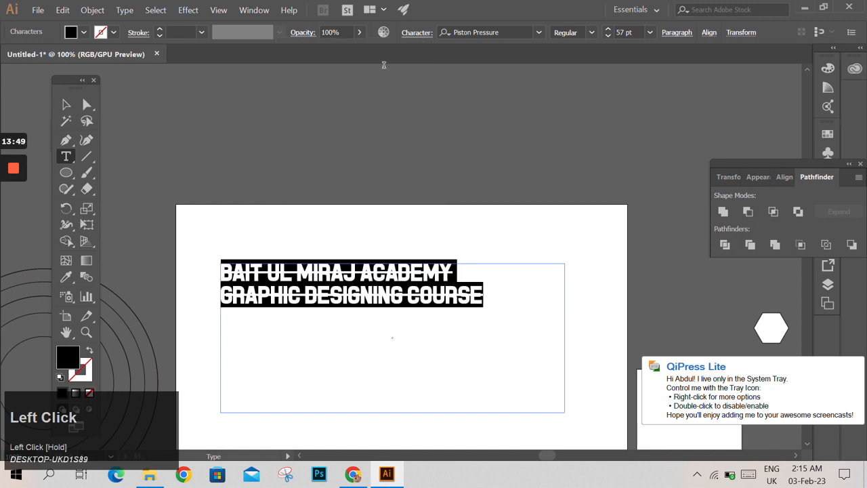
{"action": "left_click", "coordinate": [429, 37]}
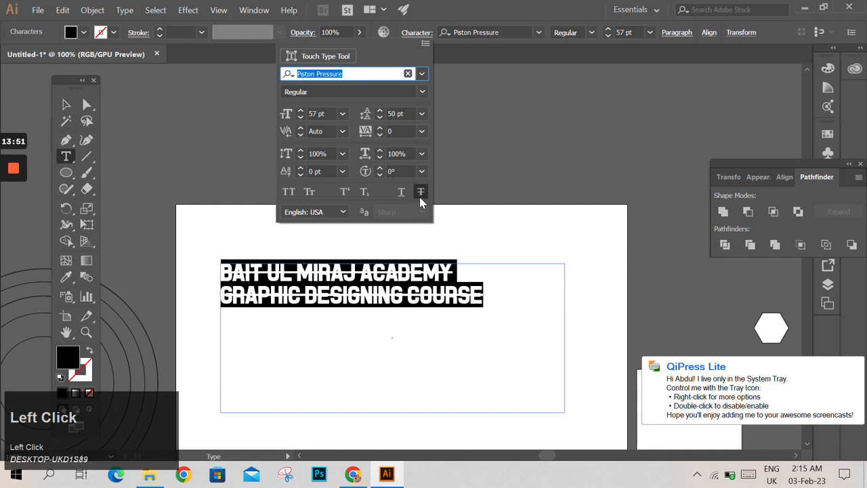
{"action": "left_click", "coordinate": [420, 193]}
- Underline both lines of text, deselect them to view the result, and remove the underline
{"action": "left_click", "coordinate": [402, 191]}
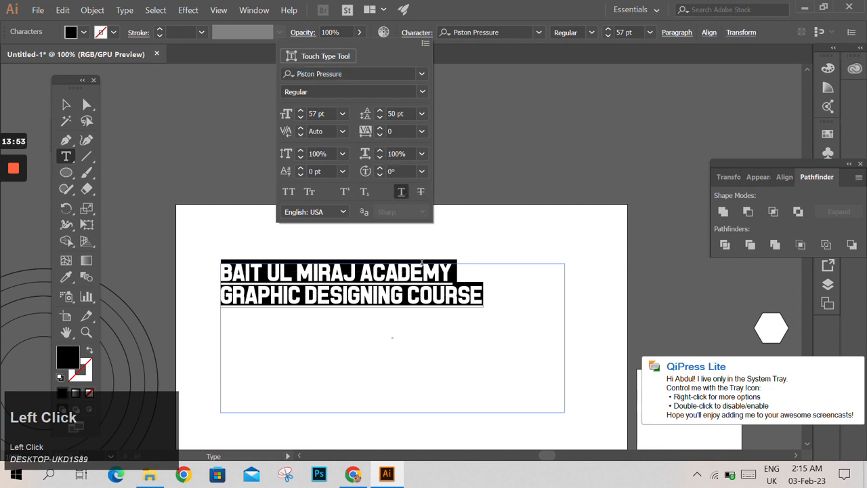
{"action": "left_click", "coordinate": [470, 293]}
{"action": "left_click_drag", "start_coordinate": [521, 311], "coordinate": [323, 65]}
{"action": "left_click", "coordinate": [424, 35]}
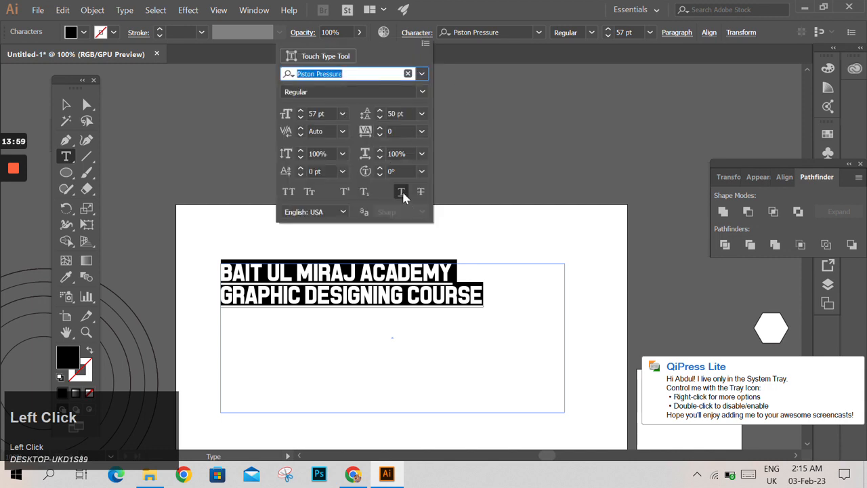
{"action": "left_click", "coordinate": [402, 193]}
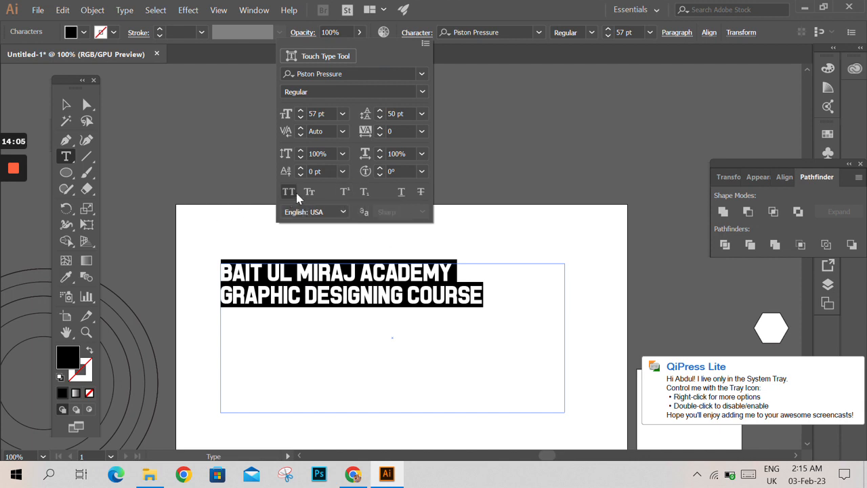
- Compare left, centre, right and justify-all-lines alignment on the two lines of text, finishing with centre alignment
{"action": "left_click", "coordinate": [424, 37]}
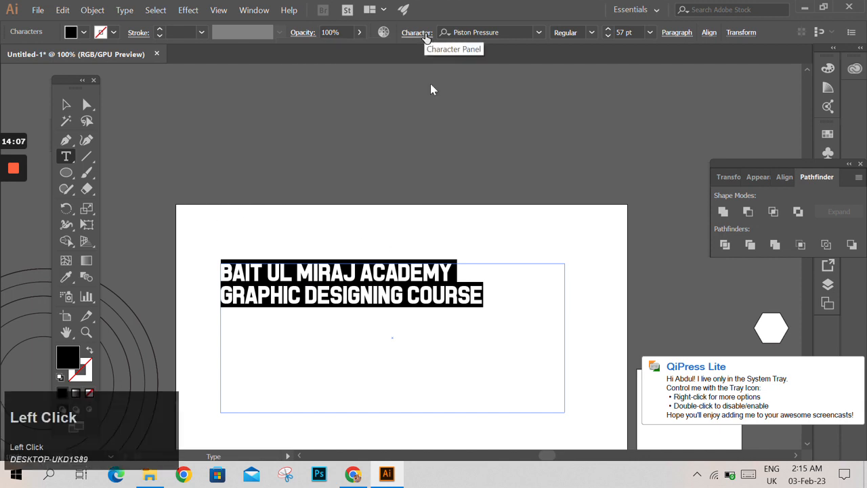
{"action": "left_click", "coordinate": [474, 296]}
{"action": "left_click_drag", "start_coordinate": [485, 299], "coordinate": [144, 227]}
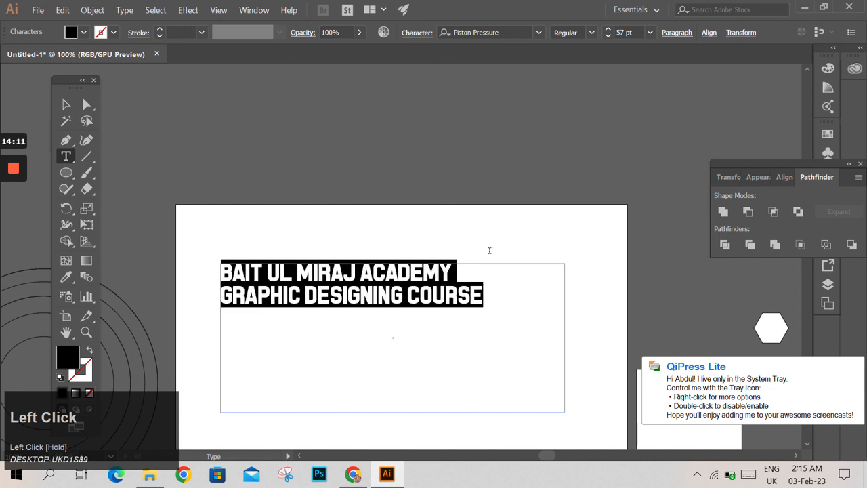
{"action": "left_click", "coordinate": [680, 32]}
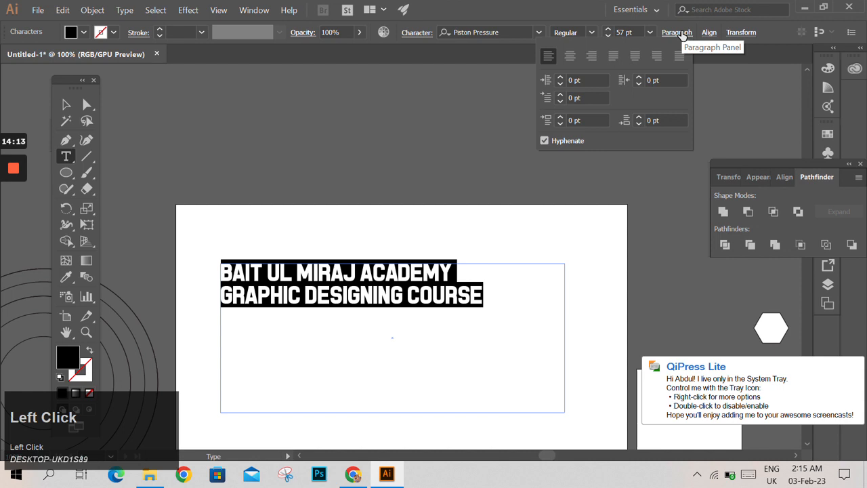
{"action": "left_click", "coordinate": [574, 60]}
{"action": "left_click", "coordinate": [592, 56]}
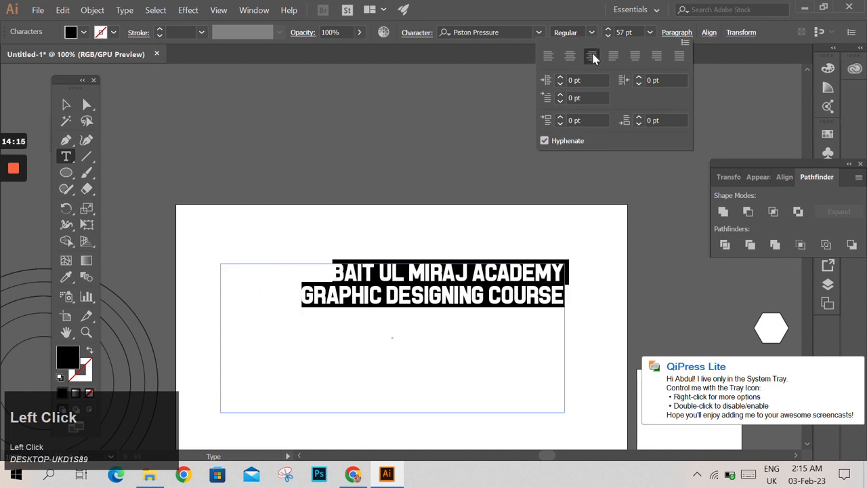
{"action": "left_click", "coordinate": [574, 59]}
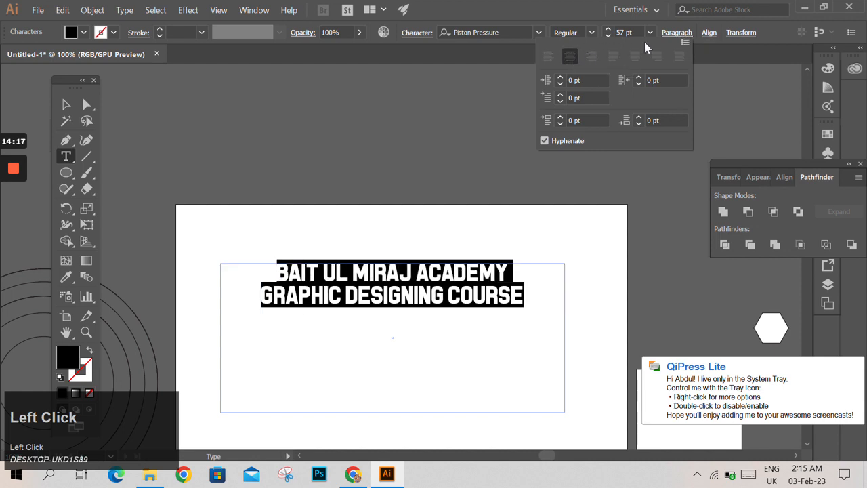
{"action": "left_click", "coordinate": [548, 57]}
{"action": "left_click", "coordinate": [573, 60]}
{"action": "left_click", "coordinate": [592, 57]}
{"action": "left_click", "coordinate": [572, 58]}
{"action": "left_click", "coordinate": [678, 56]}
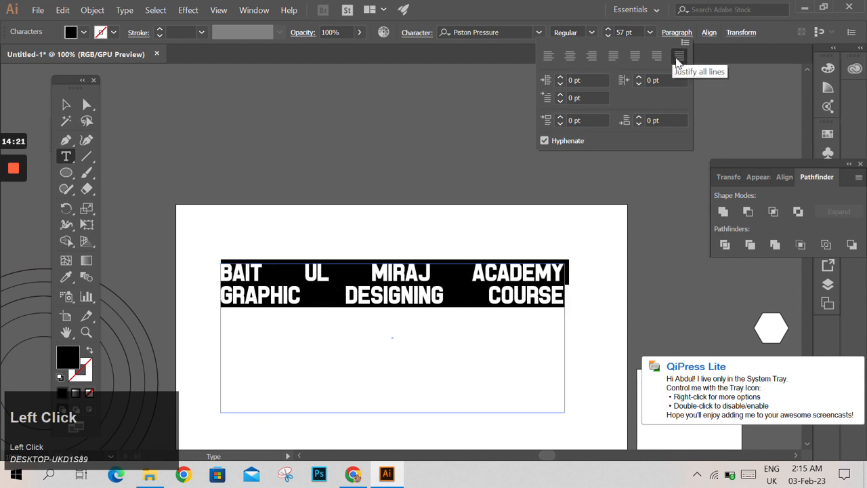
{"action": "left_click", "coordinate": [572, 60]}
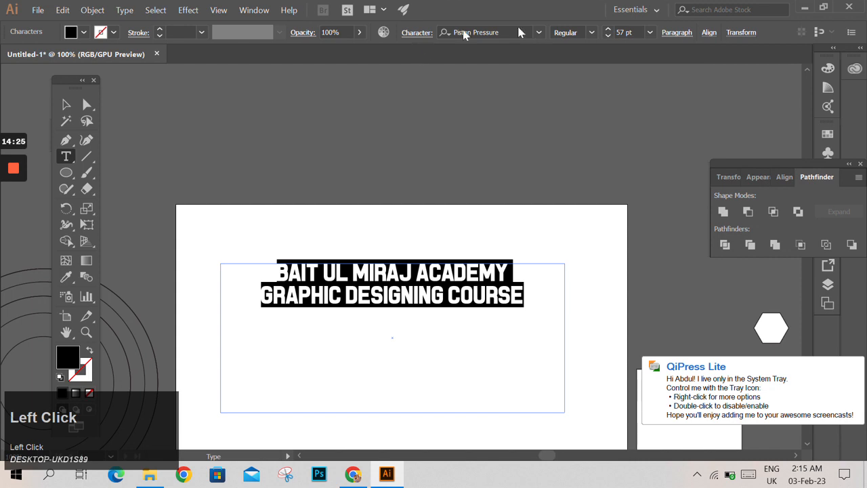
- Increase the centred text's font size to 73 pt and widen the leading enough to separate the two lines
{"action": "left_click", "coordinate": [607, 29]}
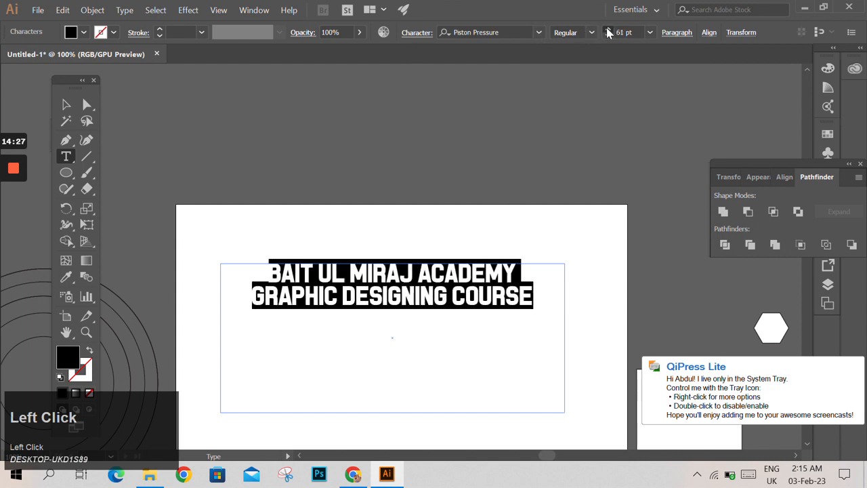
{"action": "left_click_drag", "start_coordinate": [608, 29], "coordinate": [607, 29]}
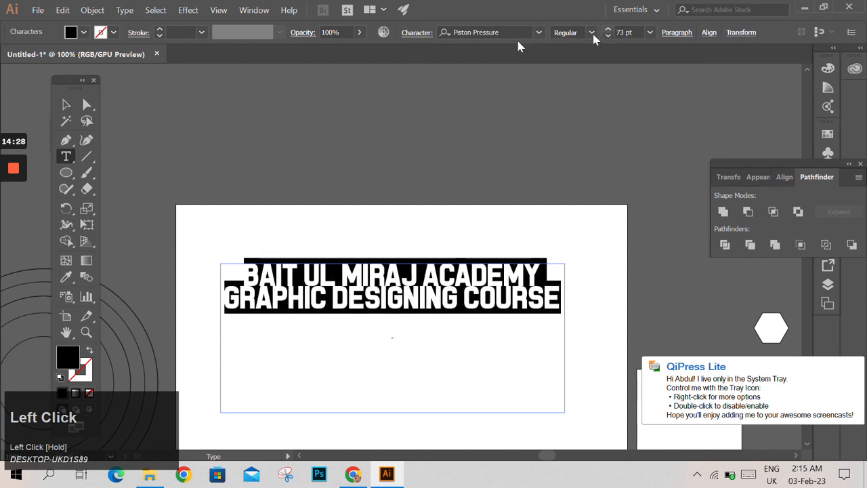
{"action": "left_click", "coordinate": [421, 34]}
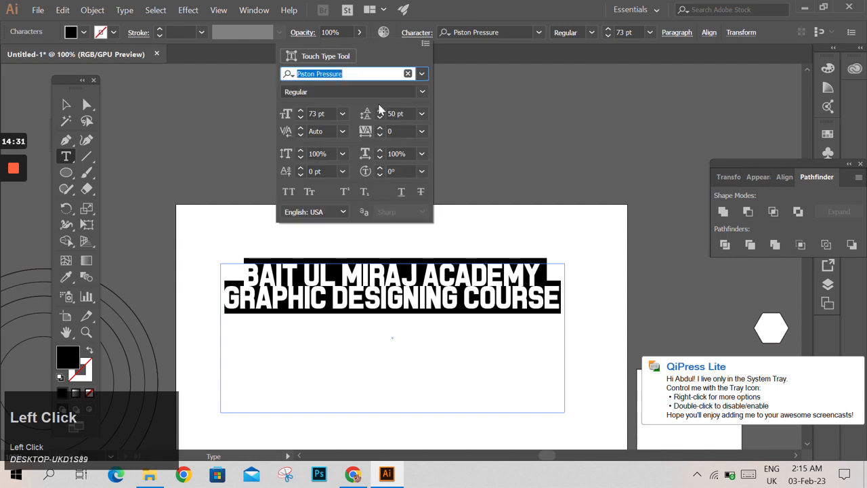
{"action": "left_click_drag", "start_coordinate": [381, 110], "coordinate": [381, 113]}
{"action": "left_click", "coordinate": [382, 283]}
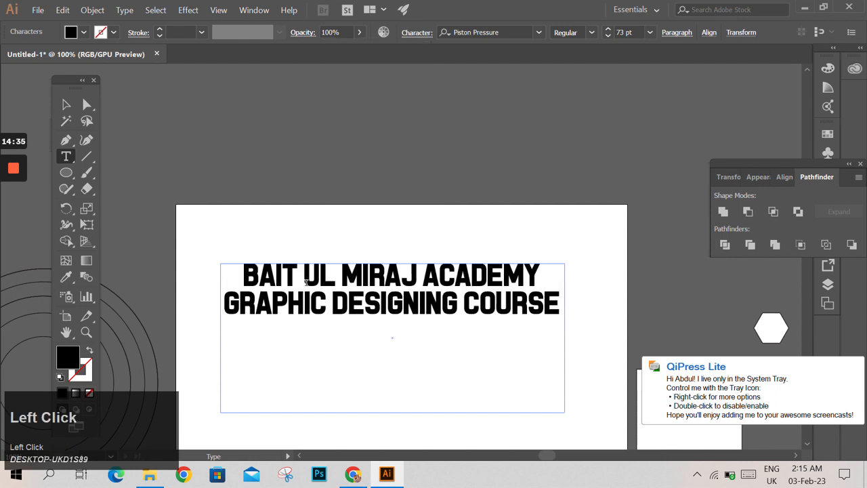
- Change the fill of the words "BAIT UL MIRAJ" in the first line to golden yellow E2A90A
{"action": "left_click_drag", "start_coordinate": [245, 270], "coordinate": [416, 269]}
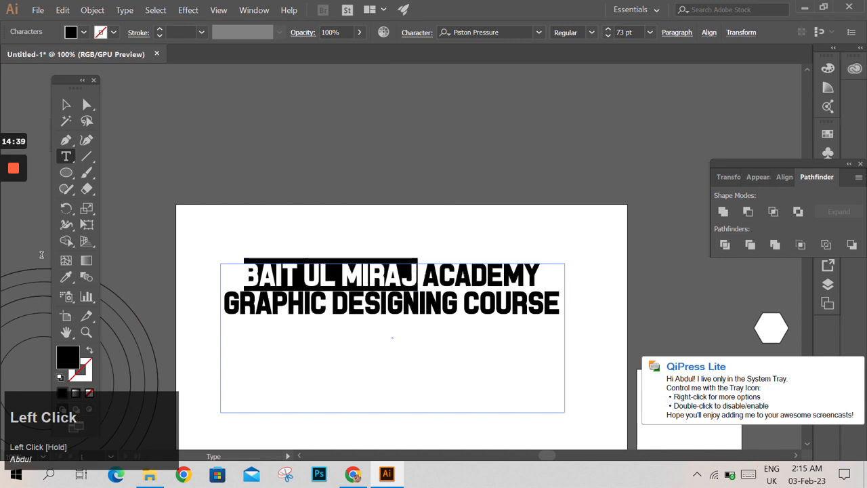
{"action": "left_click", "coordinate": [320, 281]}
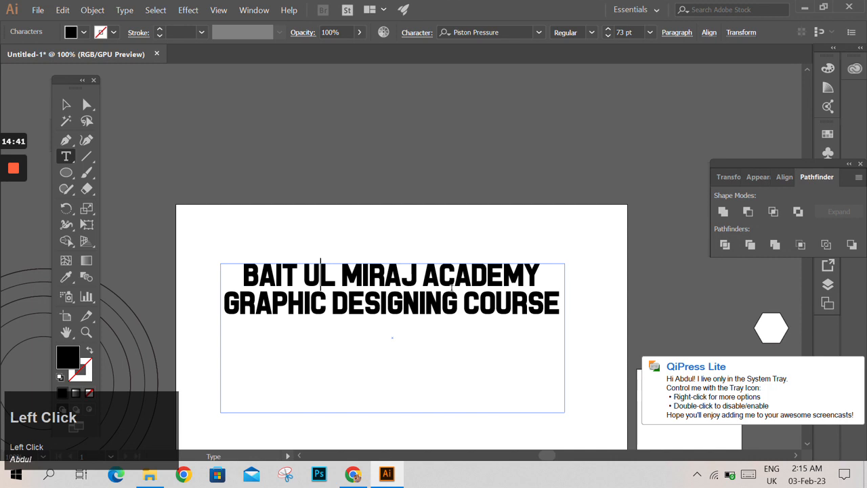
{"action": "left_click_drag", "start_coordinate": [415, 271], "coordinate": [87, 110]}
{"action": "double_click", "coordinate": [70, 358]}
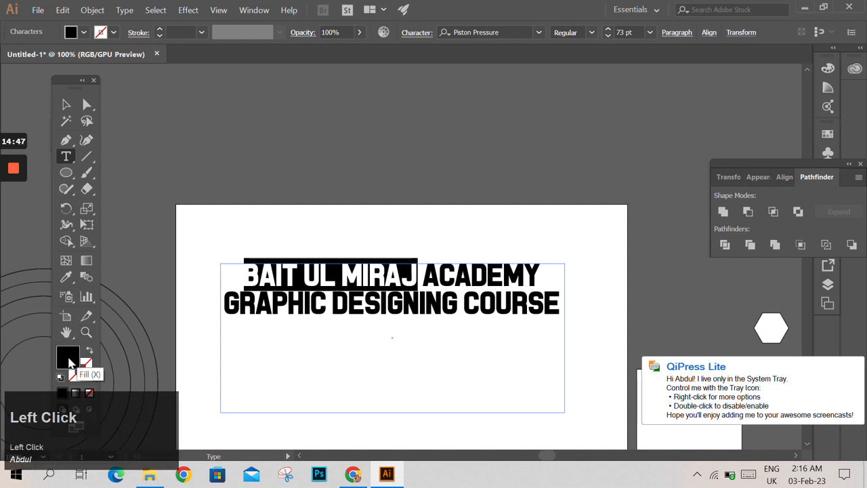
{"action": "mouse_move", "coordinate": [486, 207]}
{"action": "left_mouse_down"}
{"action": "mouse_move", "coordinate": [486, 251]}
{"action": "mouse_move", "coordinate": [469, 198]}
{"action": "left_mouse_up"}
{"action": "left_click_drag", "start_coordinate": [456, 147], "coordinate": [457, 129]}
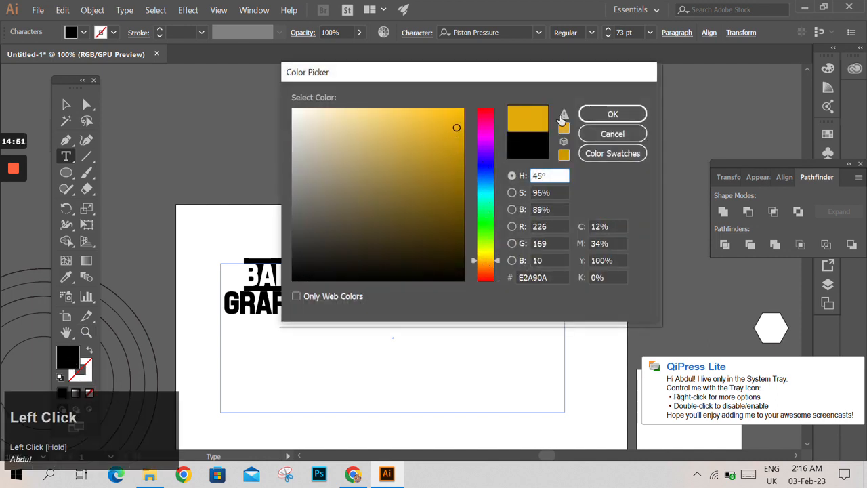
{"action": "left_click", "coordinate": [585, 113]}
{"action": "left_click", "coordinate": [474, 257]}
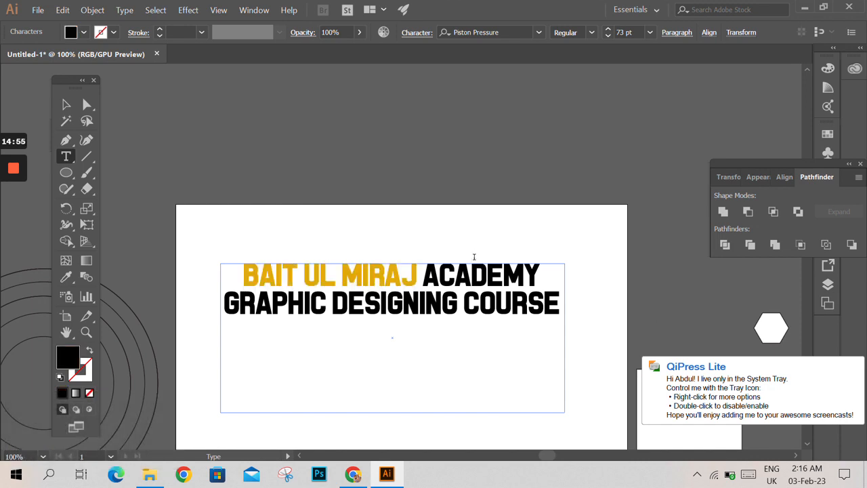
- Reduce the font size of the second line, "GRAPHIC DESIGNING COURSE", to 49 pt
{"action": "left_click_drag", "start_coordinate": [427, 269], "coordinate": [471, 290]}
{"action": "left_click", "coordinate": [457, 288]}
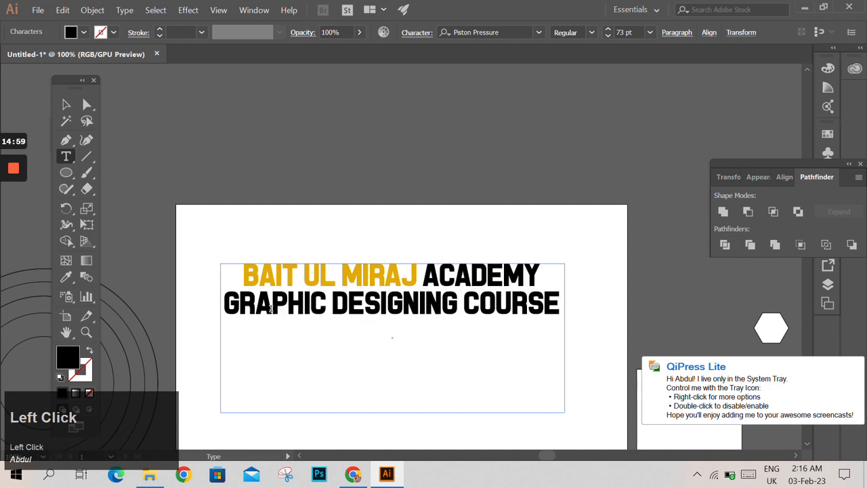
{"action": "left_click_drag", "start_coordinate": [228, 309], "coordinate": [604, 322]}
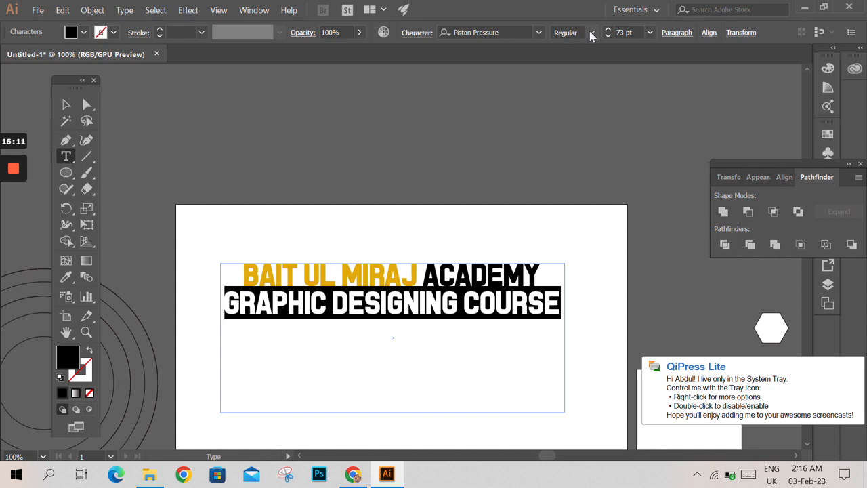
{"action": "left_click", "coordinate": [608, 36]}
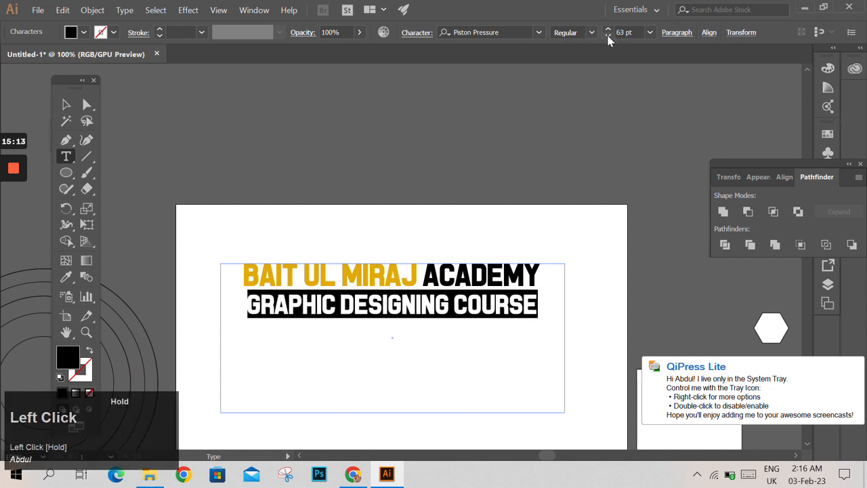
{"action": "left_click", "coordinate": [608, 29]}
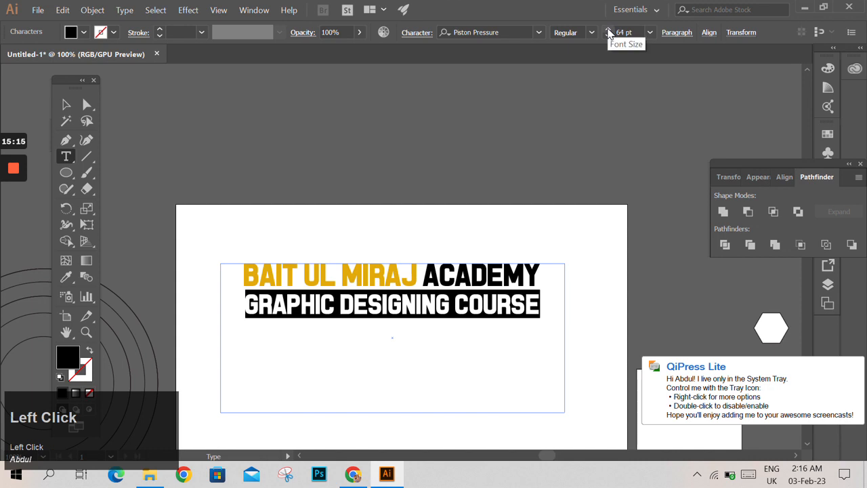
{"action": "left_click", "coordinate": [608, 37]}
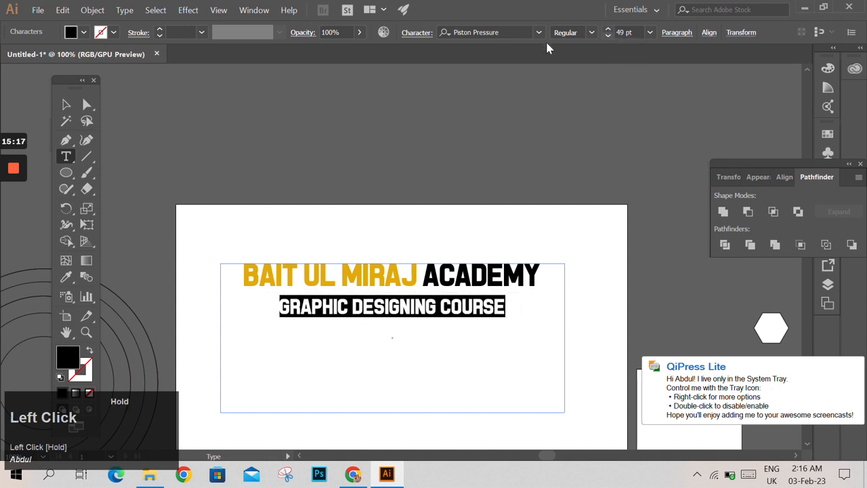
- Tighten the second line's leading to 50 pt to bring it closer to the first line, and deselect the text
{"action": "left_click", "coordinate": [415, 32]}
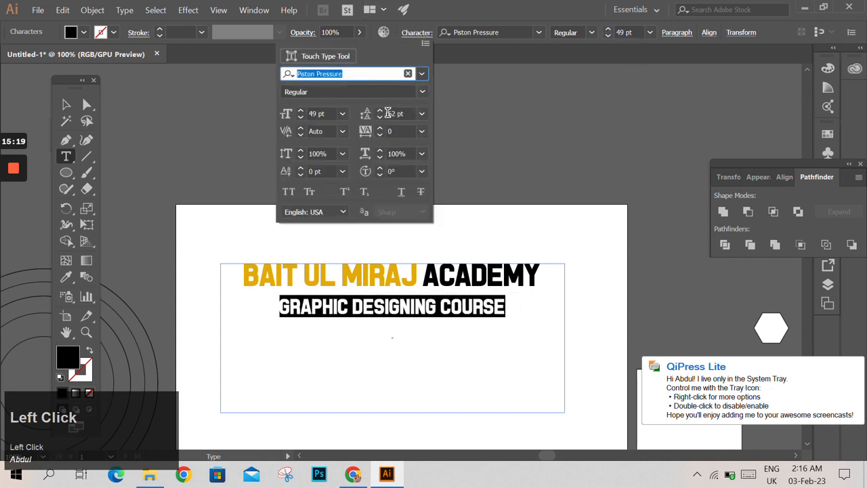
{"action": "left_click", "coordinate": [379, 117]}
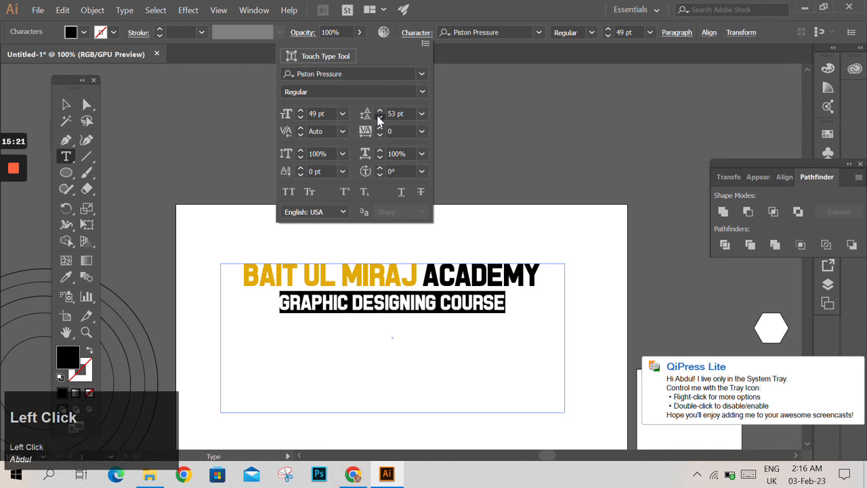
{"action": "left_click", "coordinate": [350, 294]}
{"action": "left_click", "coordinate": [323, 292]}
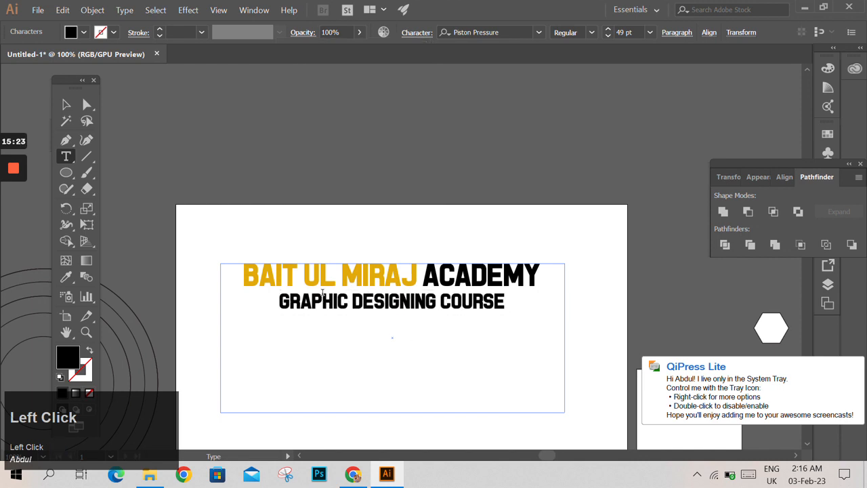
- Set the second line to 45 pt with tracking of 189 so it spans the first line's width
{"action": "left_click_drag", "start_coordinate": [281, 300], "coordinate": [555, 344]}
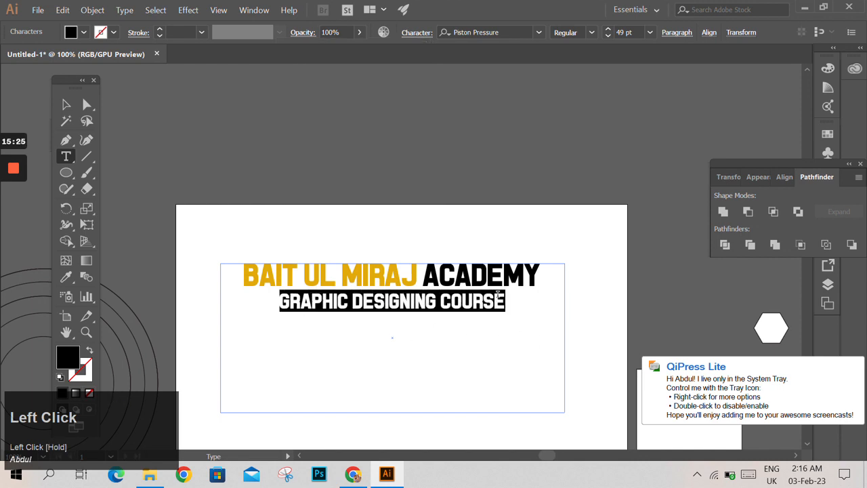
{"action": "left_click_drag", "start_coordinate": [487, 306], "coordinate": [507, 302]}
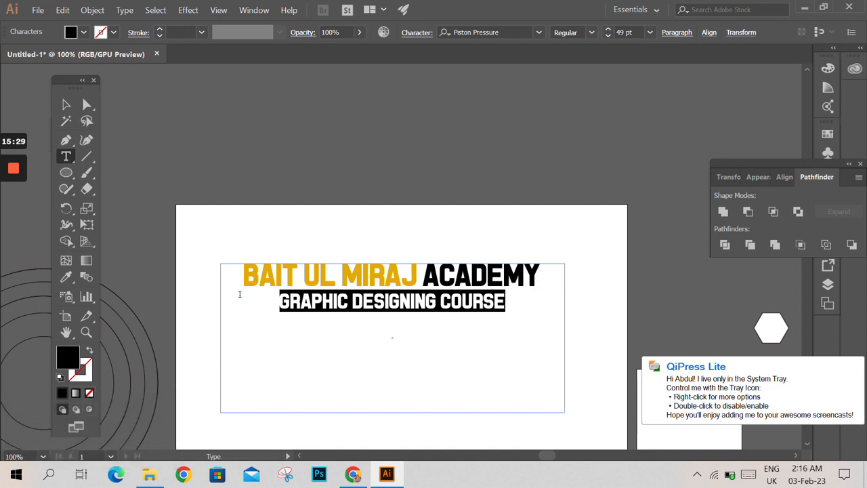
{"action": "left_click", "coordinate": [410, 34]}
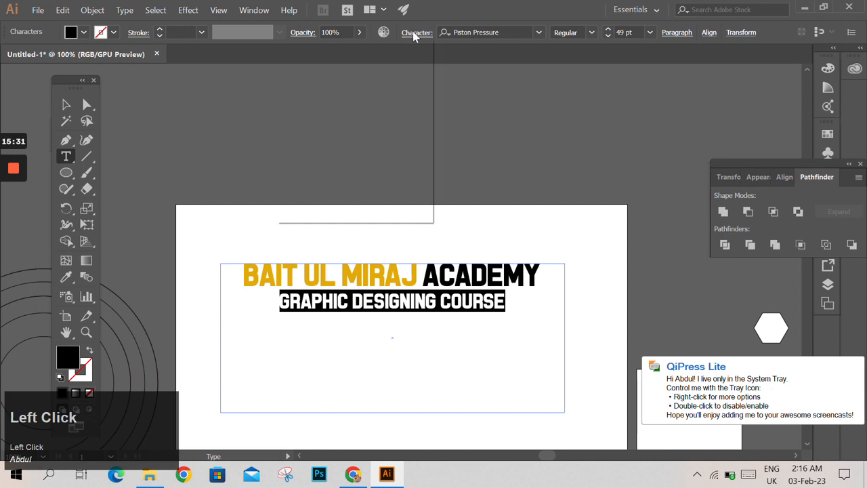
{"action": "left_click_drag", "start_coordinate": [381, 131], "coordinate": [381, 131]}
{"action": "left_click", "coordinate": [300, 117]}
{"action": "left_click", "coordinate": [300, 116]}
{"action": "left_click", "coordinate": [300, 116]}
{"action": "left_click", "coordinate": [300, 116]}
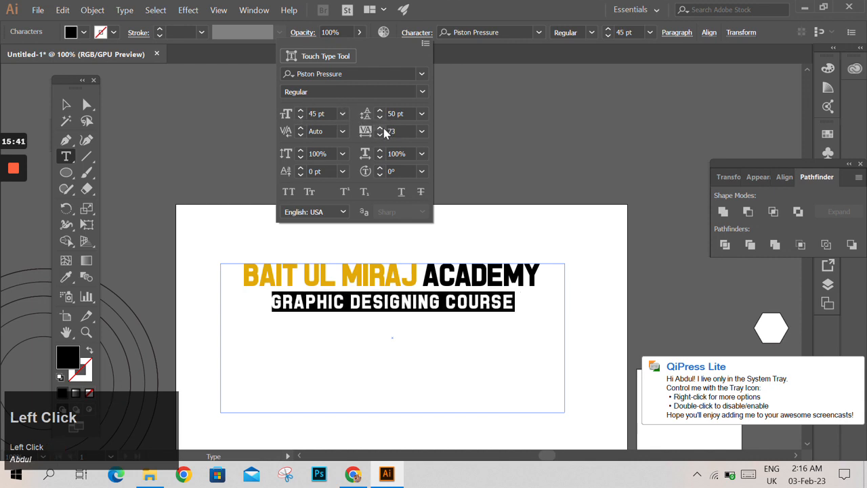
{"action": "left_click_drag", "start_coordinate": [381, 128], "coordinate": [380, 134]}
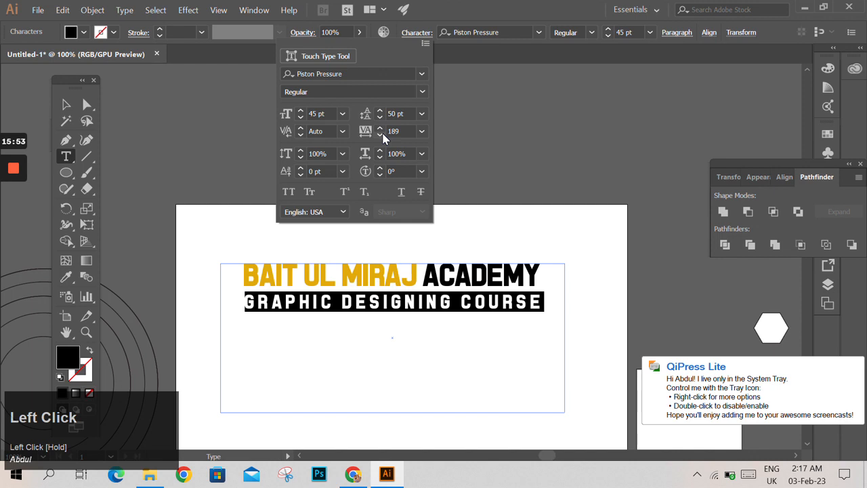
{"action": "left_click", "coordinate": [534, 318]}
{"action": "left_click", "coordinate": [535, 278]}
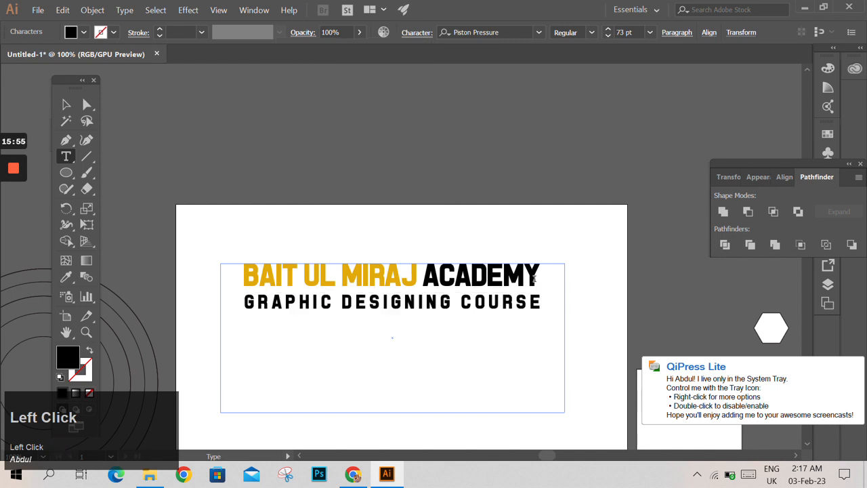
- Leave text editing, move the whole two-line heading slightly up on the artboard, and deselect it
{"action": "left_click_drag", "start_coordinate": [534, 270], "coordinate": [317, 275]}
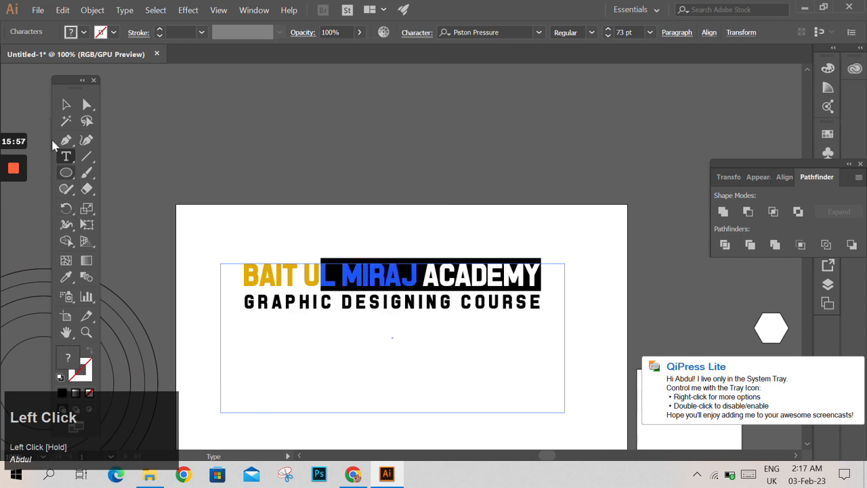
{"action": "left_click", "coordinate": [65, 106]}
{"action": "left_click", "coordinate": [274, 197]}
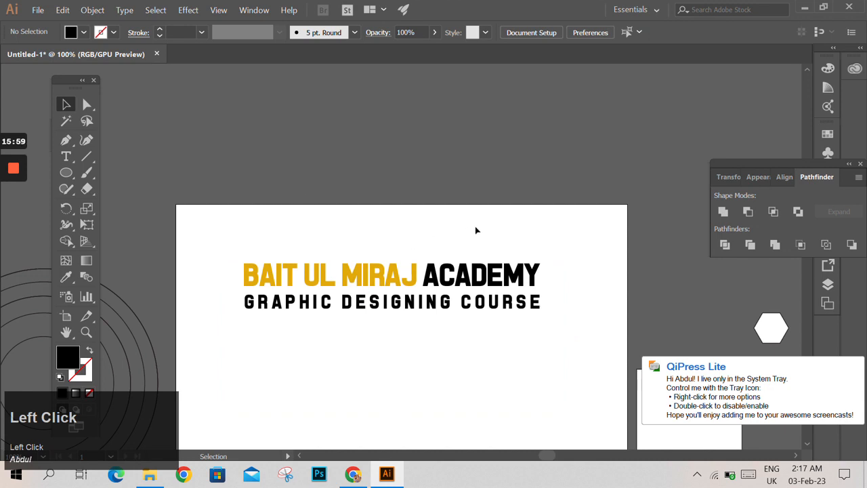
{"action": "scroll", "coordinate": [476, 230], "scroll_direction": "down", "scroll_amount": 3}
{"action": "key", "text": "ctrl+equal"}
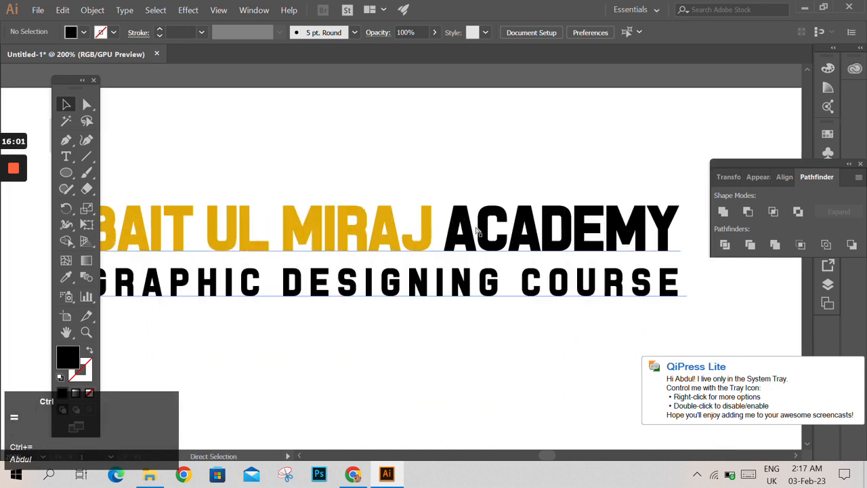
{"action": "key", "text": "ctrl+minus"}
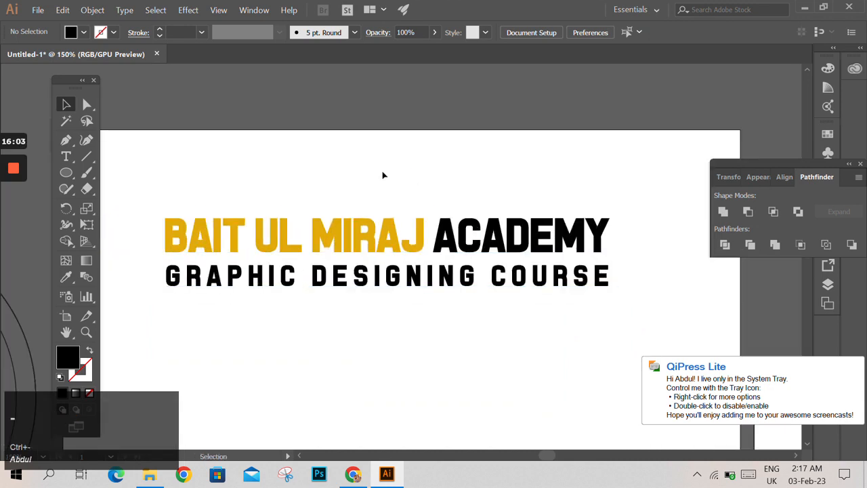
{"action": "left_click", "coordinate": [366, 231]}
{"action": "left_click_drag", "start_coordinate": [365, 246], "coordinate": [368, 233]}
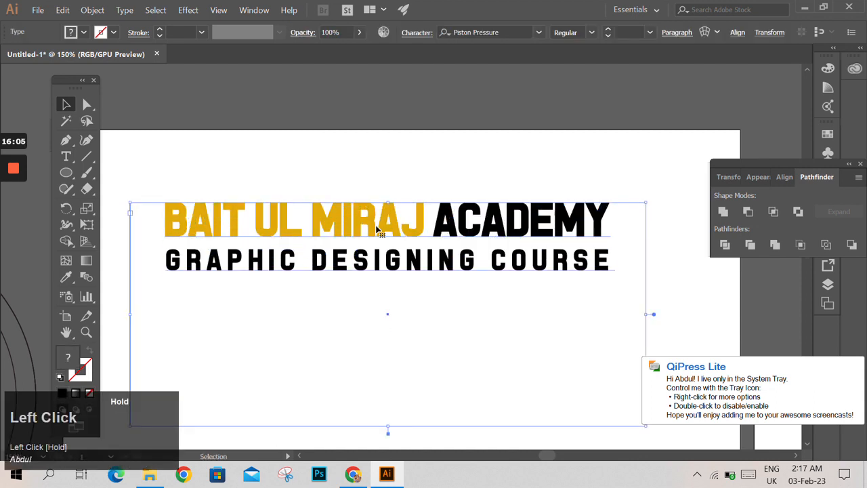
{"action": "left_click", "coordinate": [351, 195]}
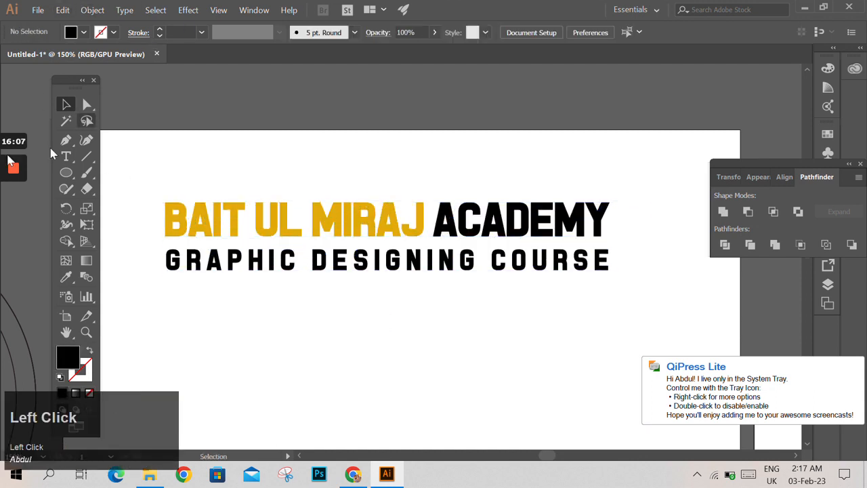